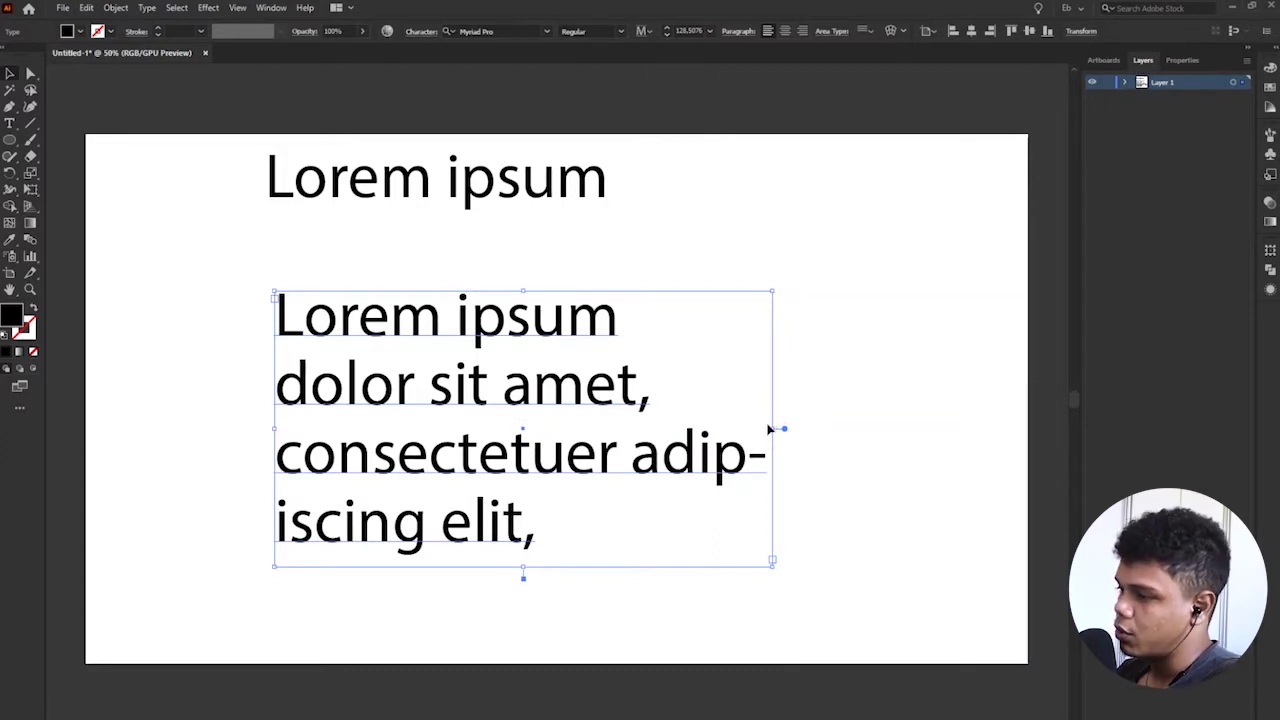
Try stretching the "Lorem ipsum" heading horizontally, and undo the distortion
click(600, 208)
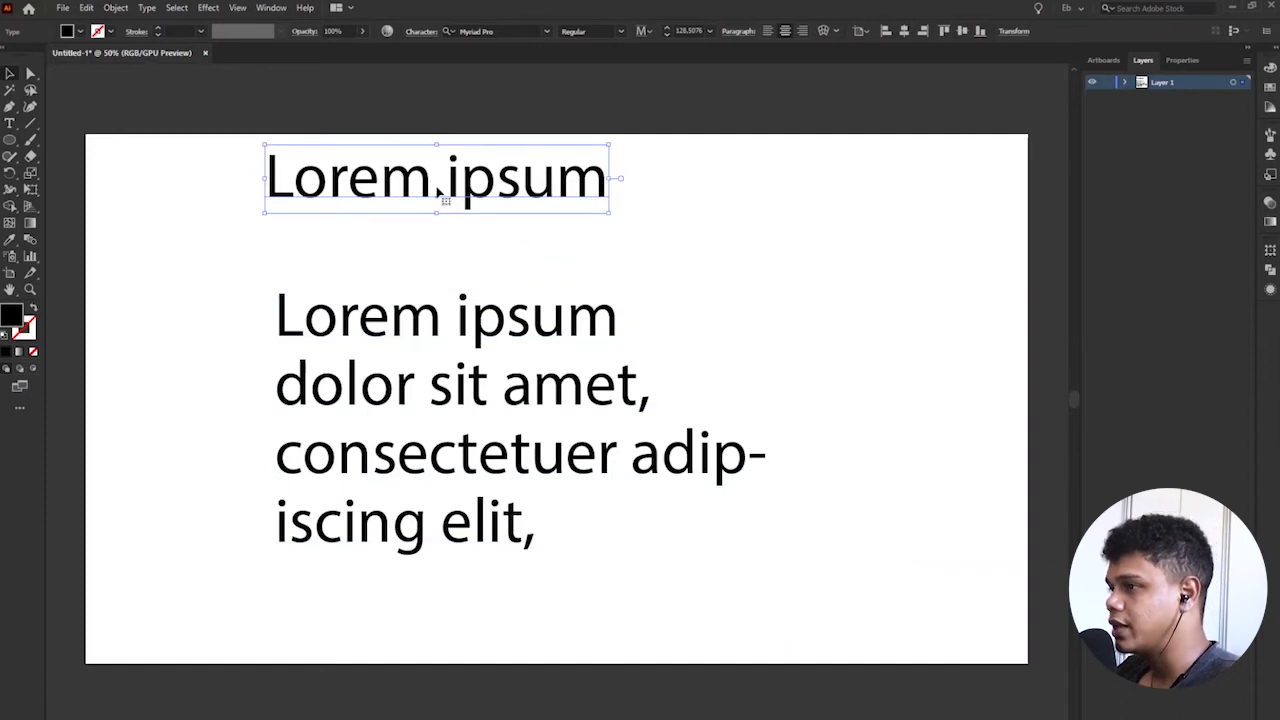
drag(612, 178, 822, 178)
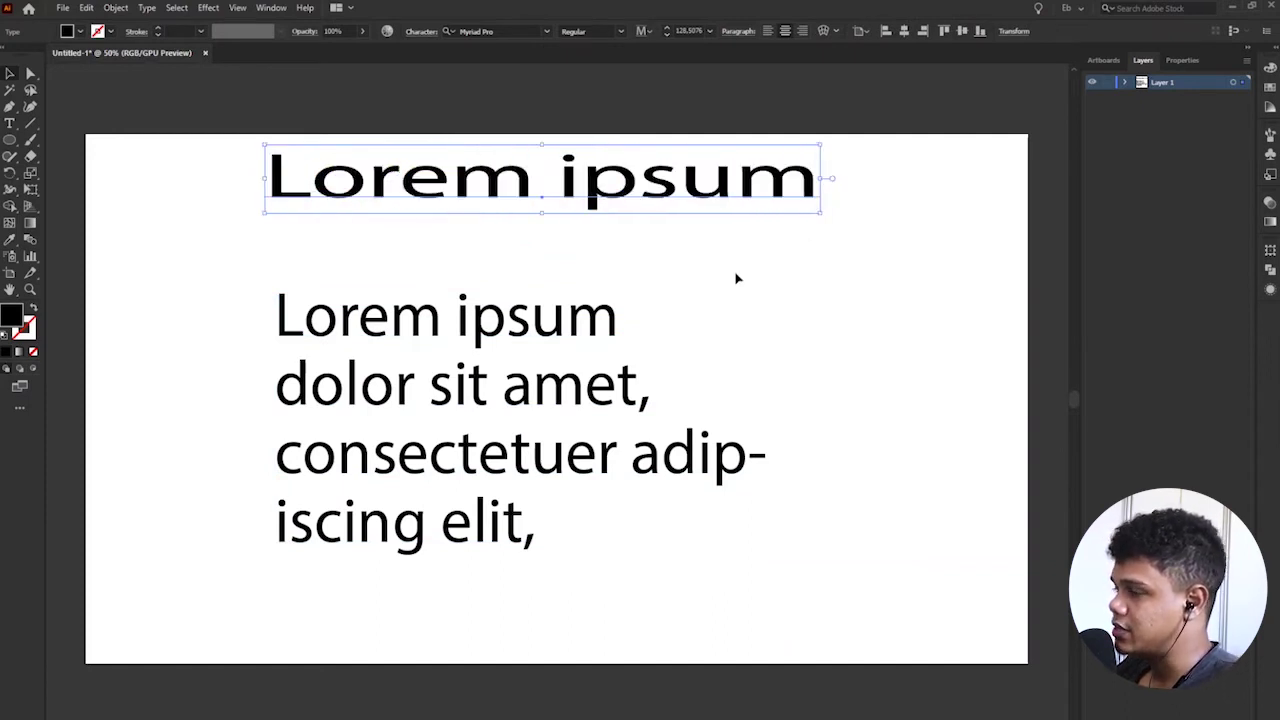
key(ctrl+z)
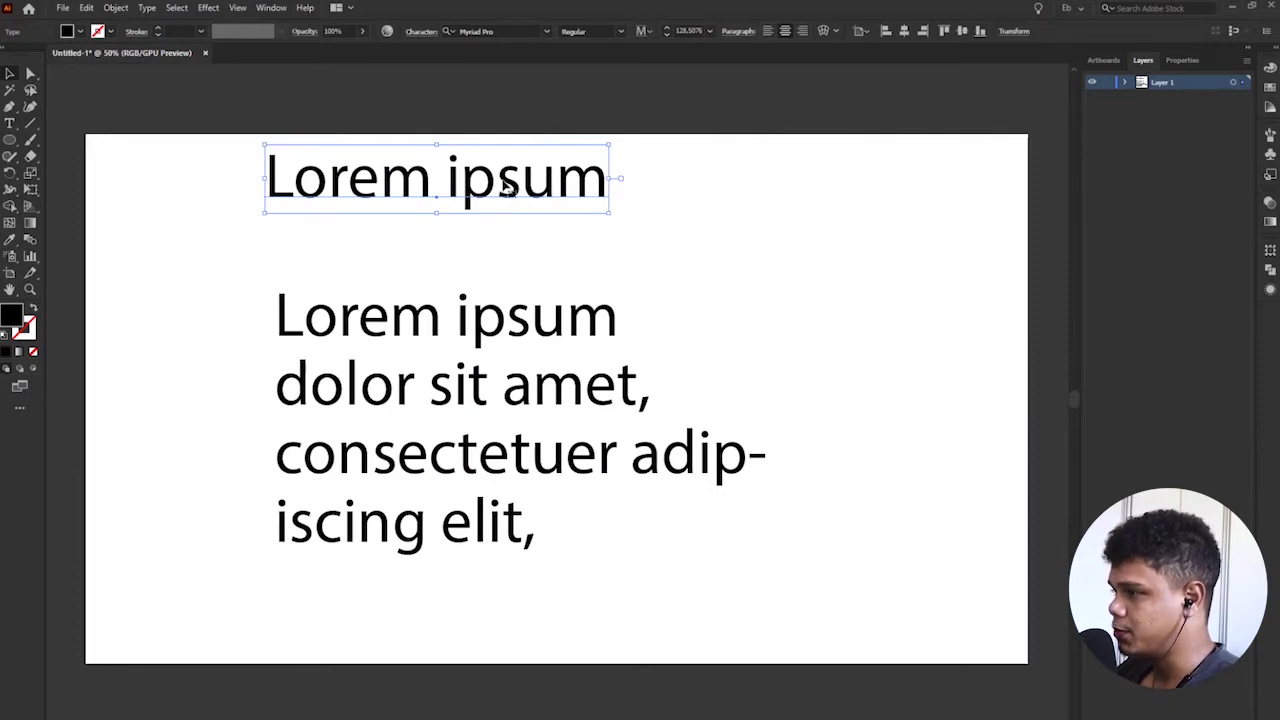
click(448, 337)
key(ctrl+z)
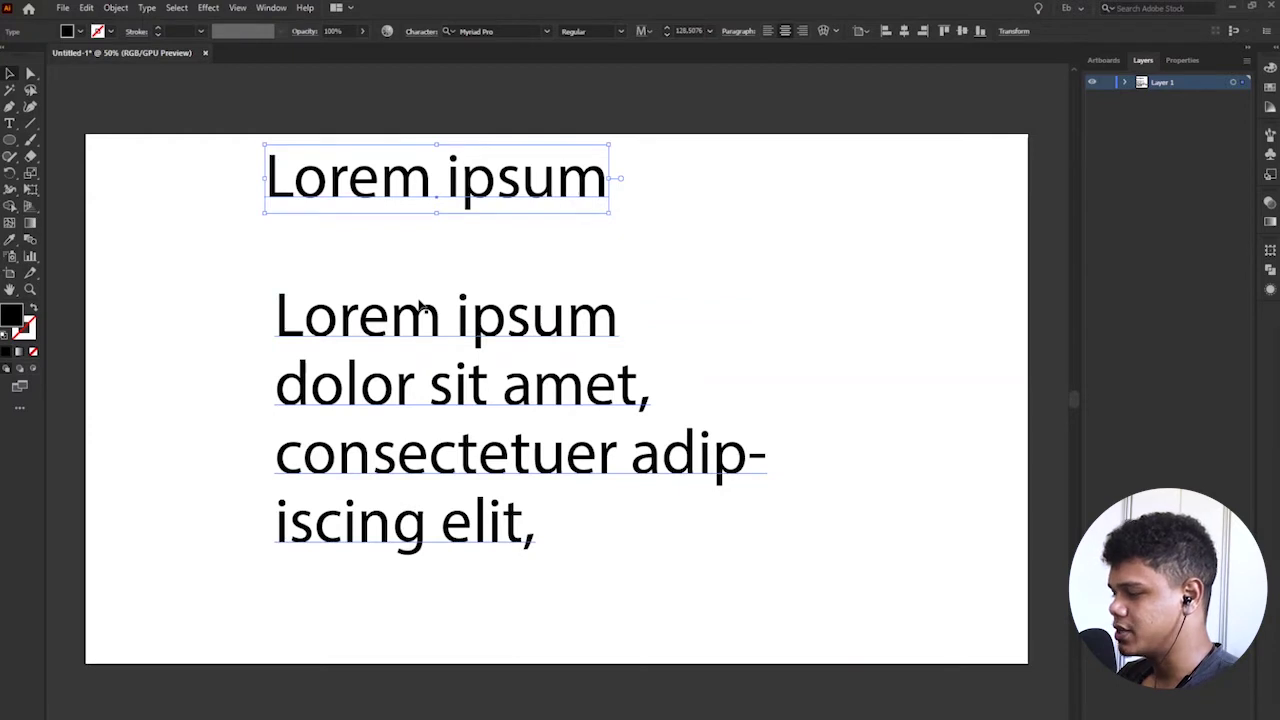
Resize the paragraph's text frame, move it toward the artboard's left side, and shorten it to show only the first two lines
click(432, 392)
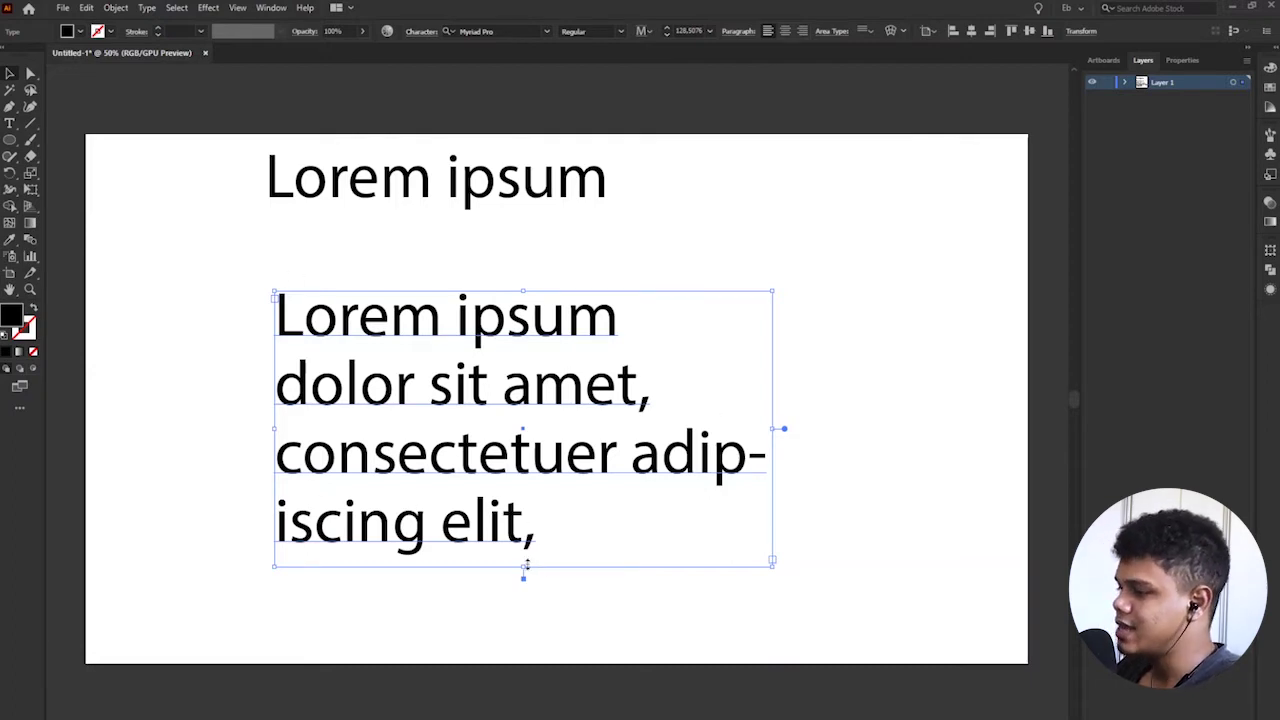
drag(523, 566, 525, 513)
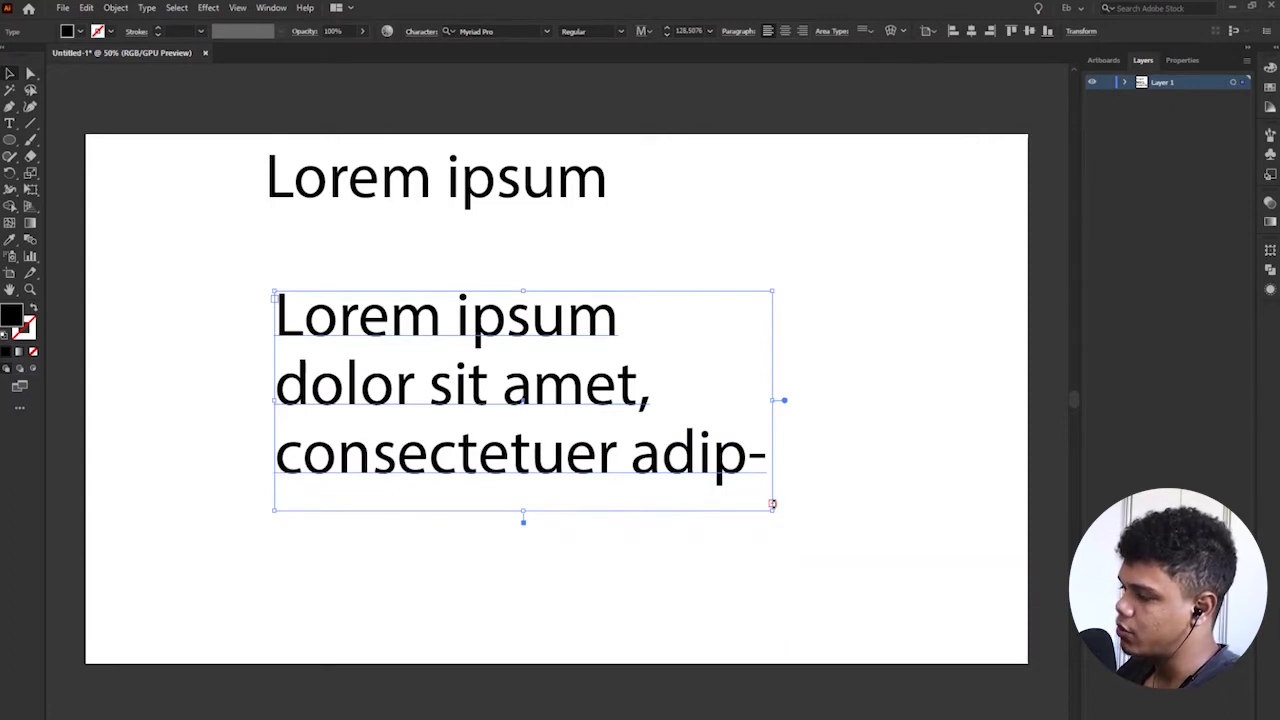
drag(523, 519, 512, 594)
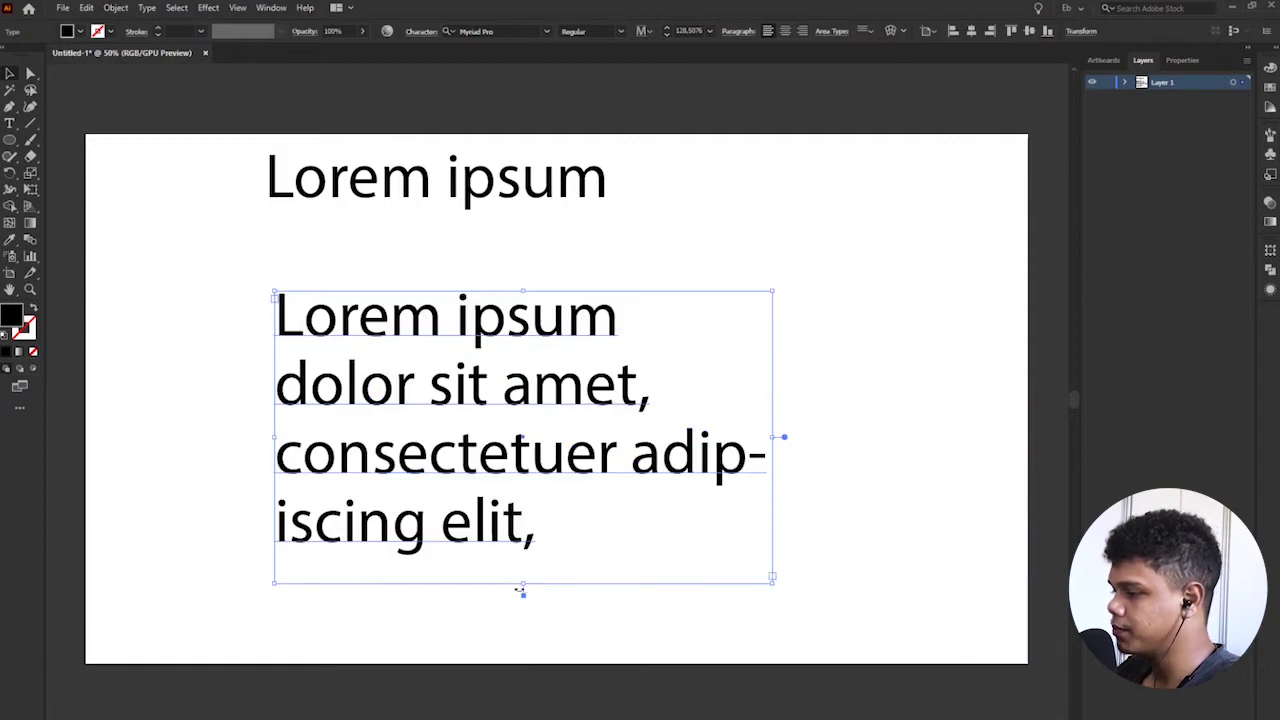
drag(565, 405, 424, 380)
drag(386, 568, 386, 450)
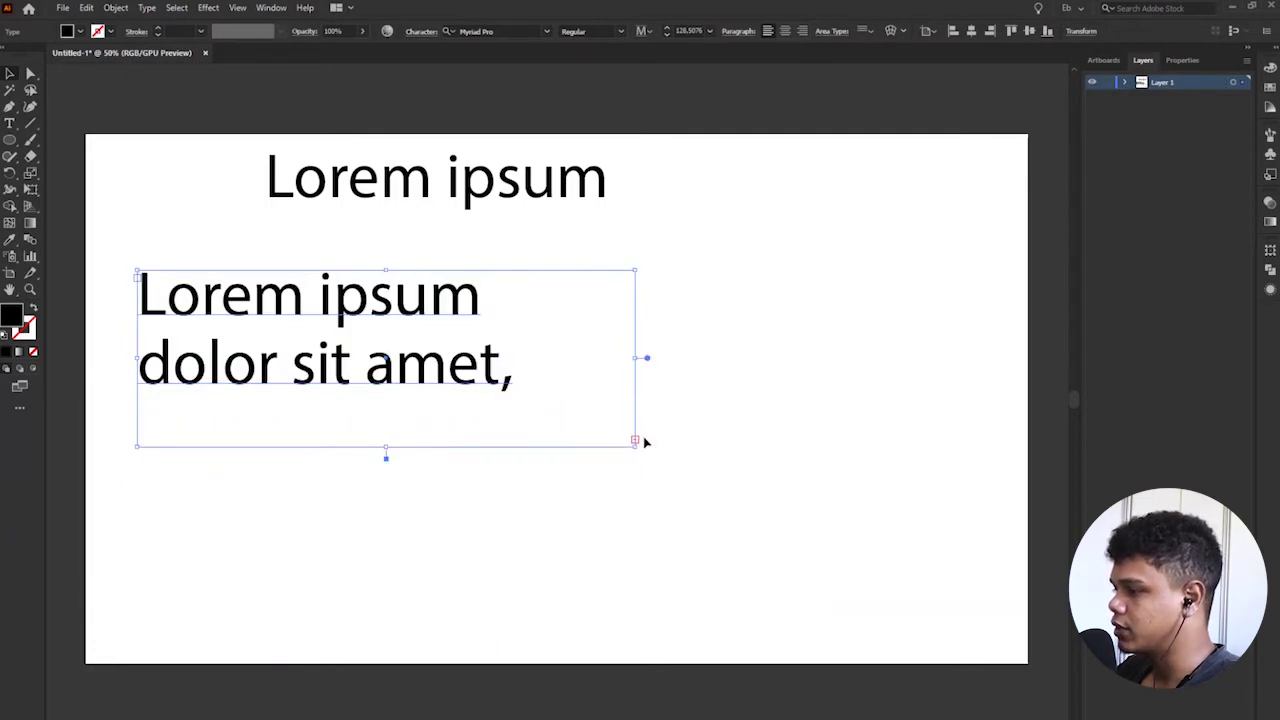
Thread the paragraph's overflow text into a second, narrower frame drawn beside the first one
key(t)
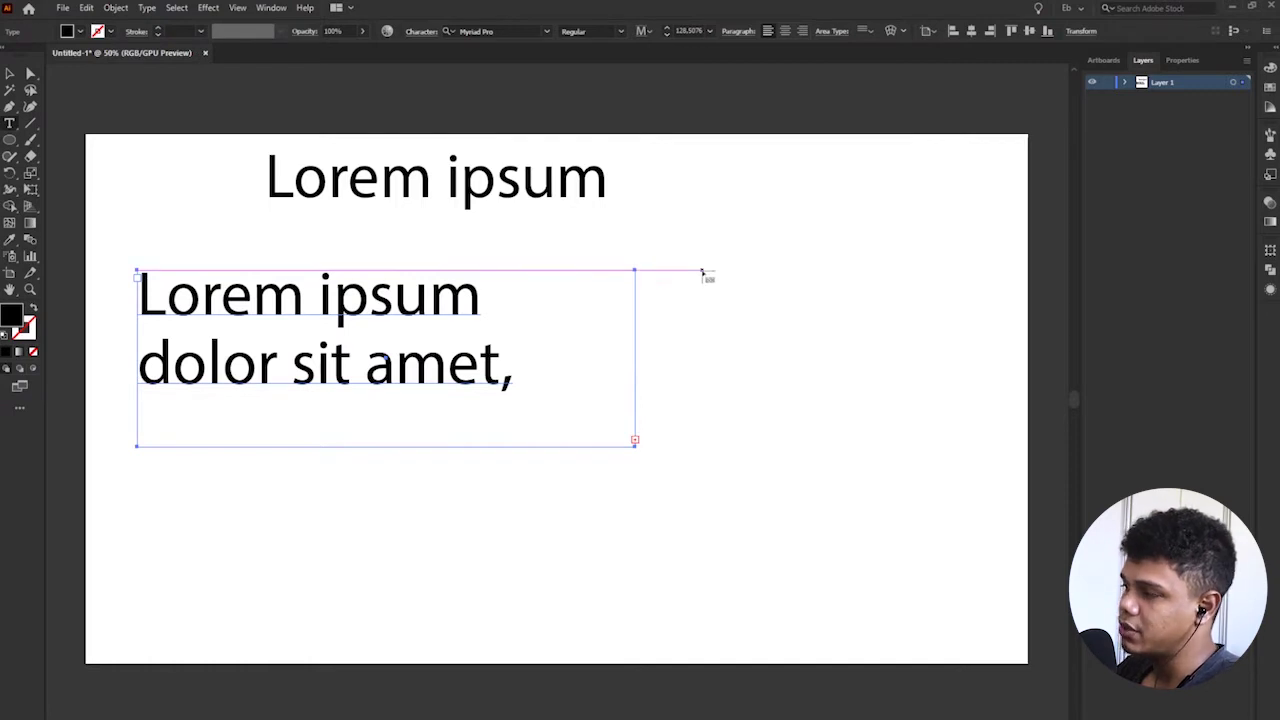
drag(701, 272, 962, 566)
Replace all the threaded text with "vamos ver se eu posso colocar um outro texto e ele aparecer na"
click(452, 370)
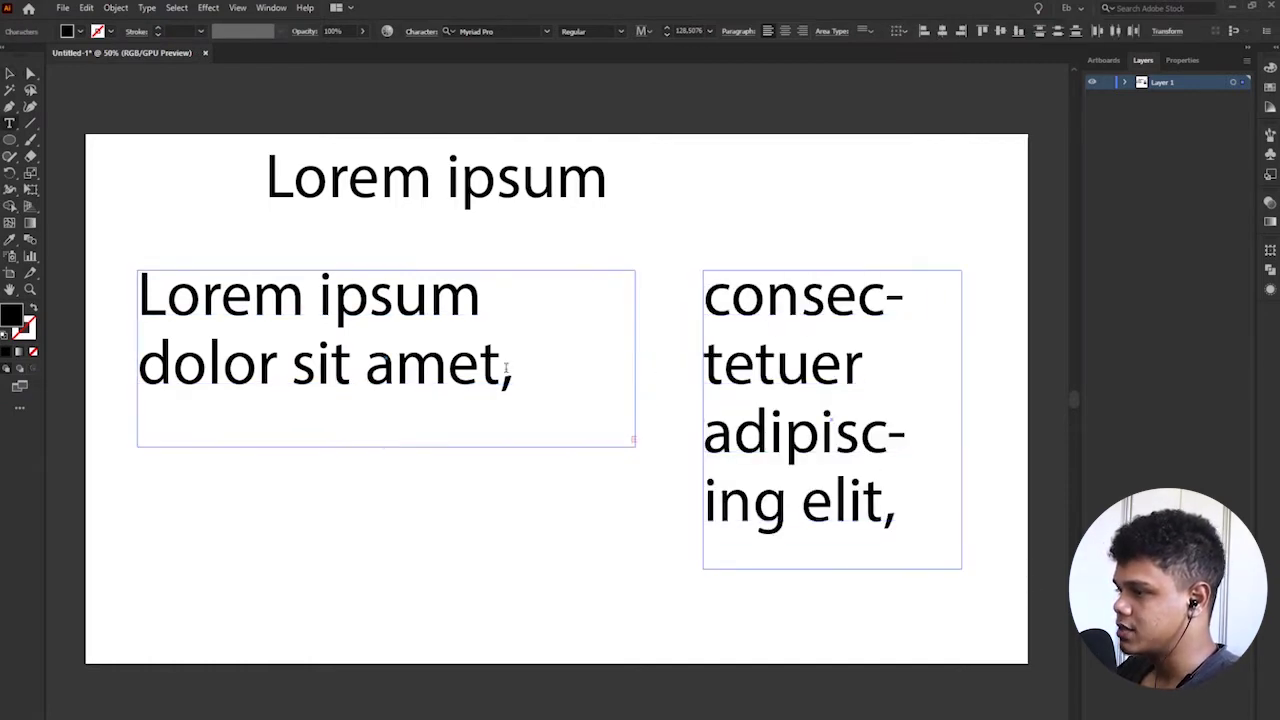
key(ctrl+a)
text(vamos ve)
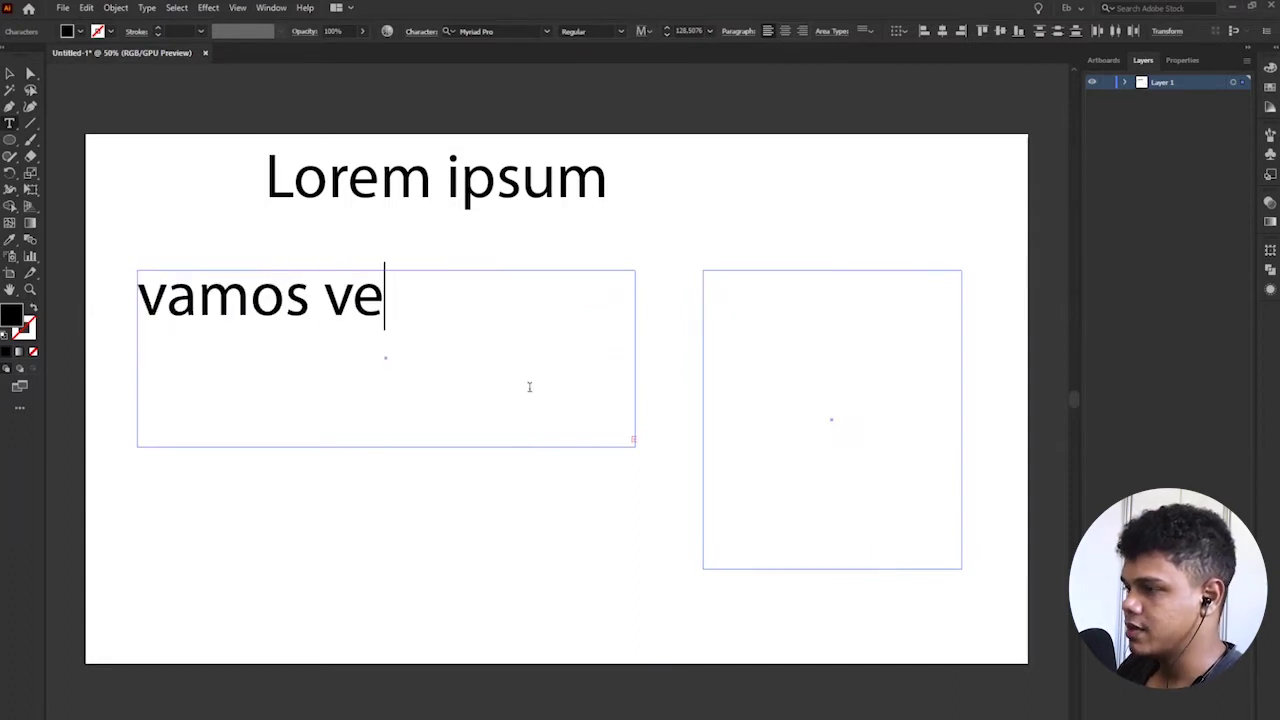
text(r se eu posso colocar )
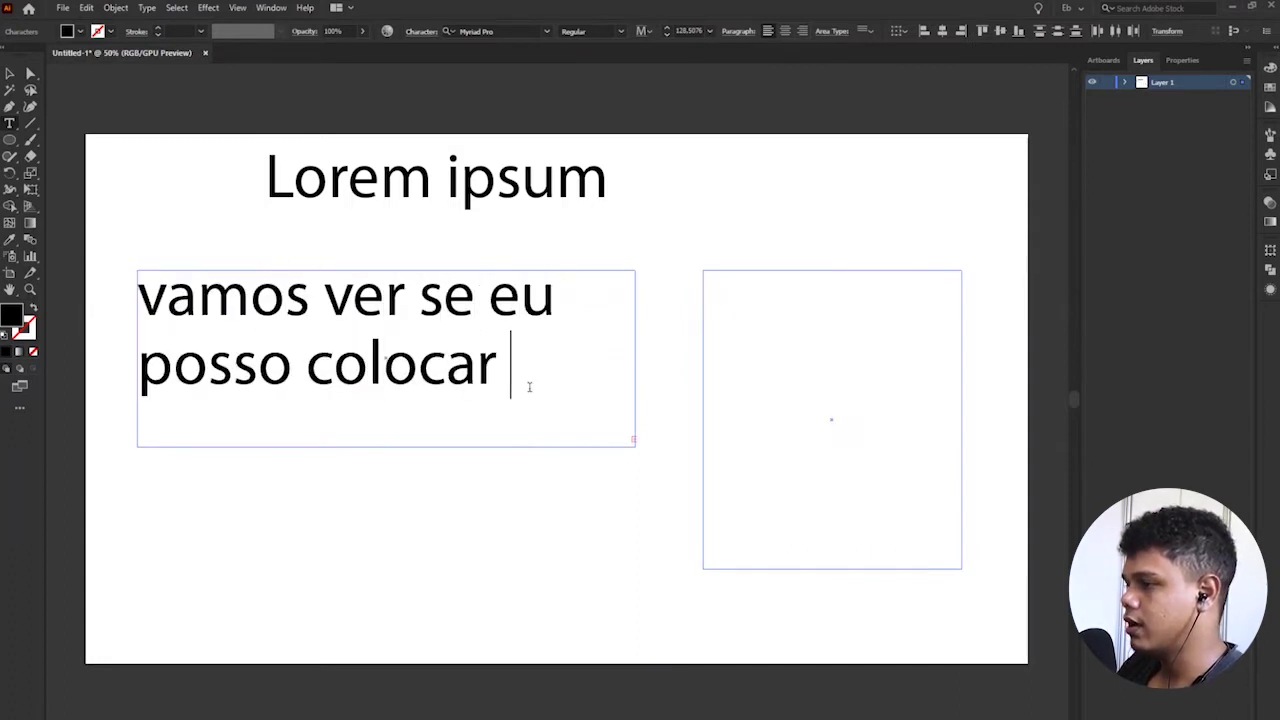
text(um outro texto )
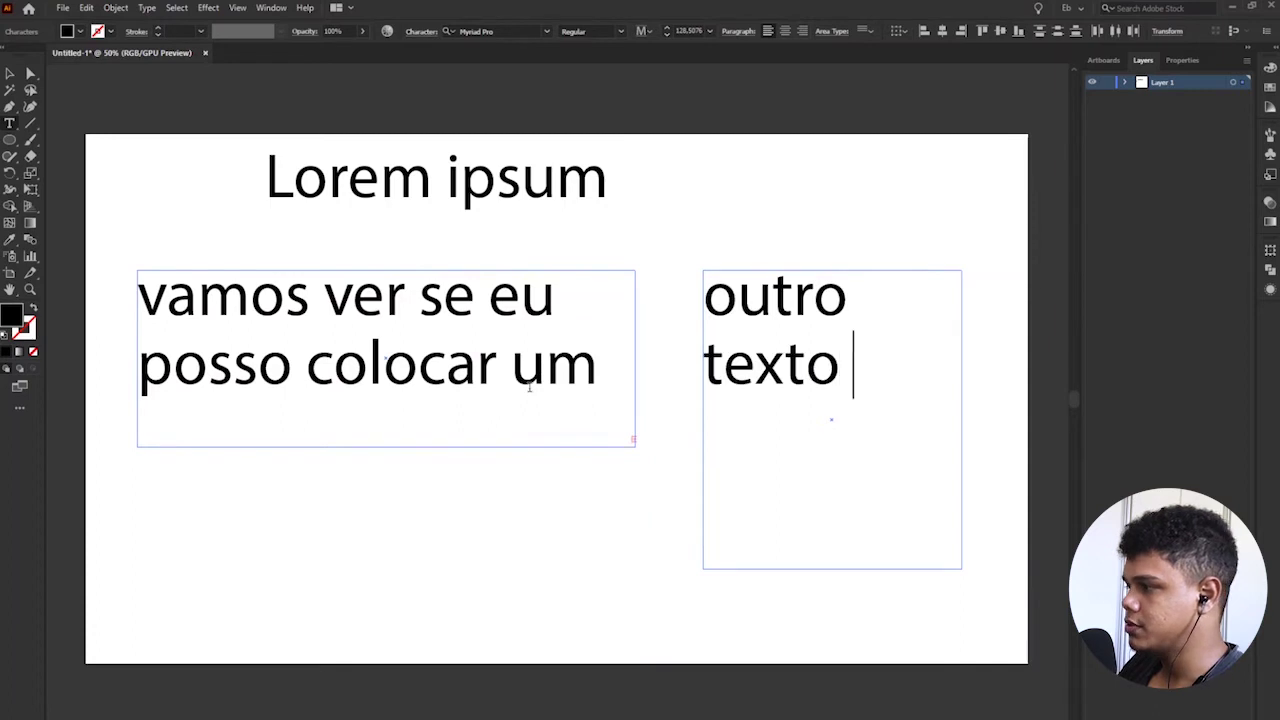
text(e ele aparecer na)
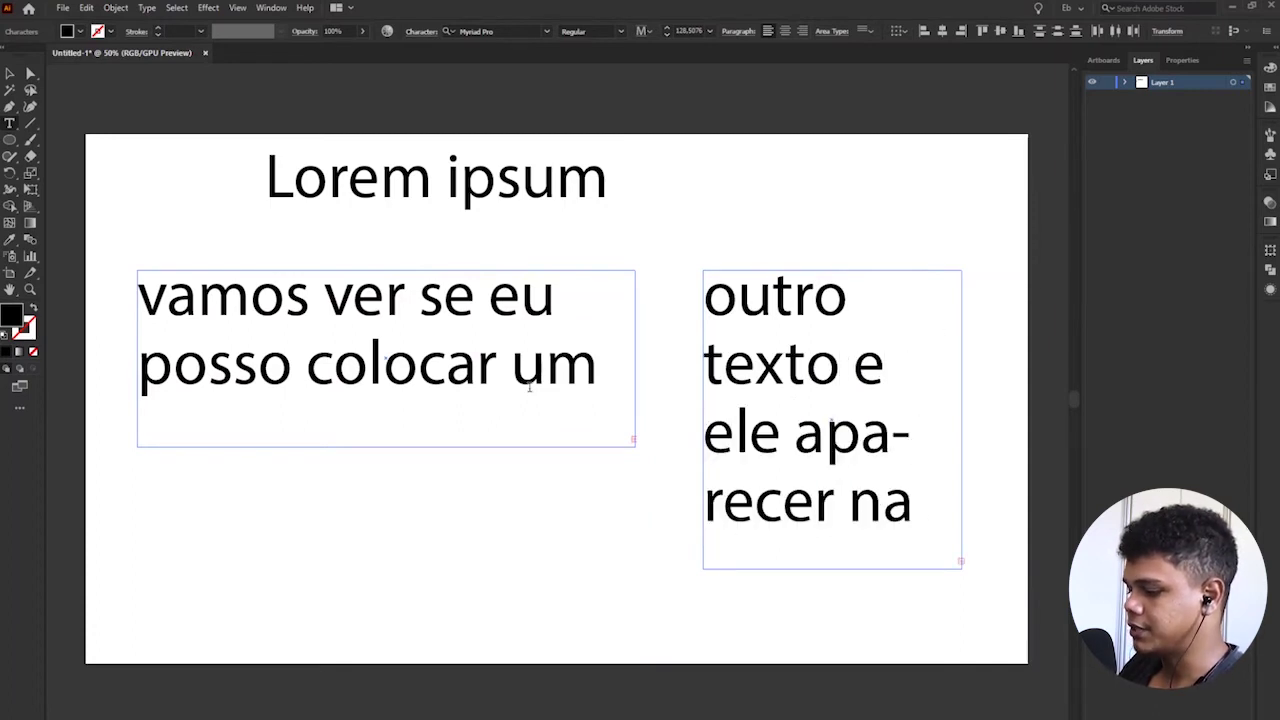
key(Escape)
key(Escape)
click(828, 601)
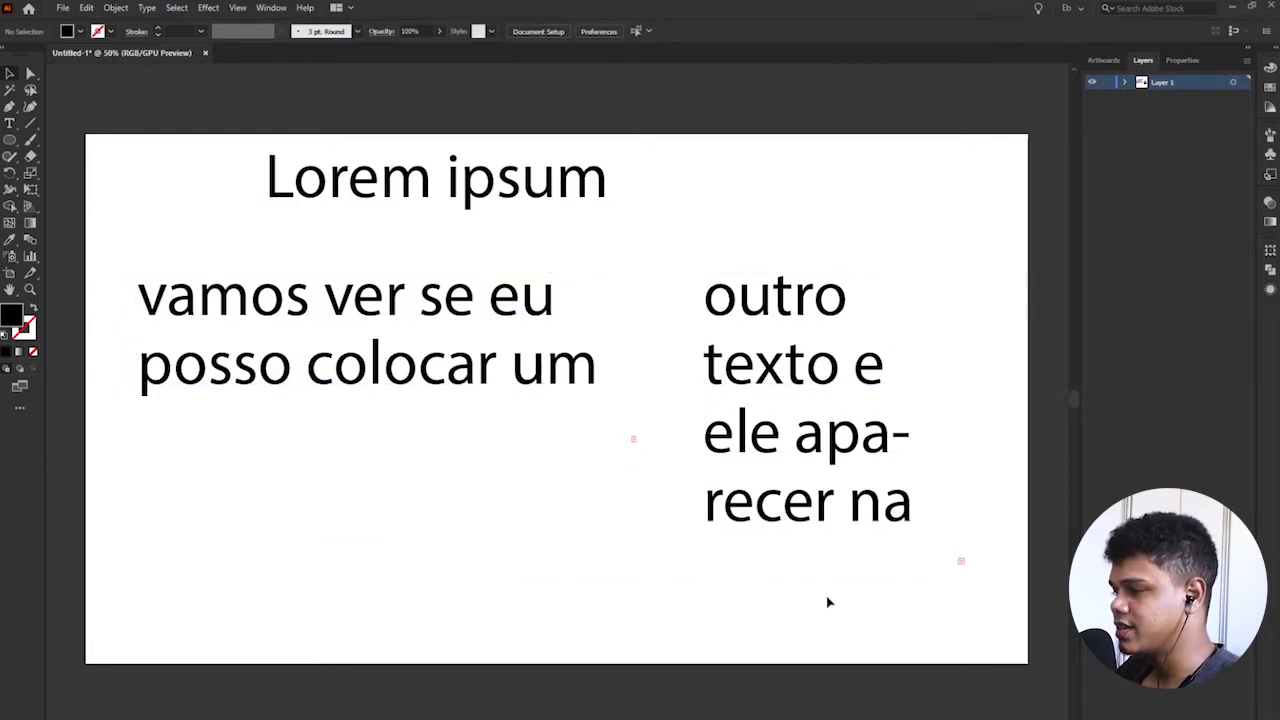
Undo the text replacement and the creation of the threaded second frame
key(ctrl+z)
key(ctrl+z)
key(ctrl+z)
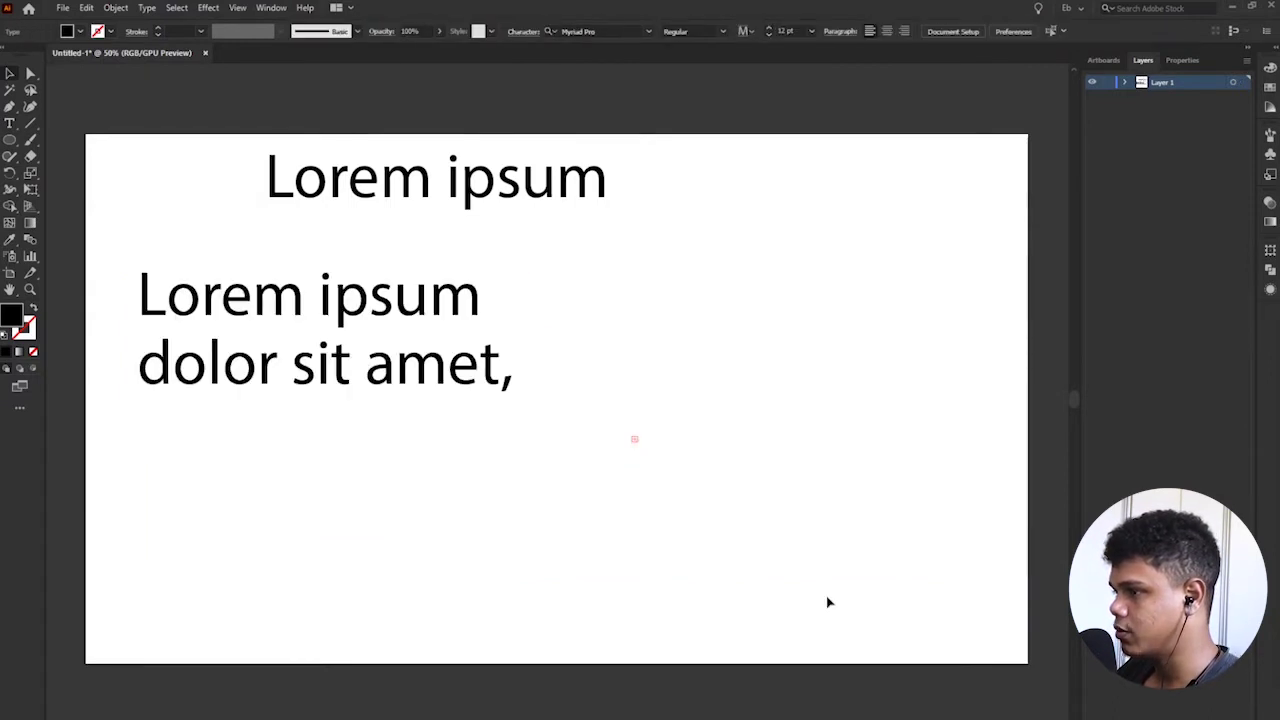
Move the paragraph's text frame toward the artboard's centre and lengthen it to show all four lines
drag(386, 297, 490, 297)
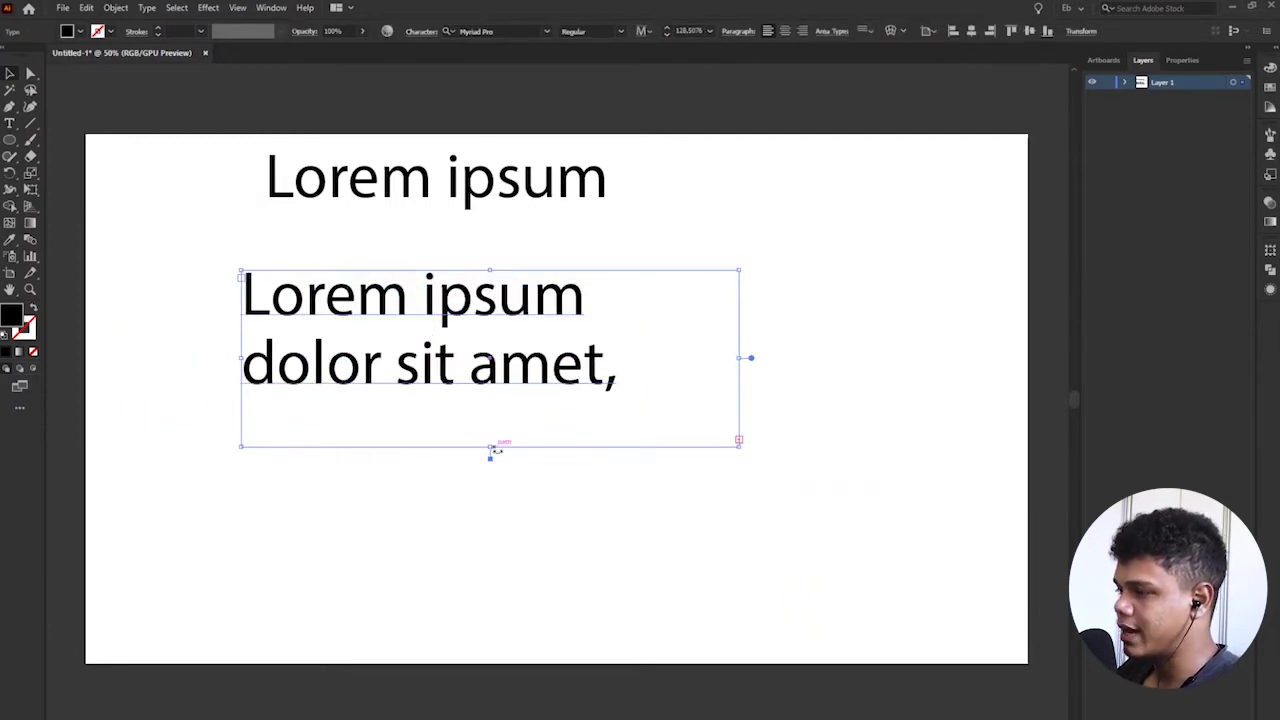
mouse_move(490, 449)
mouse_down()
mouse_move(491, 568)
mouse_move(491, 440)
mouse_move(490, 535)
mouse_up()
Turn on Auto Size in the paragraph frame's Area Type Options
click(147, 8)
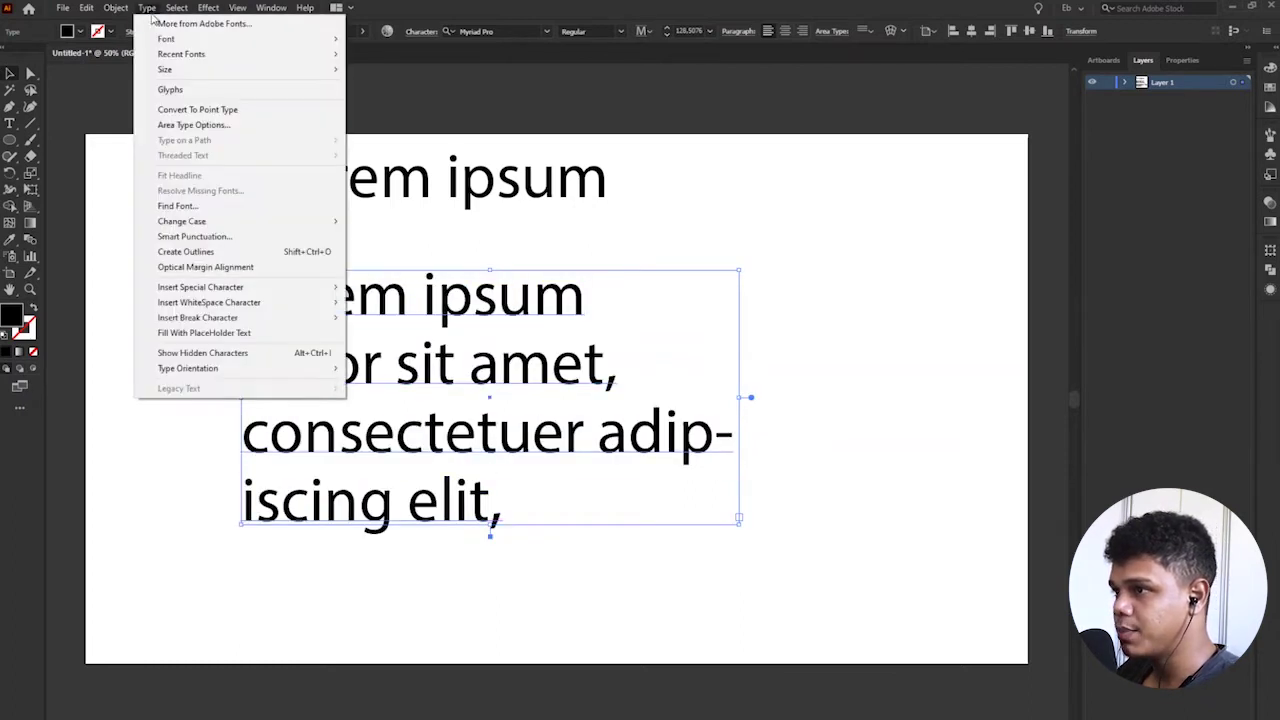
click(192, 125)
click(800, 491)
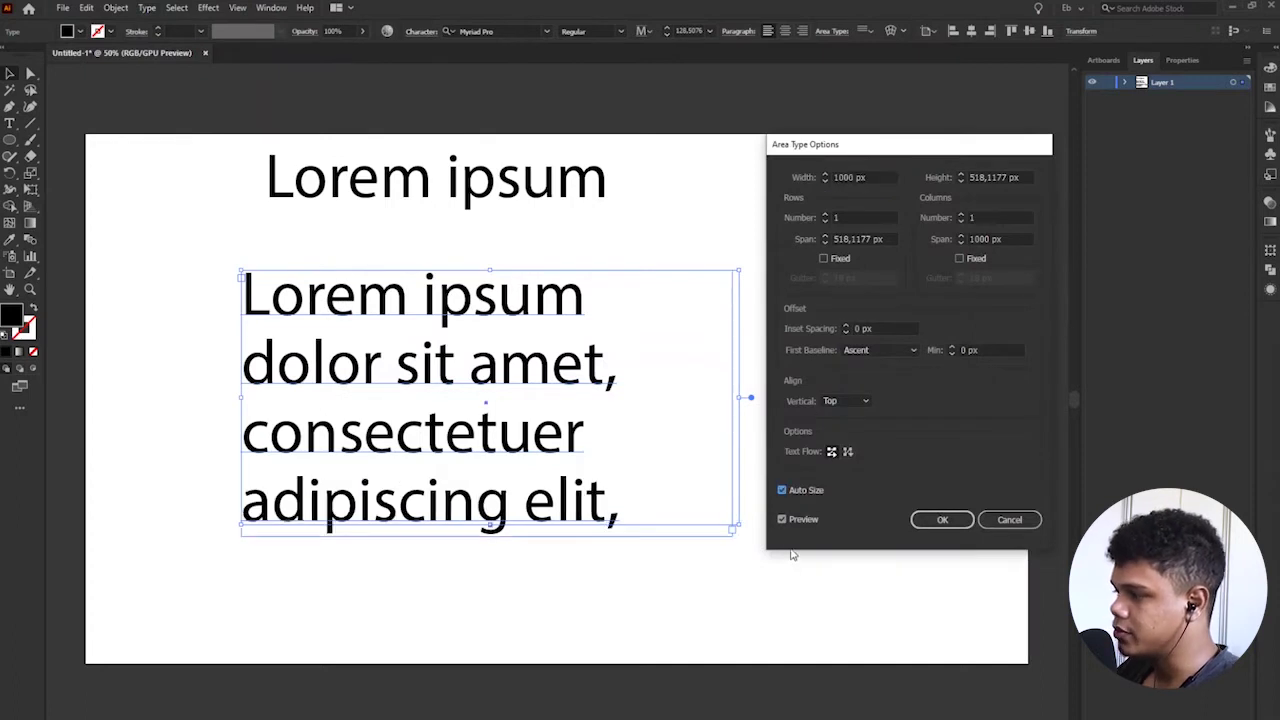
click(941, 519)
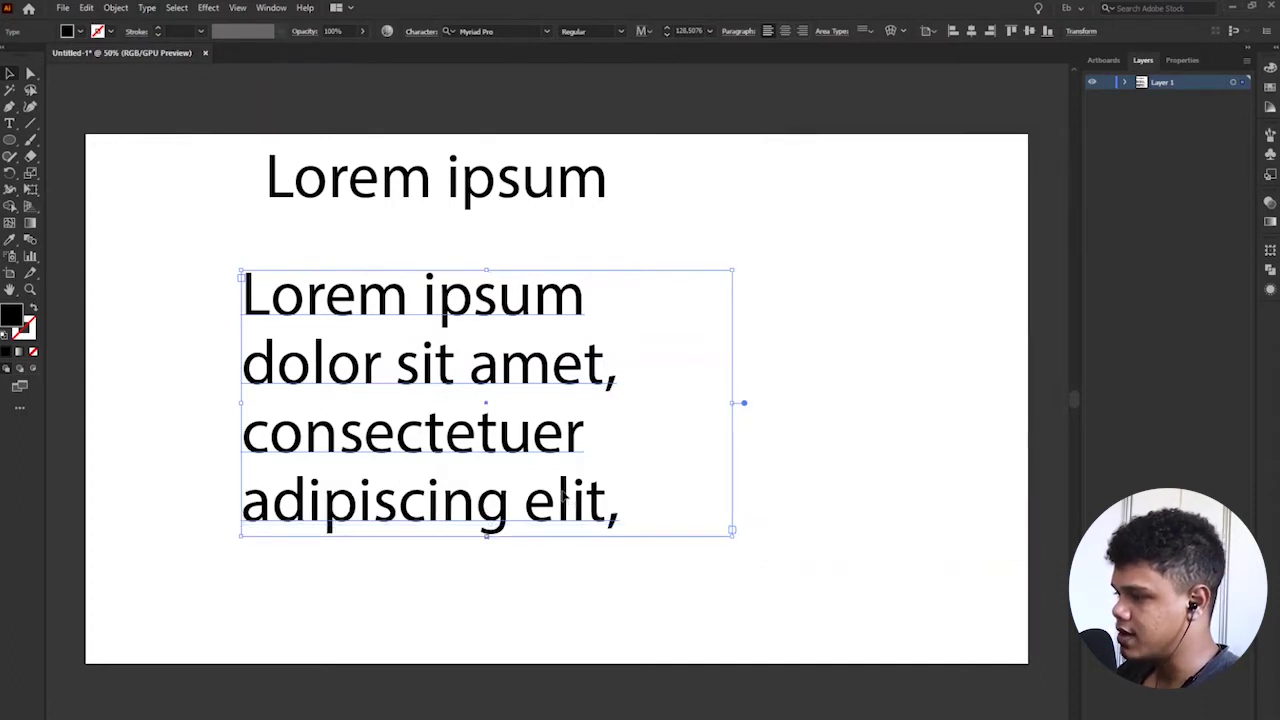
Append "se você quer colocar" to the end of the paragraph and adjust the auto-sizing frame's width to rewrap the text
triple_click(640, 505)
click(640, 505)
text(se você )
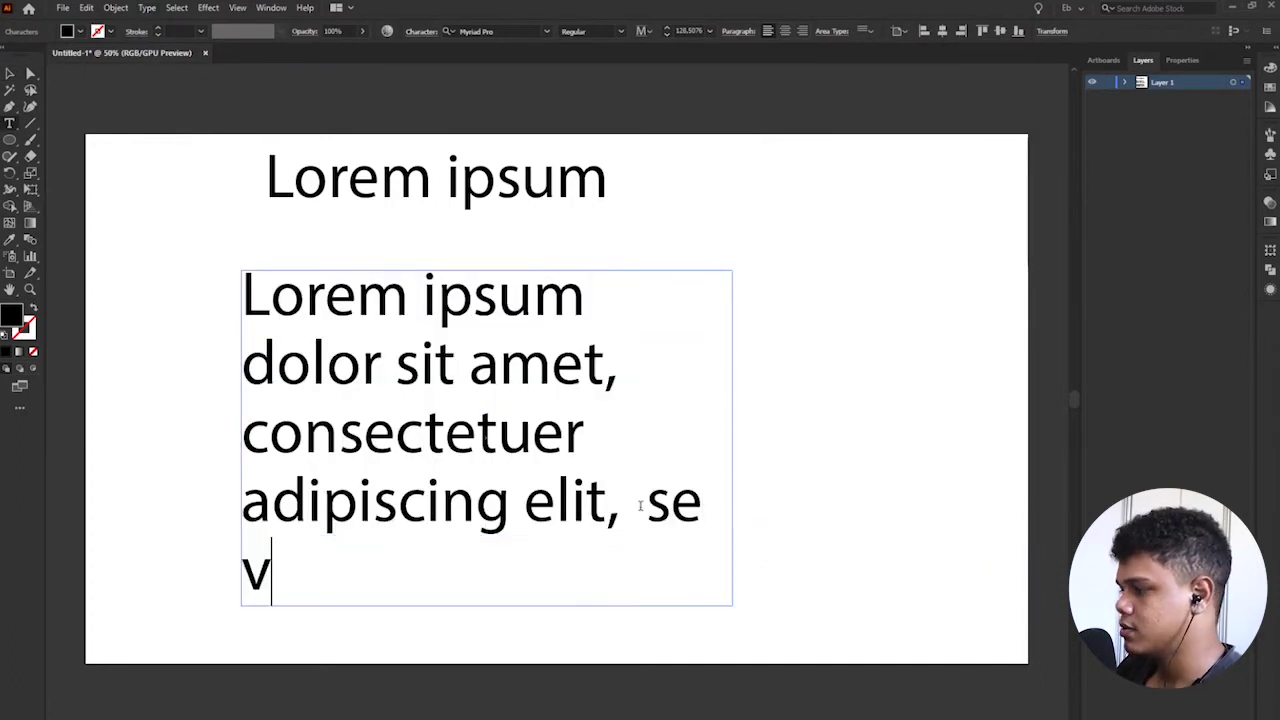
text(quer colocaa)
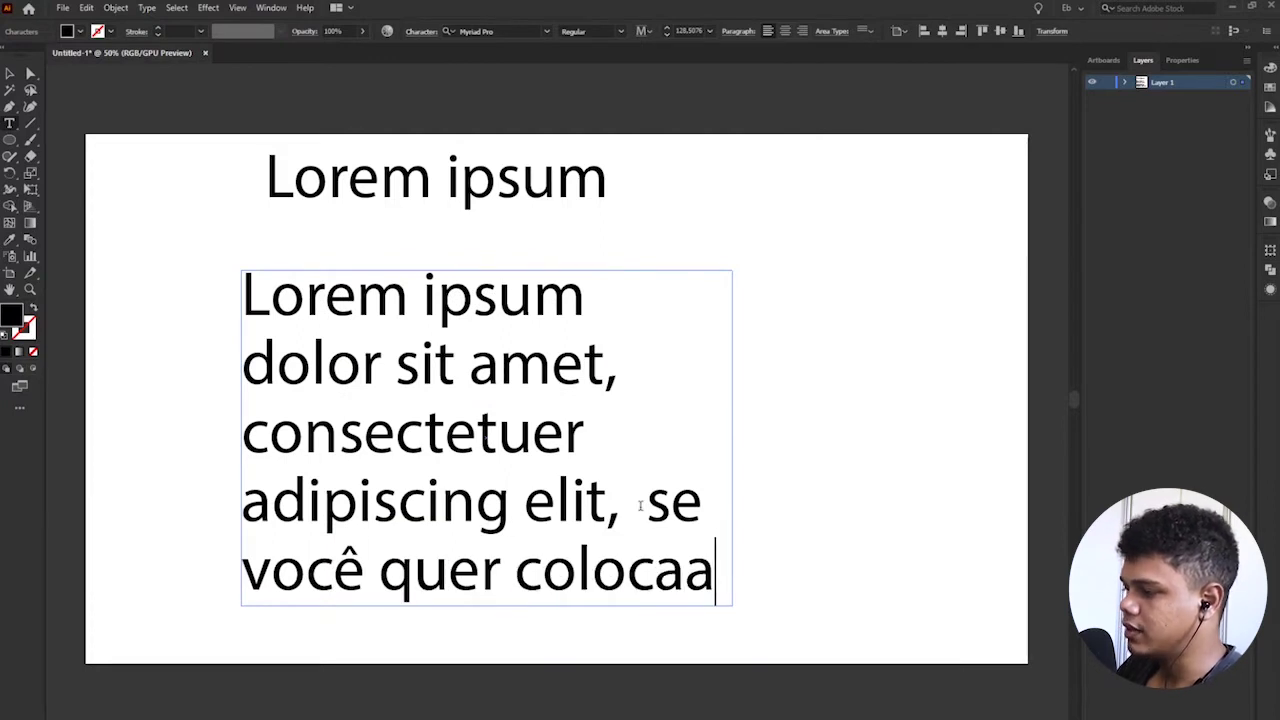
key(BackSpace)
text(r)
key(Escape)
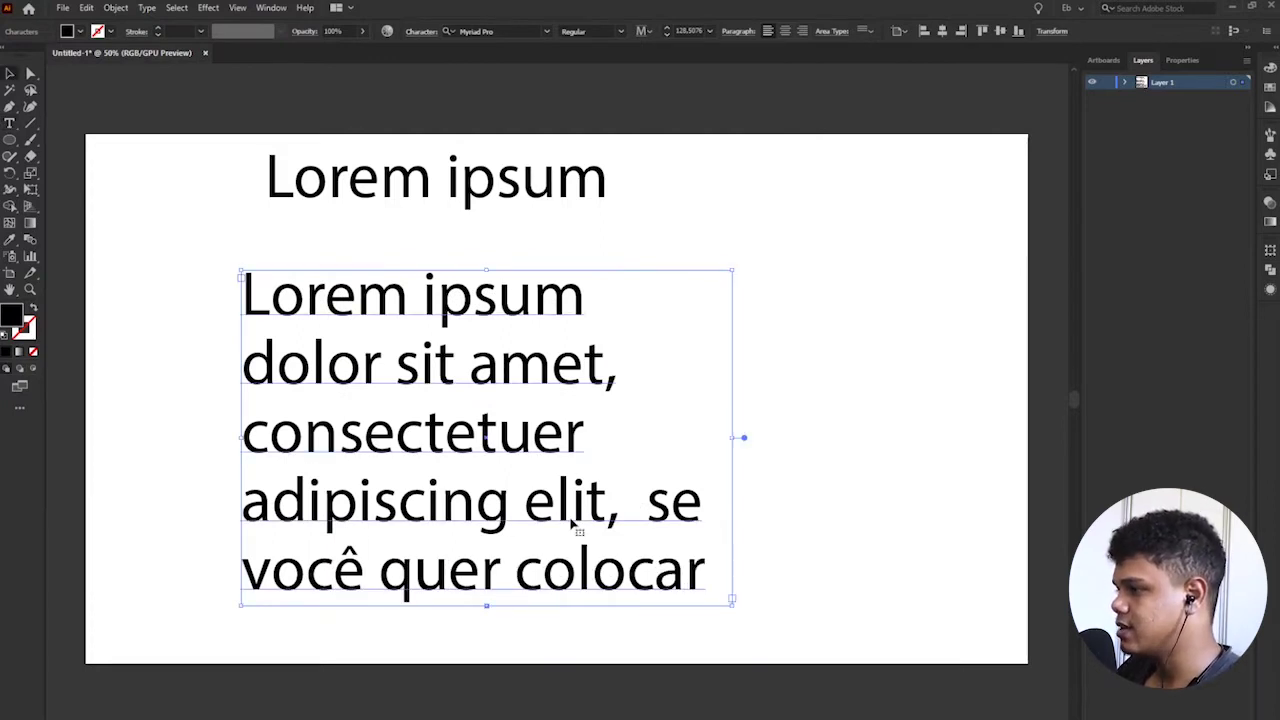
drag(735, 437, 886, 432)
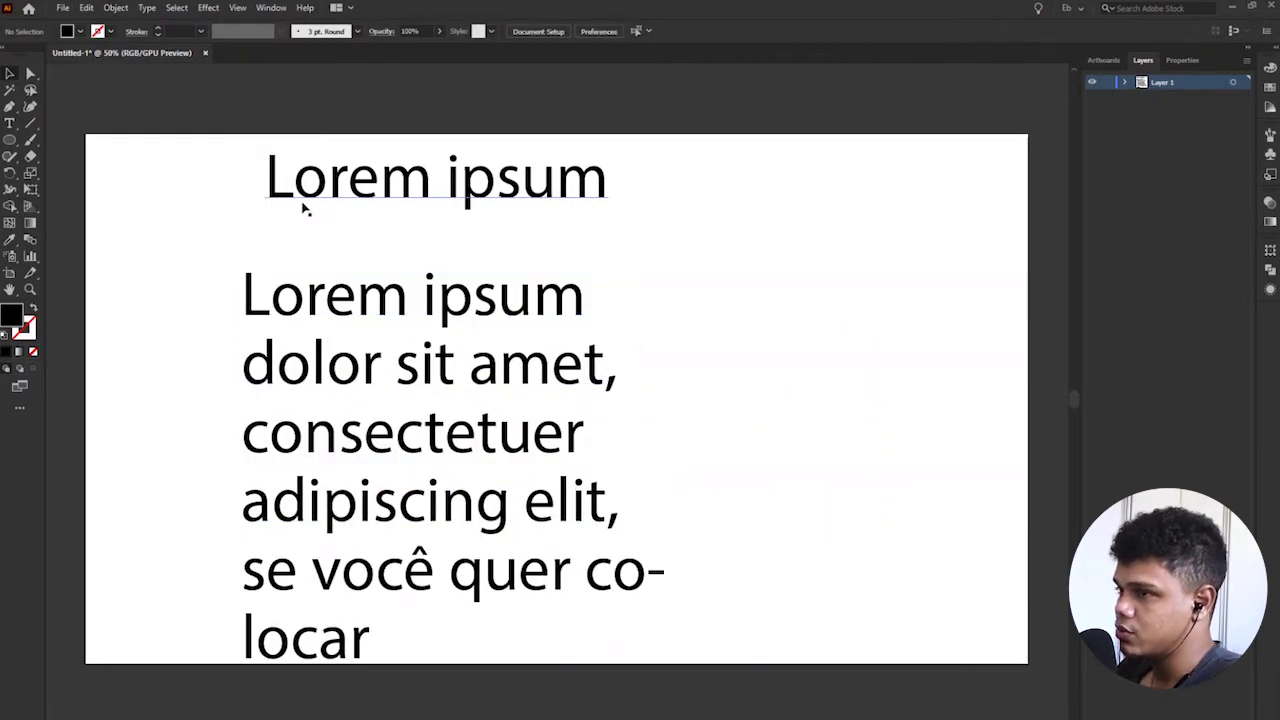
click(11, 125)
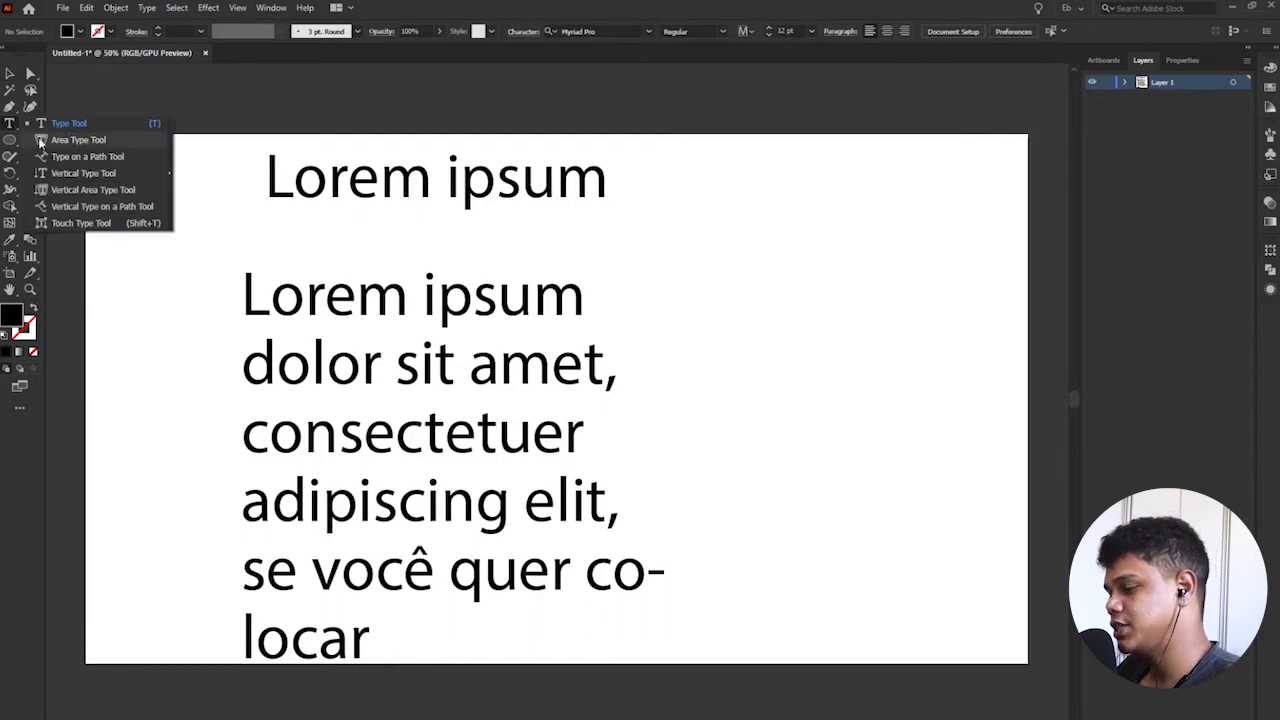
click(84, 222)
Delete the heading and the paragraph from the artboard
click(445, 210)
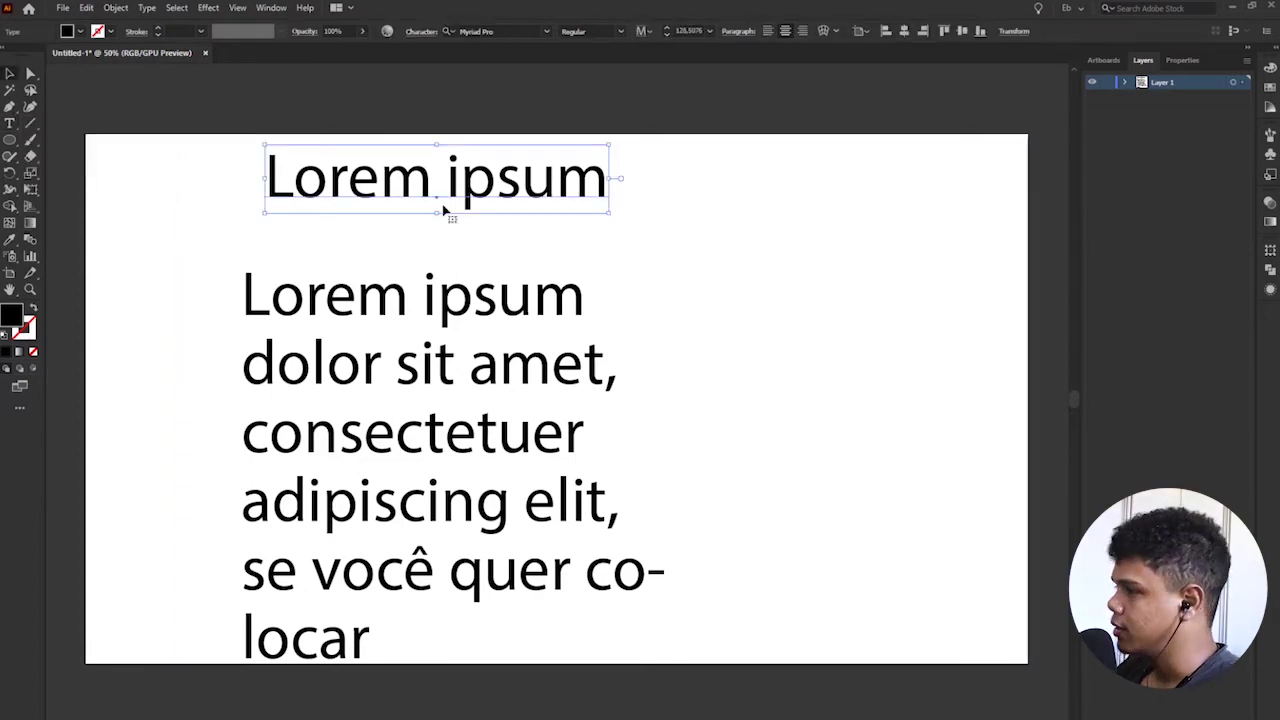
drag(749, 171, 480, 420)
key(Delete)
Draw a circle about 743 px in diameter near the artboard's middle, and swap its fill and stroke to leave only a black outline
key(l)
drag(421, 192, 706, 560)
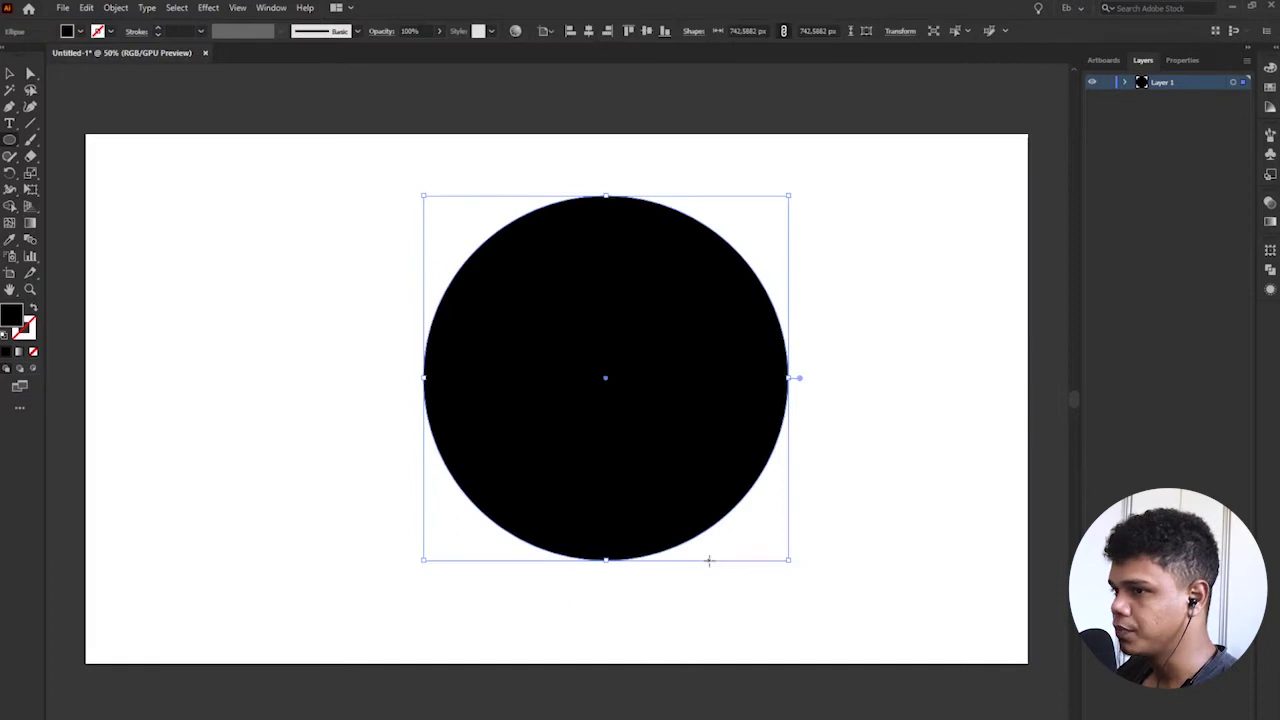
key(shift+x)
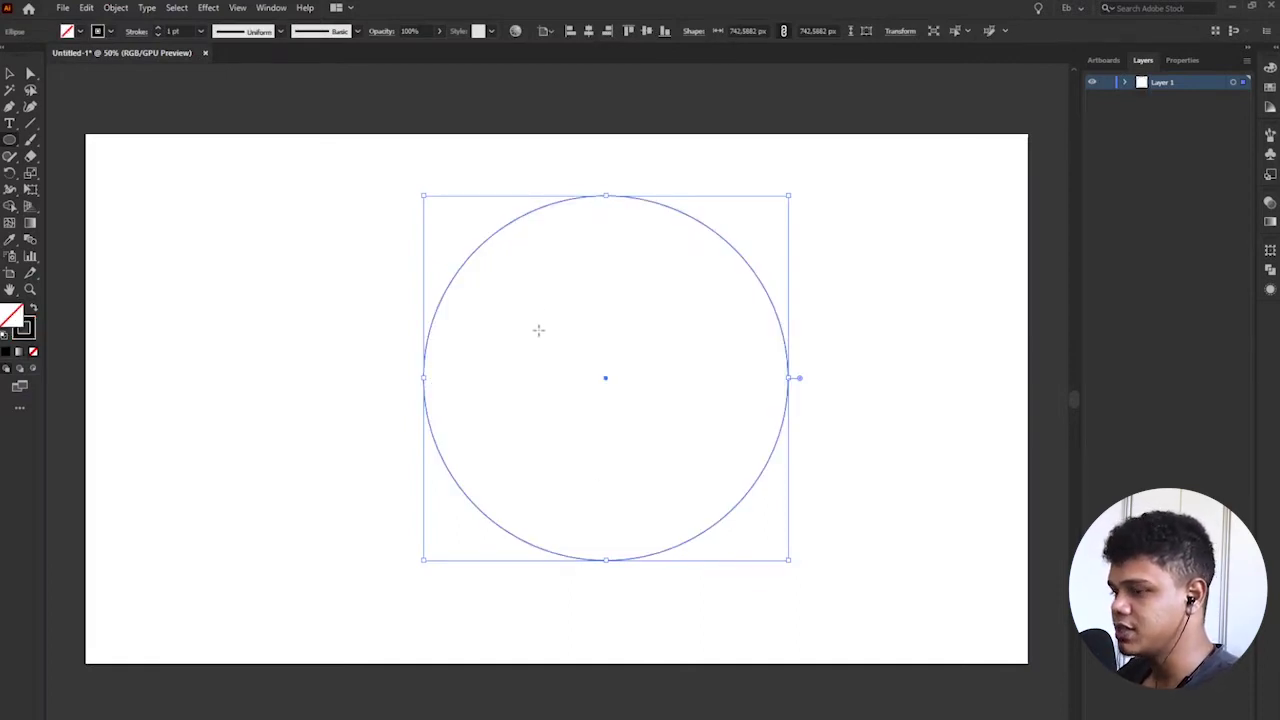
Try area type inside the circle with filler letters starting "alksmdoiajdoijasodija", and undo it back to the plain circle
key(t)
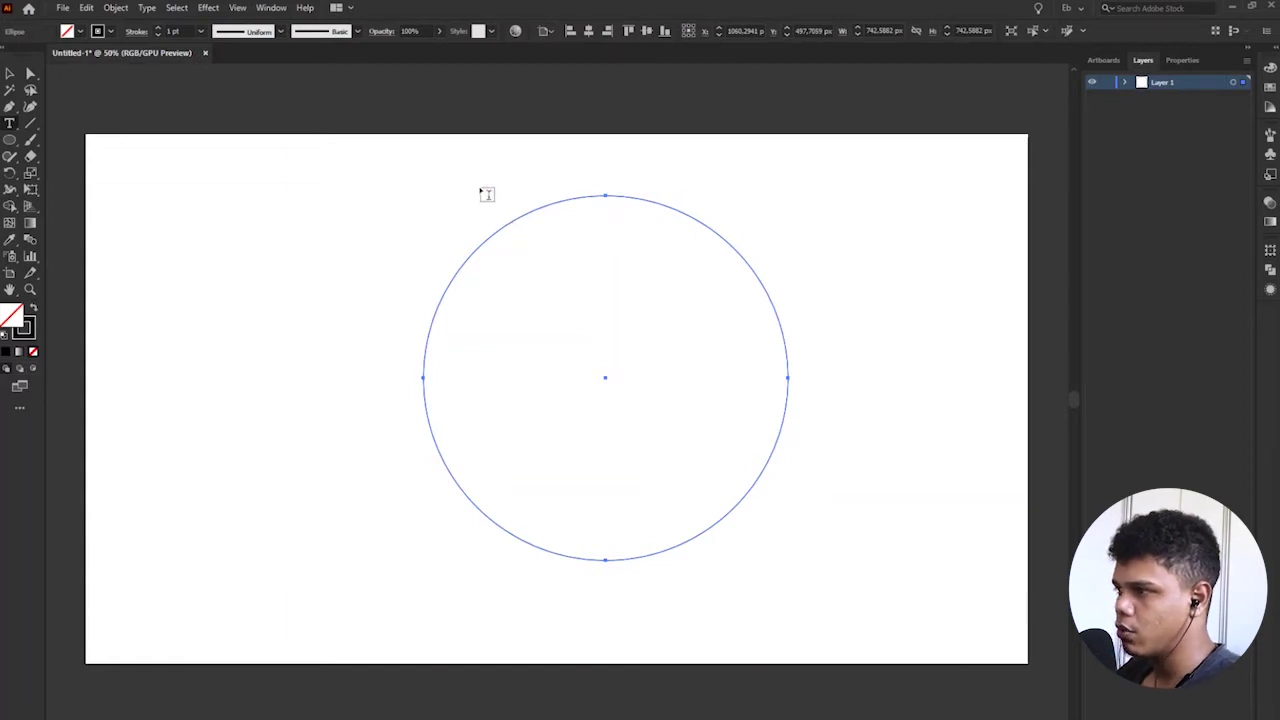
click(508, 236)
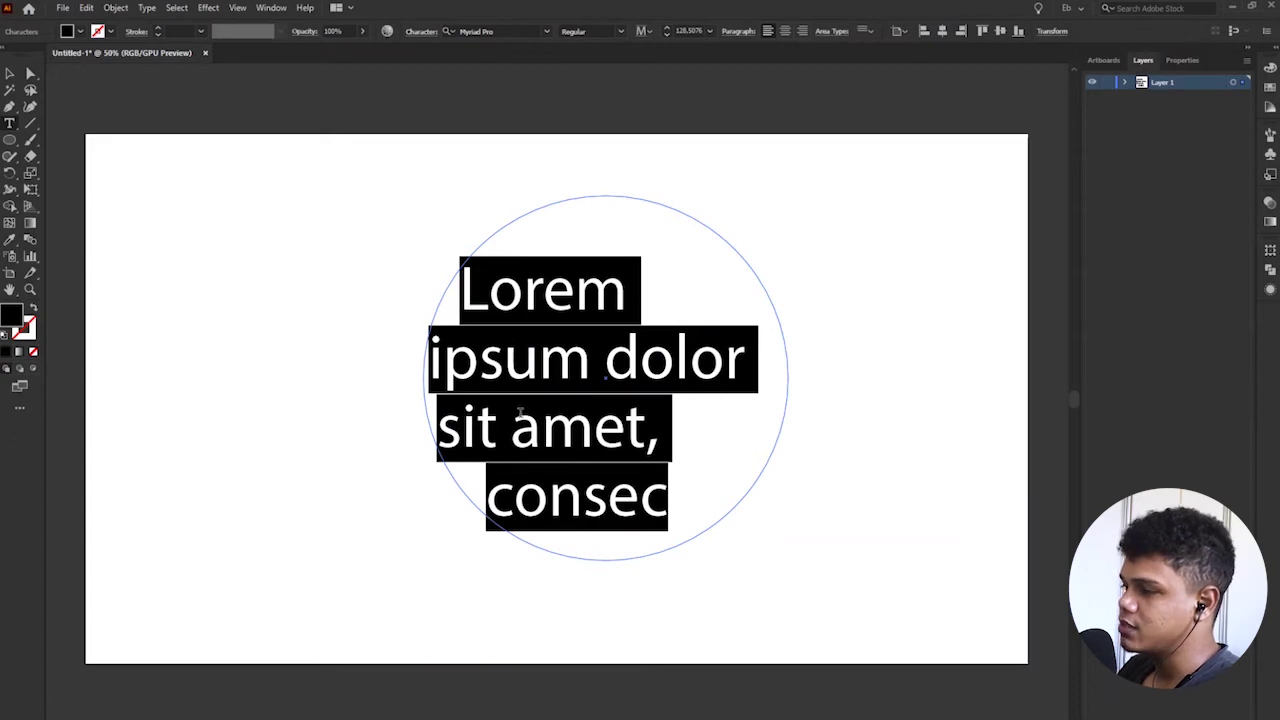
text(alksmdoiajdoijasodijaoijdoaisjdoiaj)
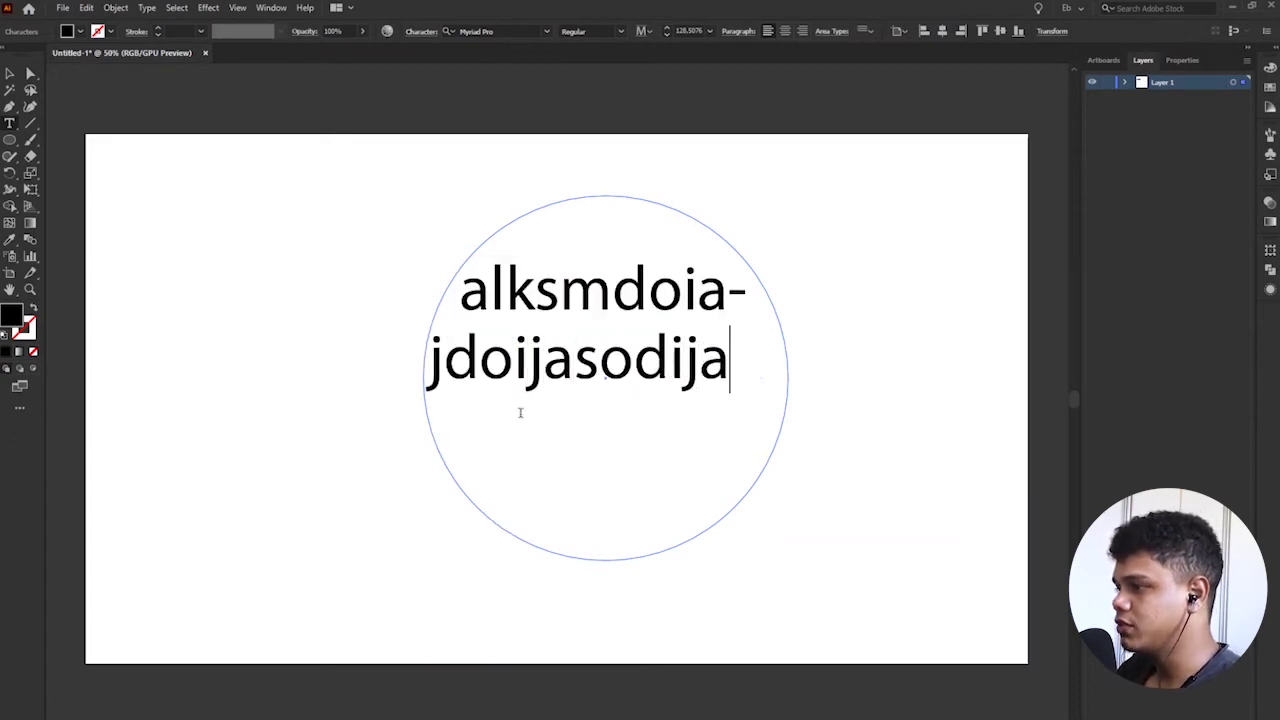
key(ctrl+z)
key(ctrl+z)
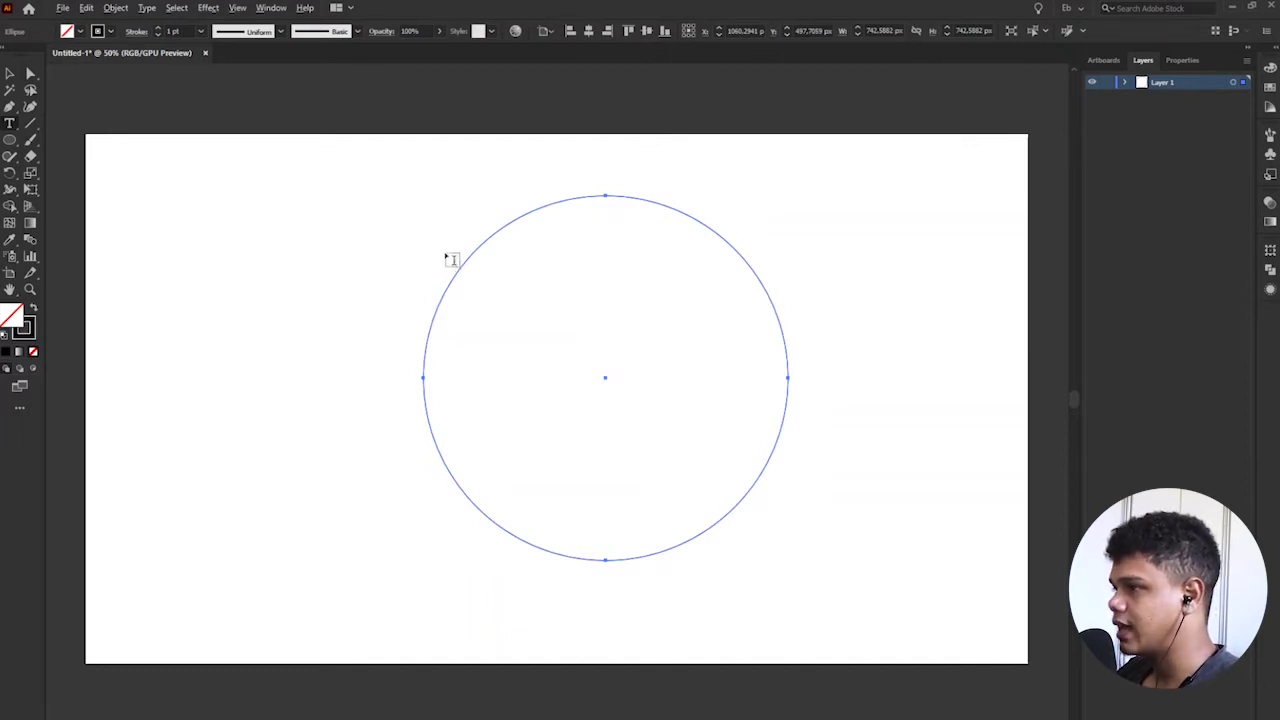
Try type on a path along the circle's outline with the filler text "asdasdasdasdsa", and undo it back to the plain circle
click(490, 234)
text(asdasdasdasdsa)
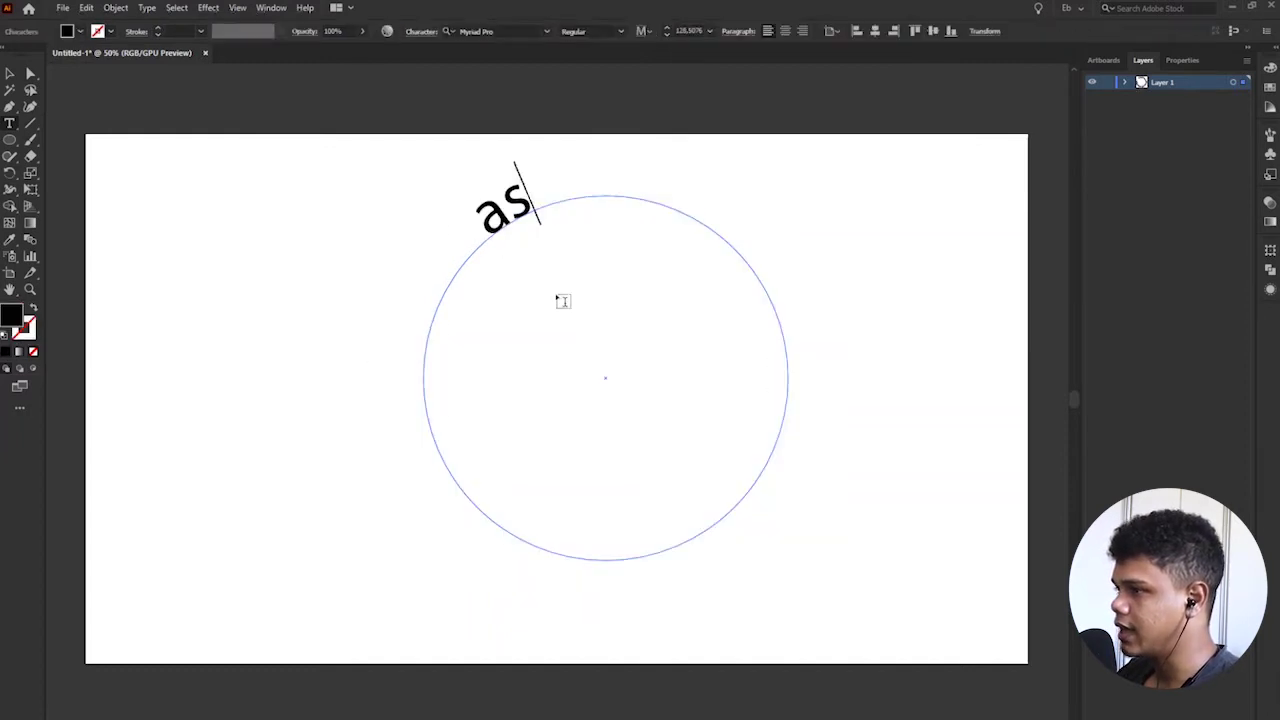
key(ctrl+z)
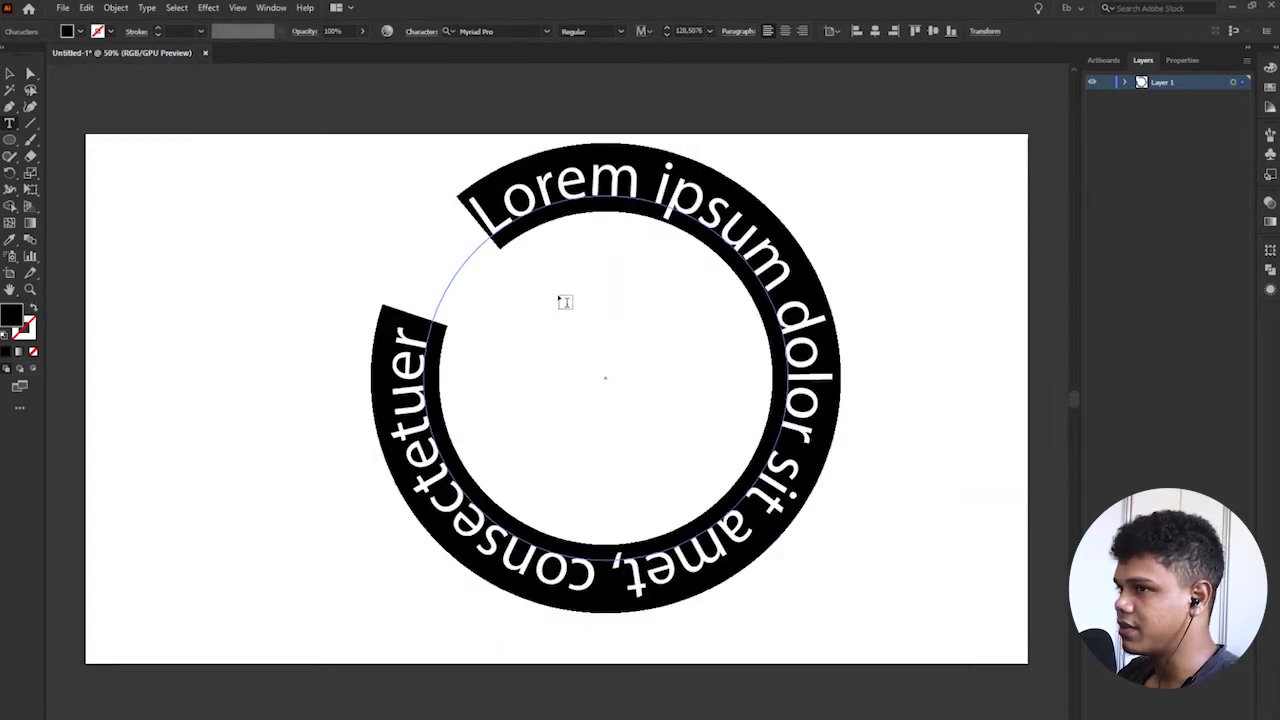
key(Escape)
key(ctrl+z)
Try filler text along the circle's outline with the Type on a Path tool
click(11, 124)
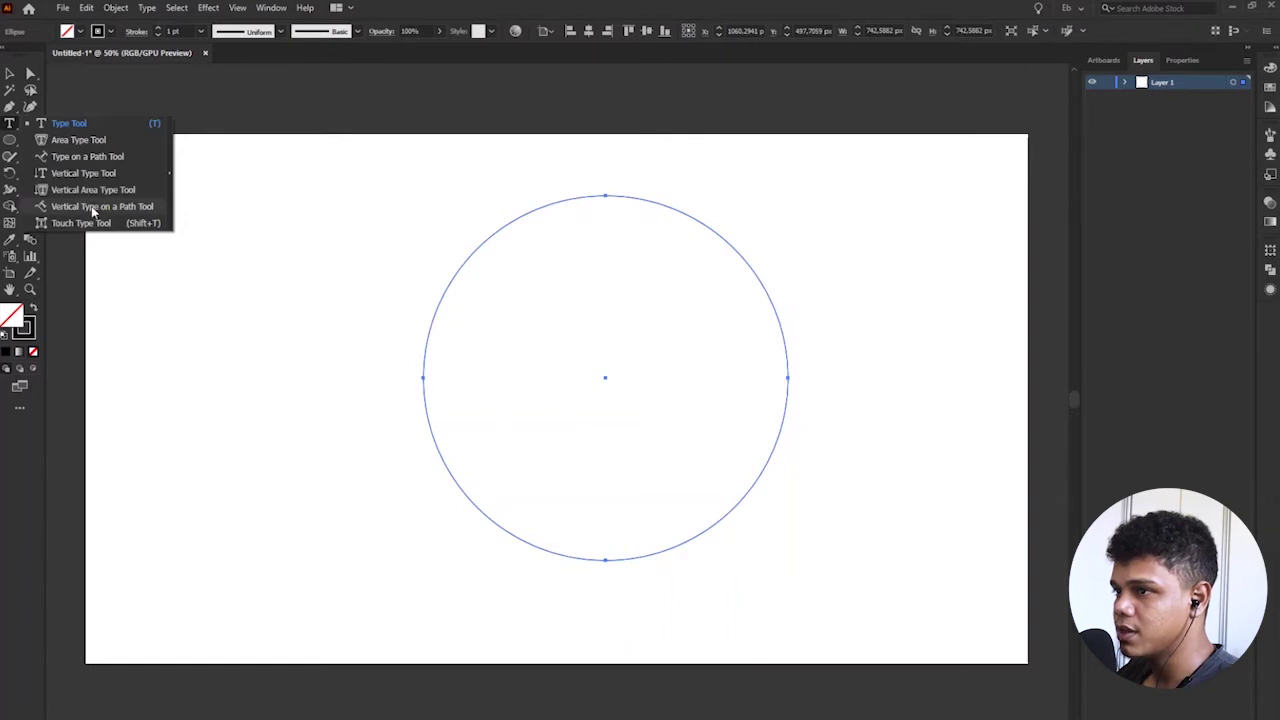
click(88, 158)
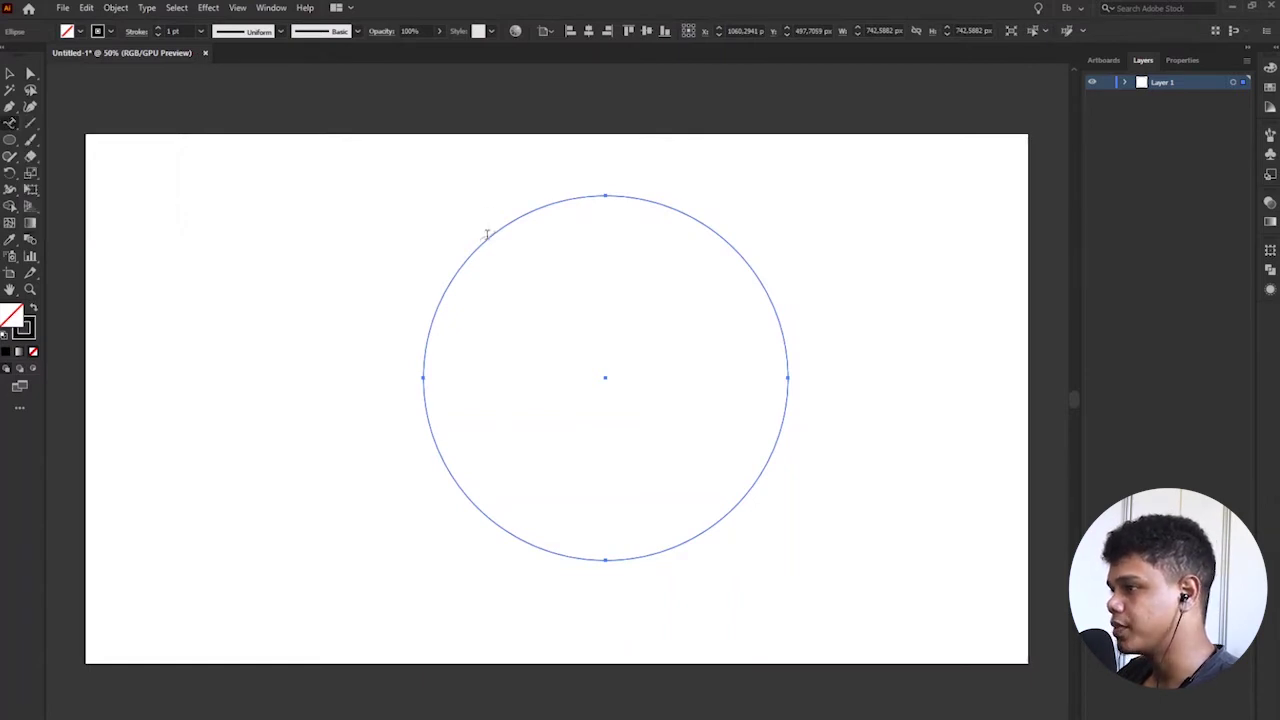
click(490, 240)
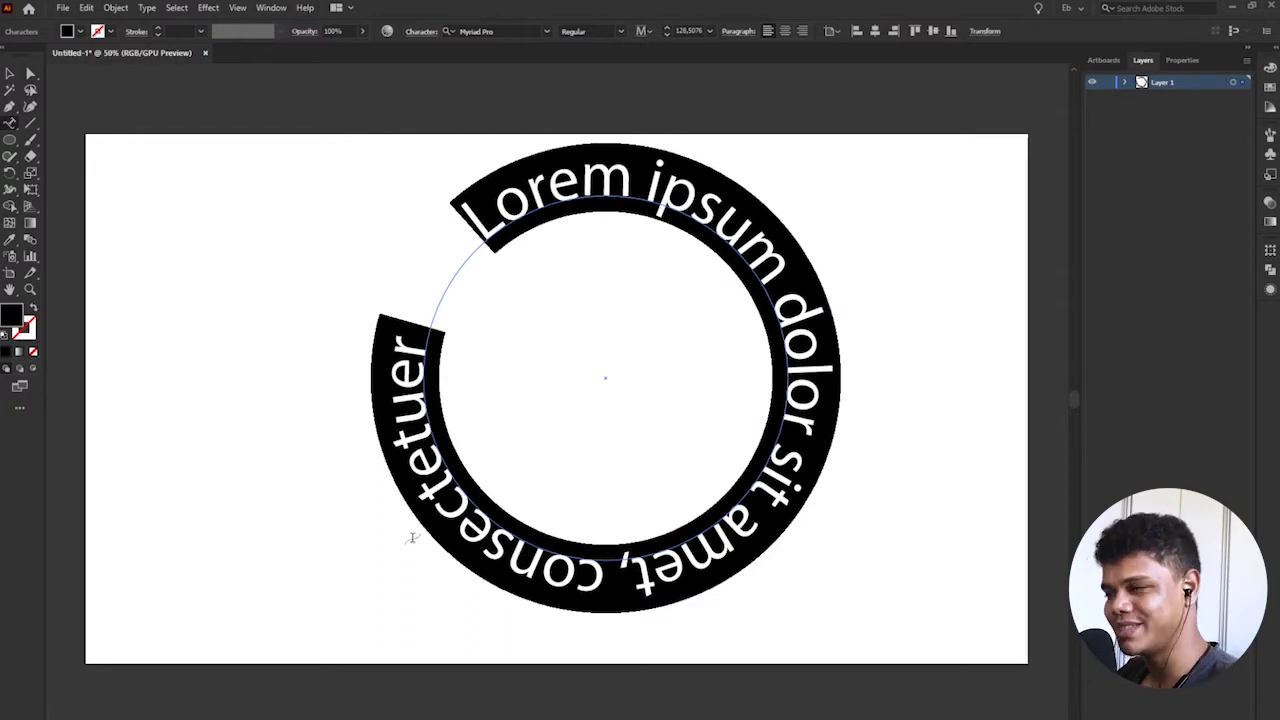
Undo the path text, the circle and the earlier deletion to bring back the heading and the paragraph
key(Escape)
key(ctrl+z)
key(ctrl+z)
key(ctrl+z)
key(ctrl+z)
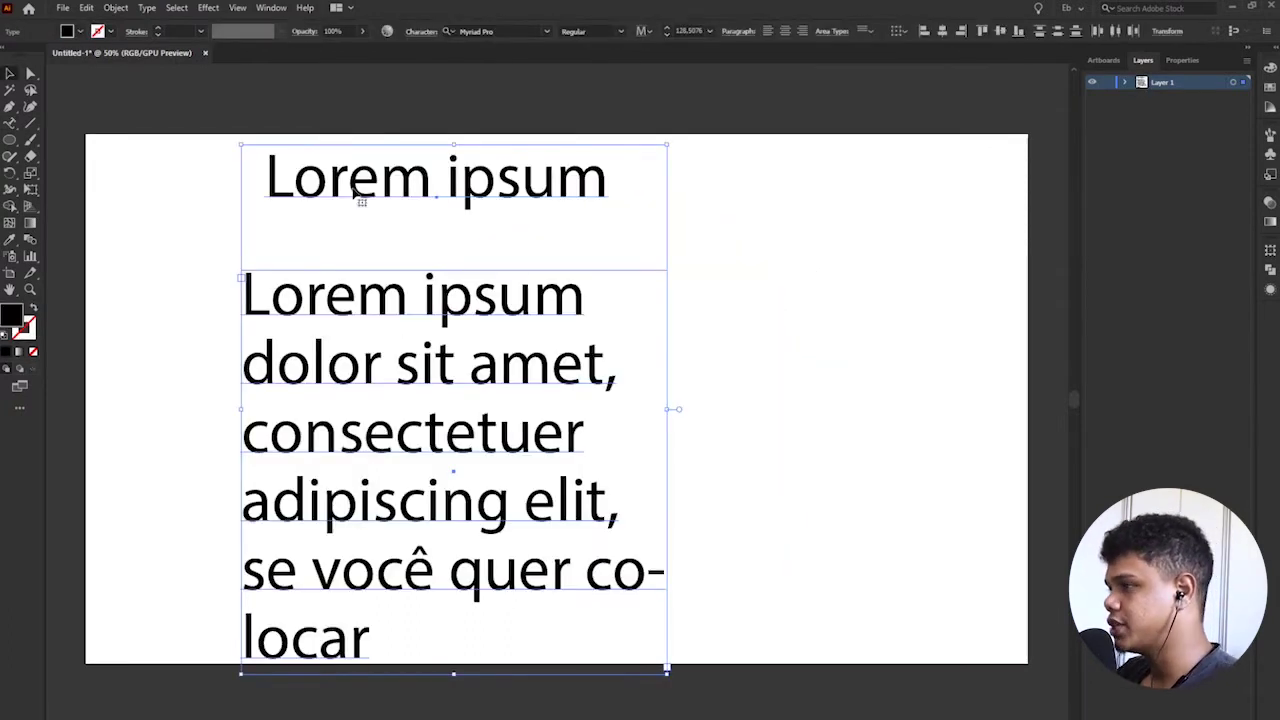
Move the heading above the artboard and place the paragraph near the artboard's middle
click(769, 207)
click(420, 186)
drag(425, 305, 949, 242)
drag(573, 201, 456, 330)
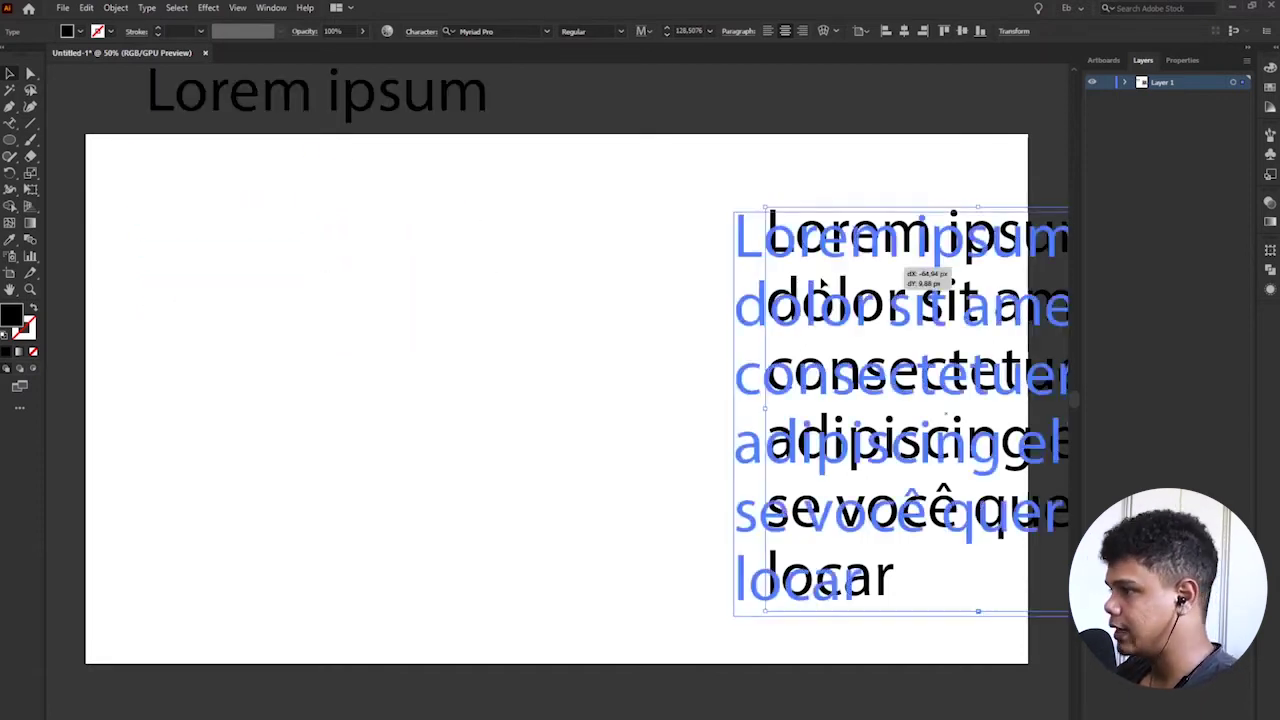
drag(821, 287, 463, 271)
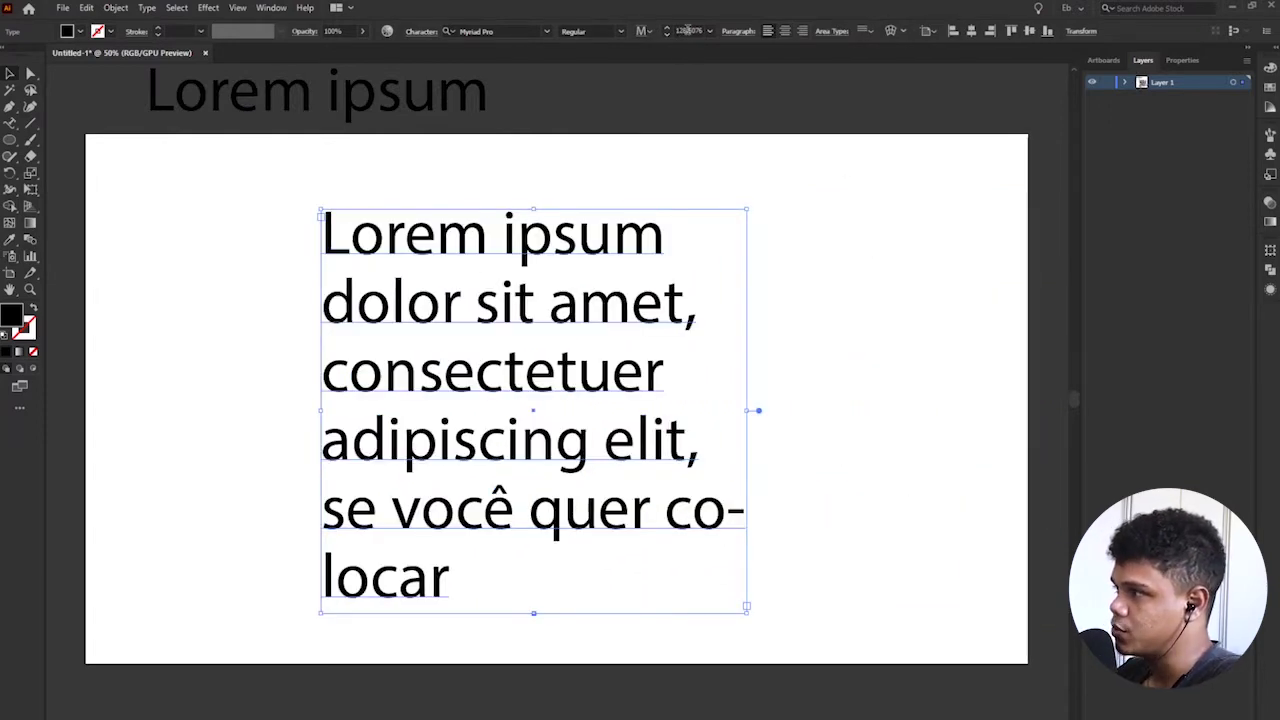
Adjust the paragraph's font size up and down, ending at 90 pt
scroll(688, 30, down, 6)
scroll(688, 30, down, 8)
scroll(688, 30, up, 15)
scroll(688, 30, down, 18)
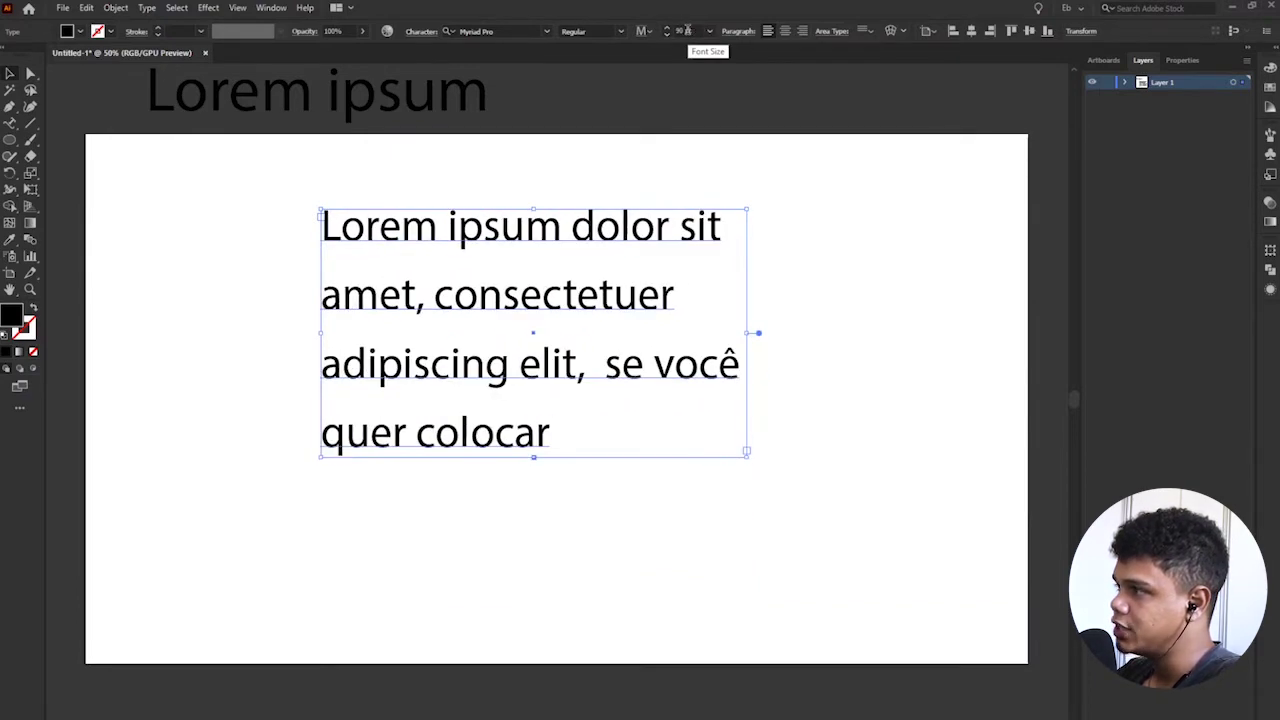
Lower the paragraph's font size step by step to 80 pt
click(695, 30)
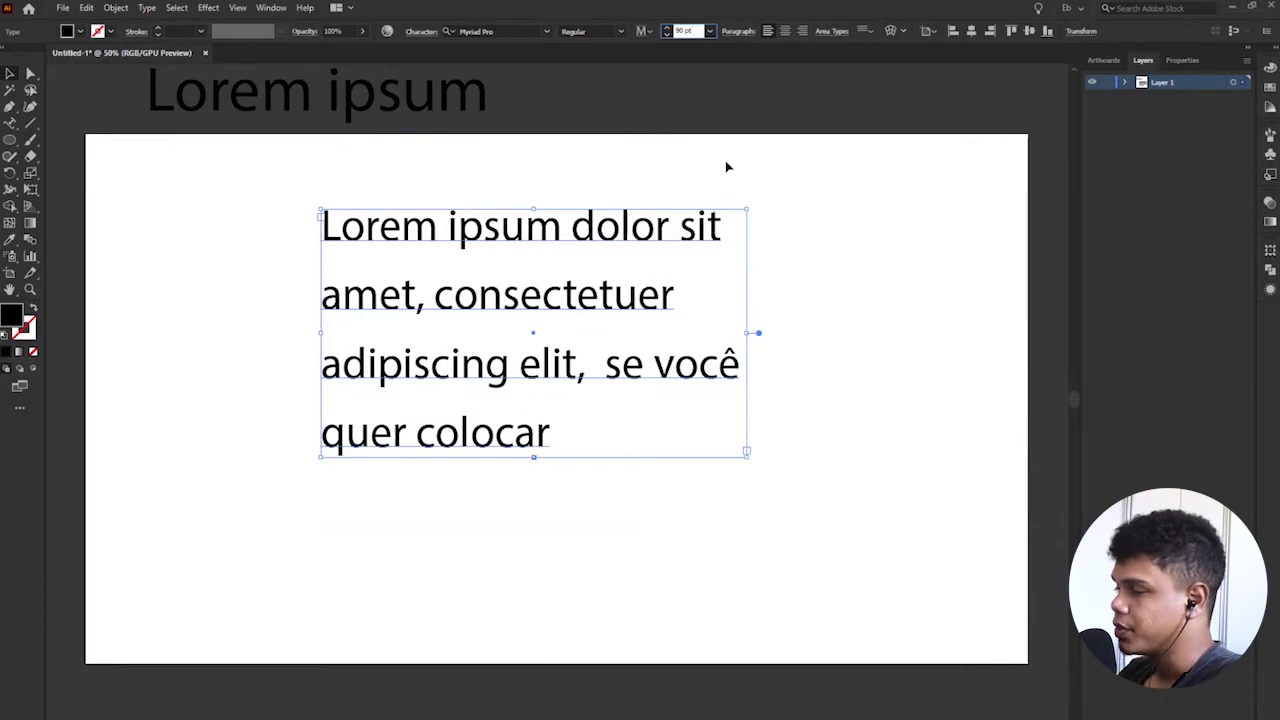
key(Down)
key(Down)
key(Down)
key(Down)
key(Down)
key(Down)
key(Down)
key(Down)
key(Down)
key(Down)
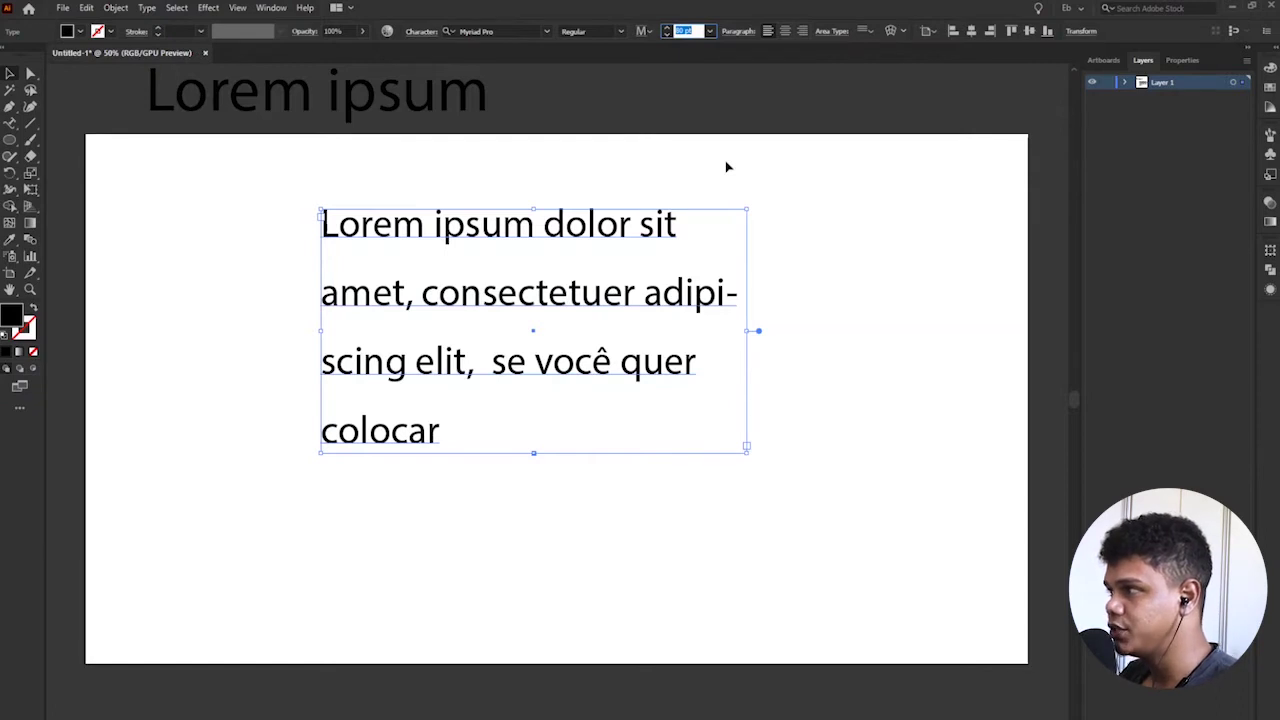
Try coarser font size increments on the paragraph, and set its size to 40 pt
key(shift+Down)
key(shift+Down)
key(Up)
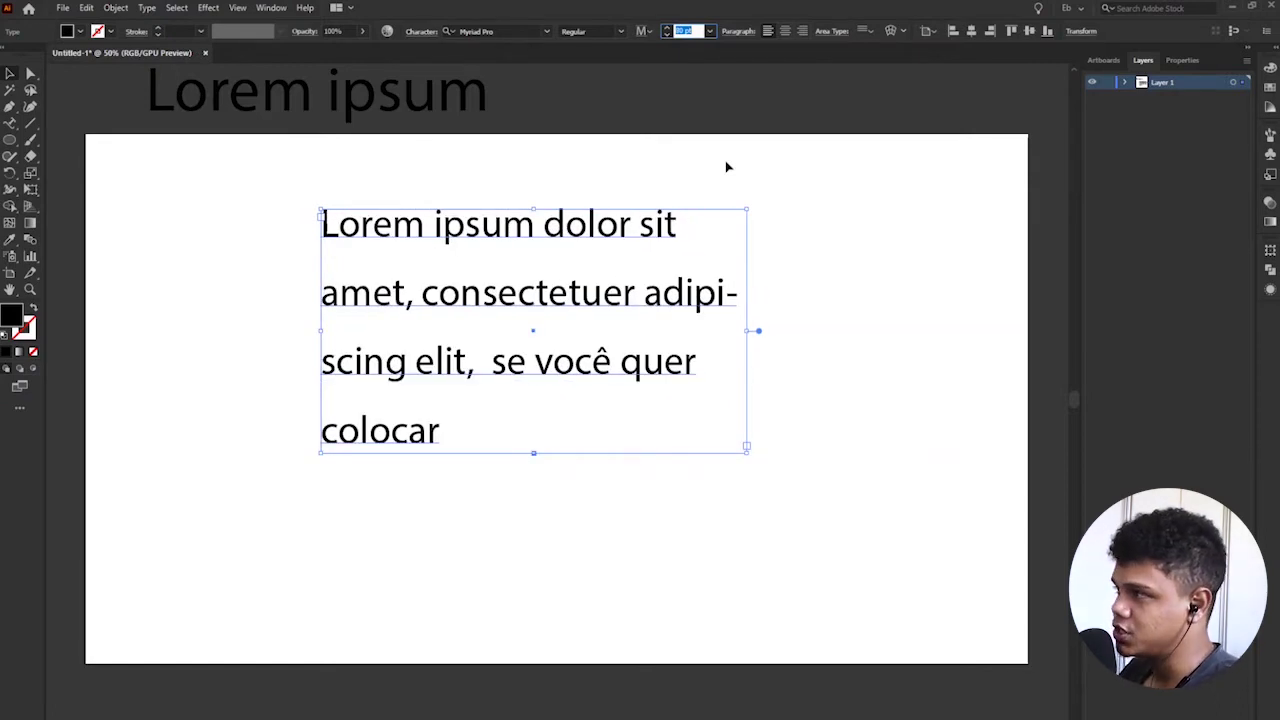
text(40)
key(Return)
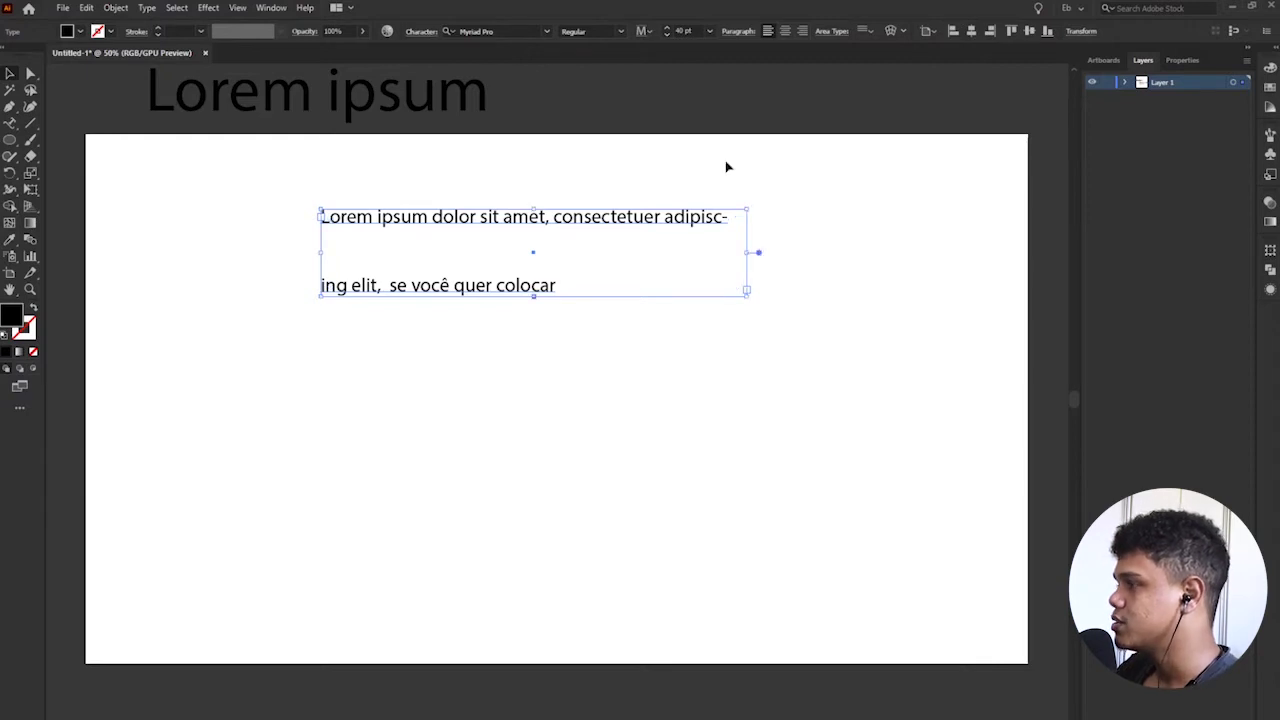
Shrink the paragraph's text gradually to 24 pt
key(ctrl+shift+comma)
key(ctrl+shift+comma)
key(ctrl+shift+comma)
key(ctrl+shift+comma)
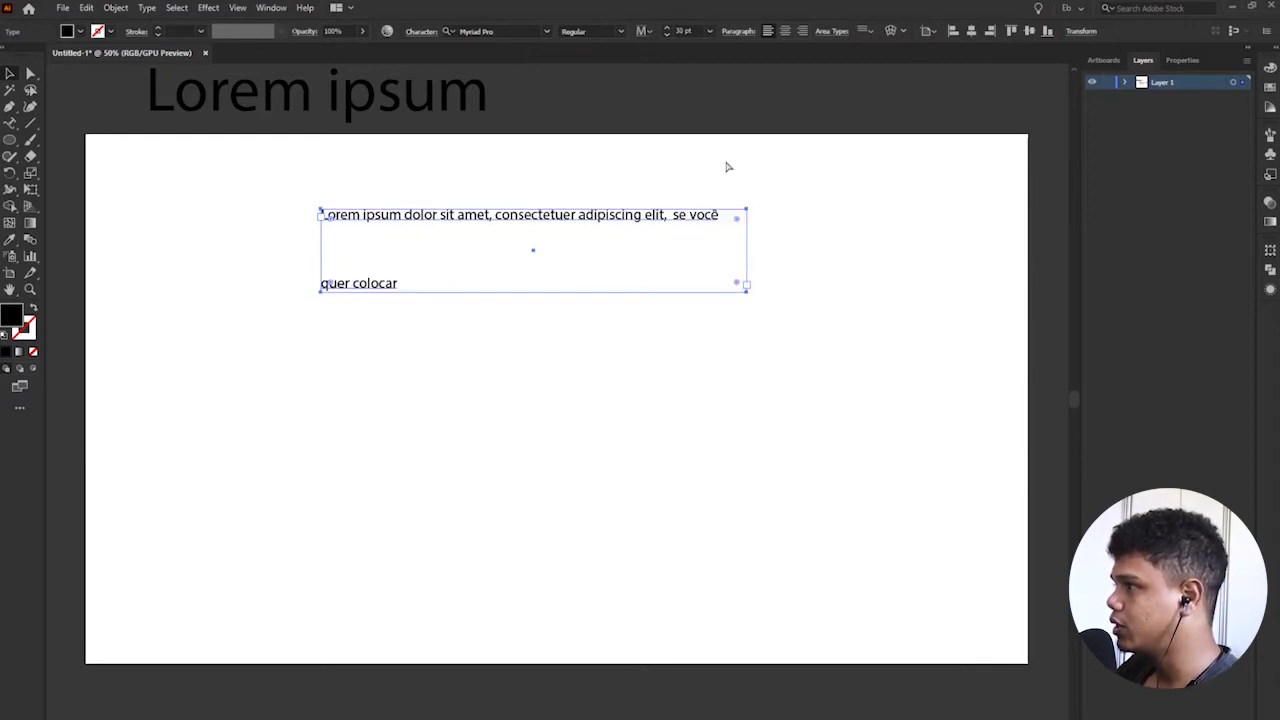
key(ctrl+shift+comma)
key(ctrl+shift+comma)
key(ctrl+shift+comma)
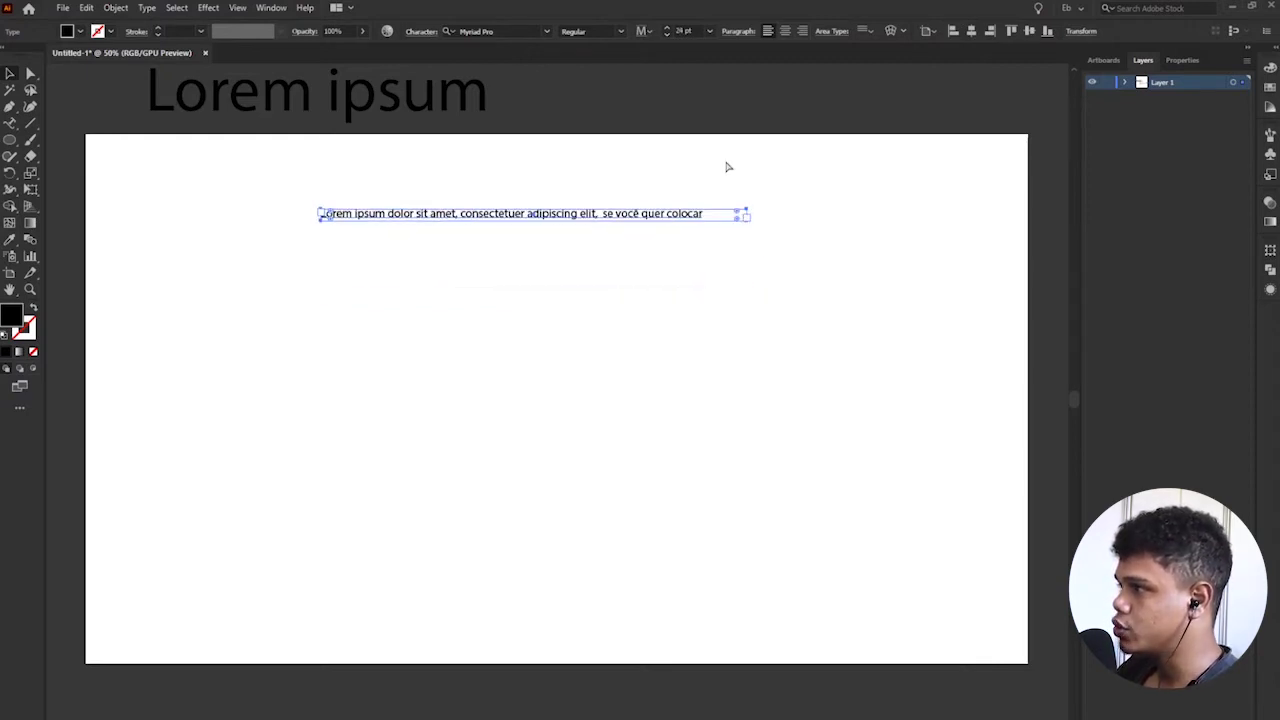
Enlarge the paragraph's text gradually to 50 pt
key(ctrl+shift+period)
key(ctrl+shift+period)
key(ctrl+shift+period)
key(ctrl+shift+period)
key(ctrl+shift+period)
key(ctrl+shift+period)
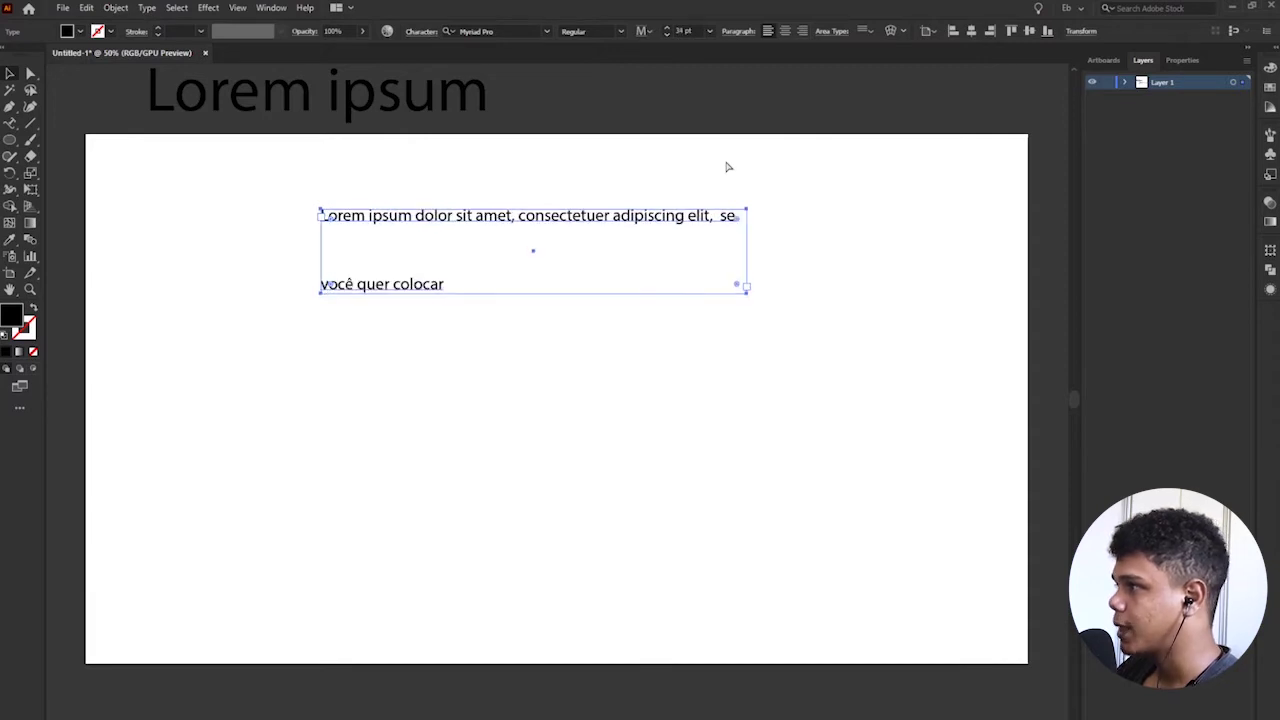
key(ctrl+shift+period)
key(ctrl+shift+period)
key(ctrl+shift+period)
key(ctrl+shift+period)
key(ctrl+shift+period)
key(ctrl+shift+period)
key(ctrl+shift+period)
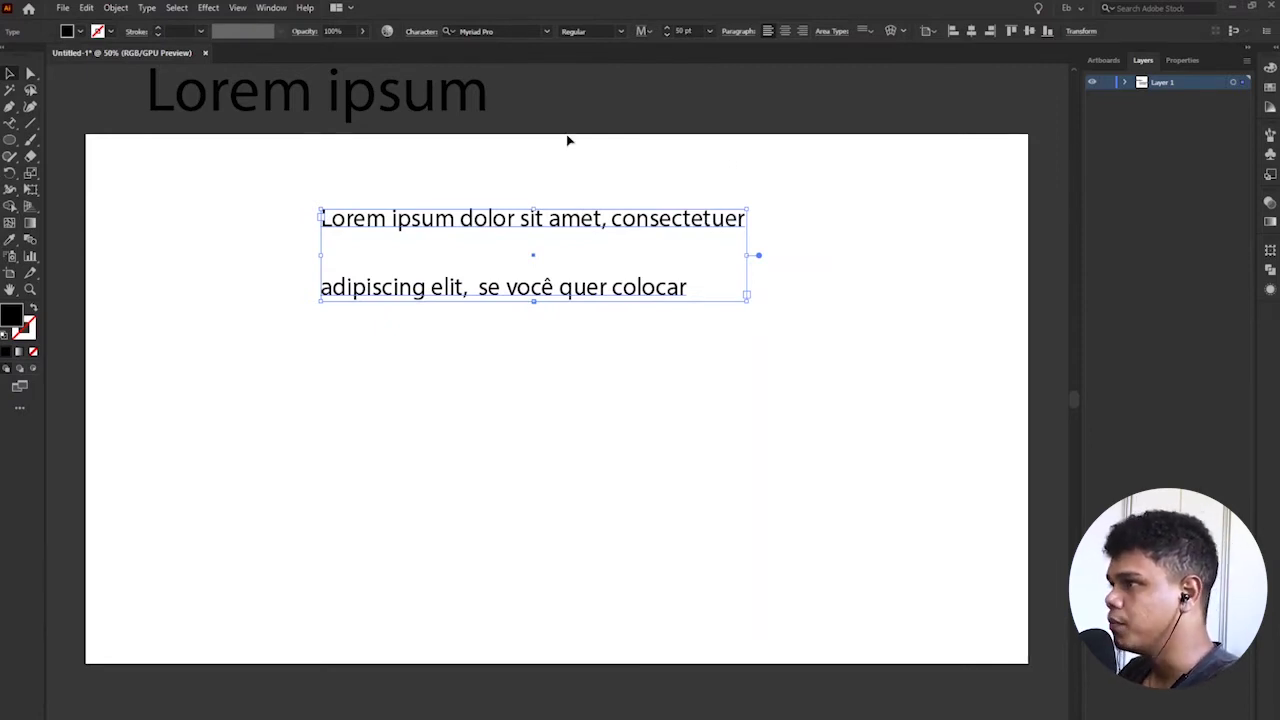
Try x-Height as the paragraph's font height reference, and restore Em Box
click(421, 32)
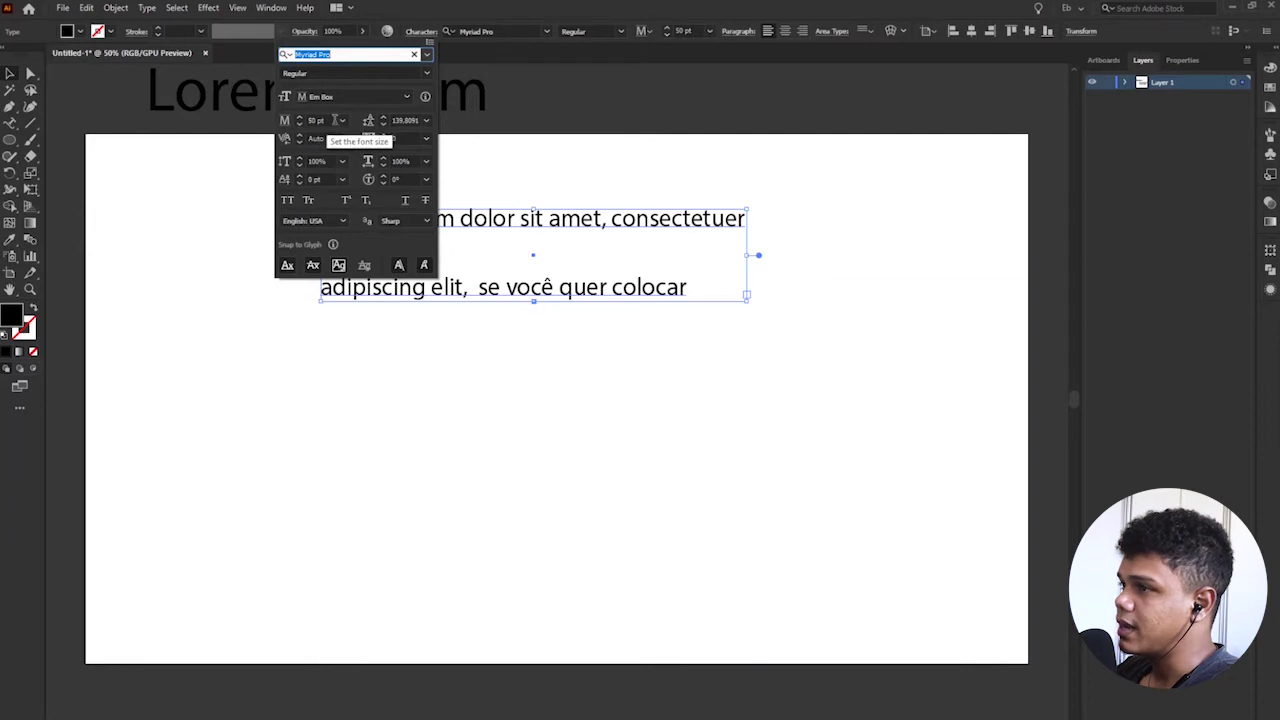
click(363, 97)
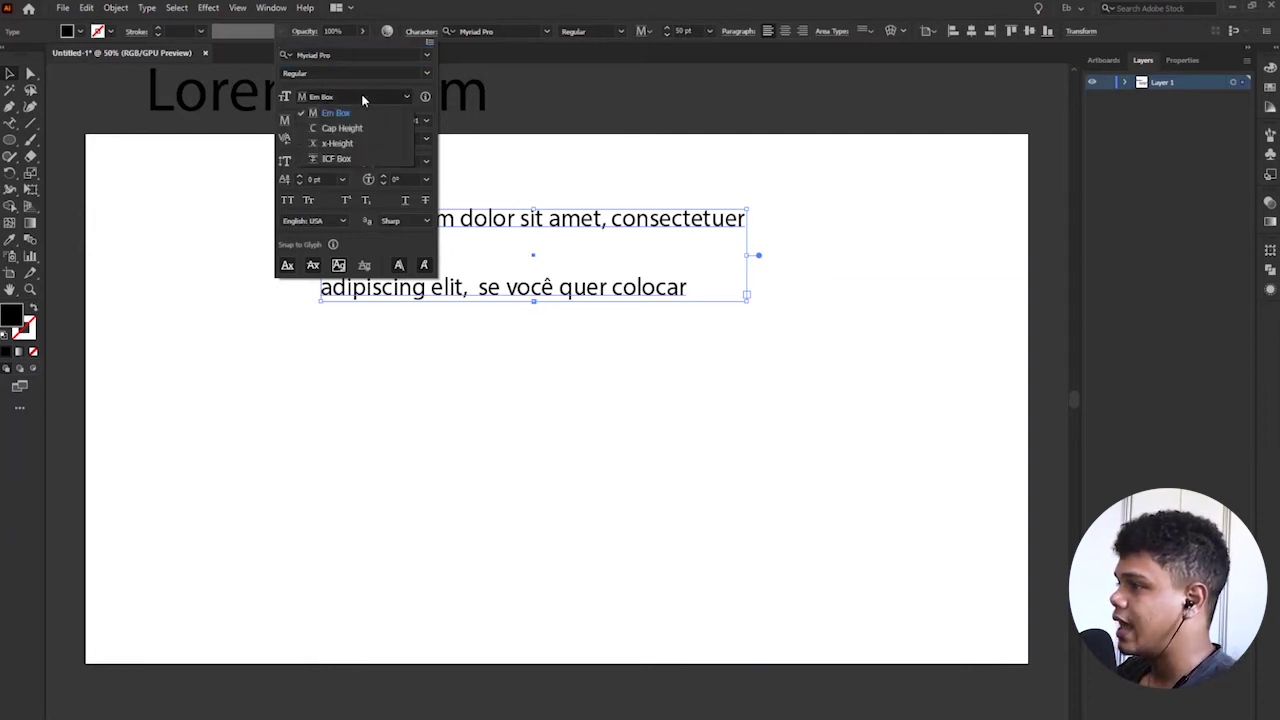
click(338, 144)
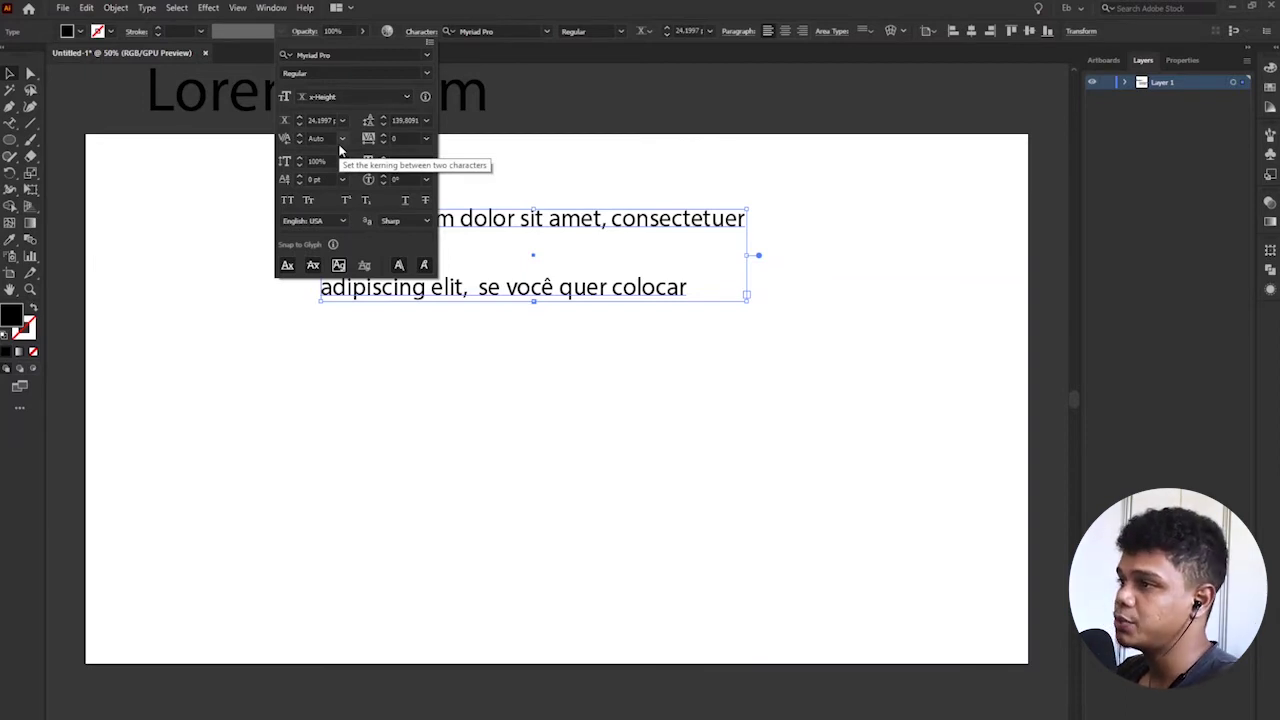
click(340, 97)
click(337, 113)
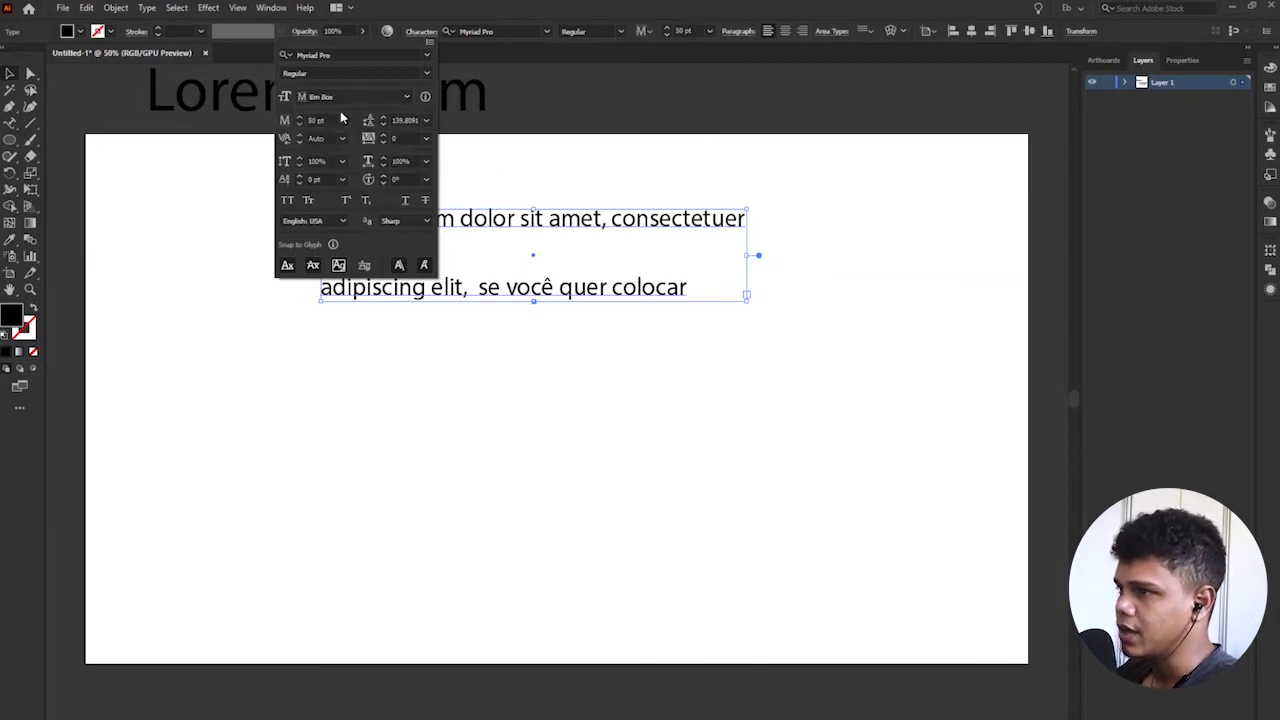
Set the paragraph's leading to 70 pt and check the character settings
click(400, 120)
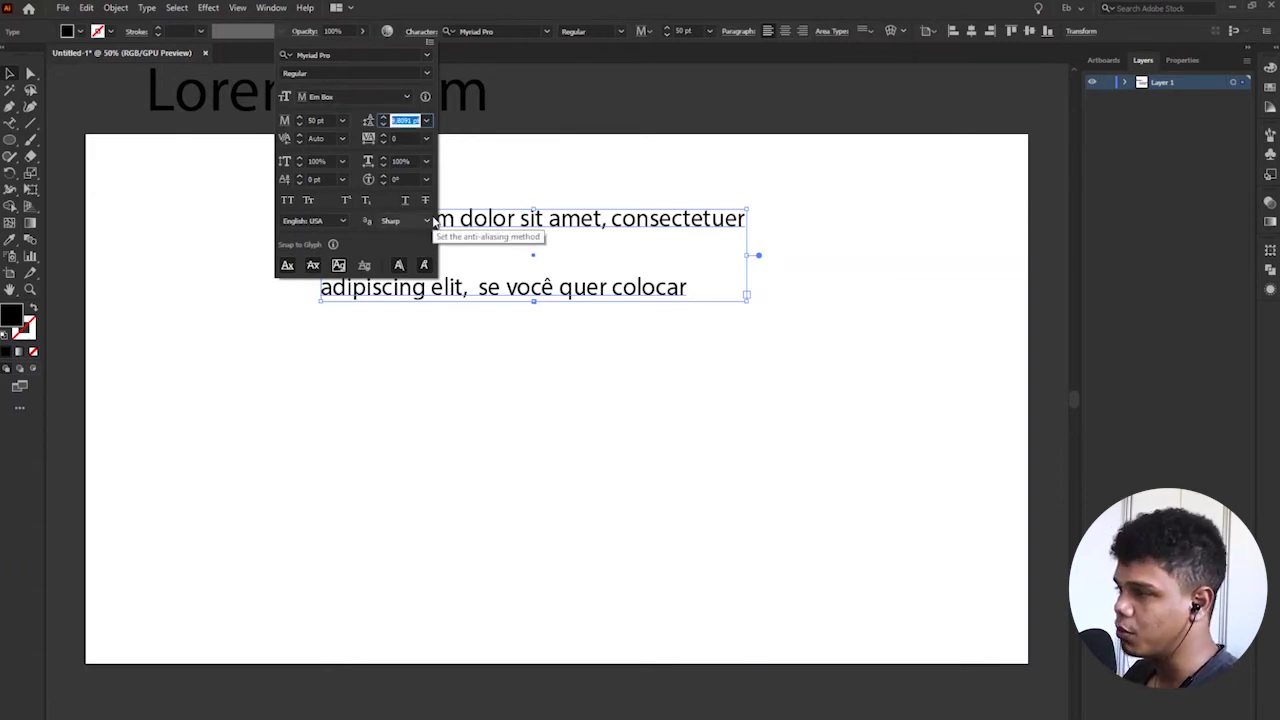
text(70)
key(Return)
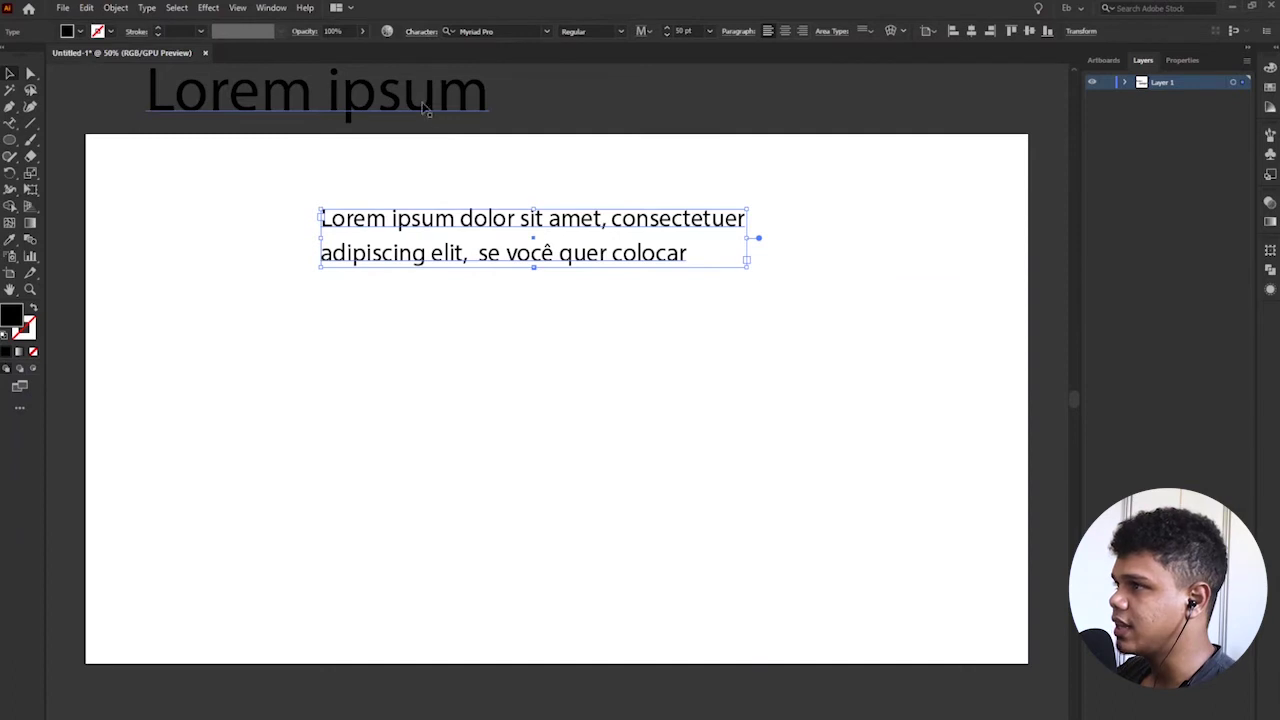
click(419, 31)
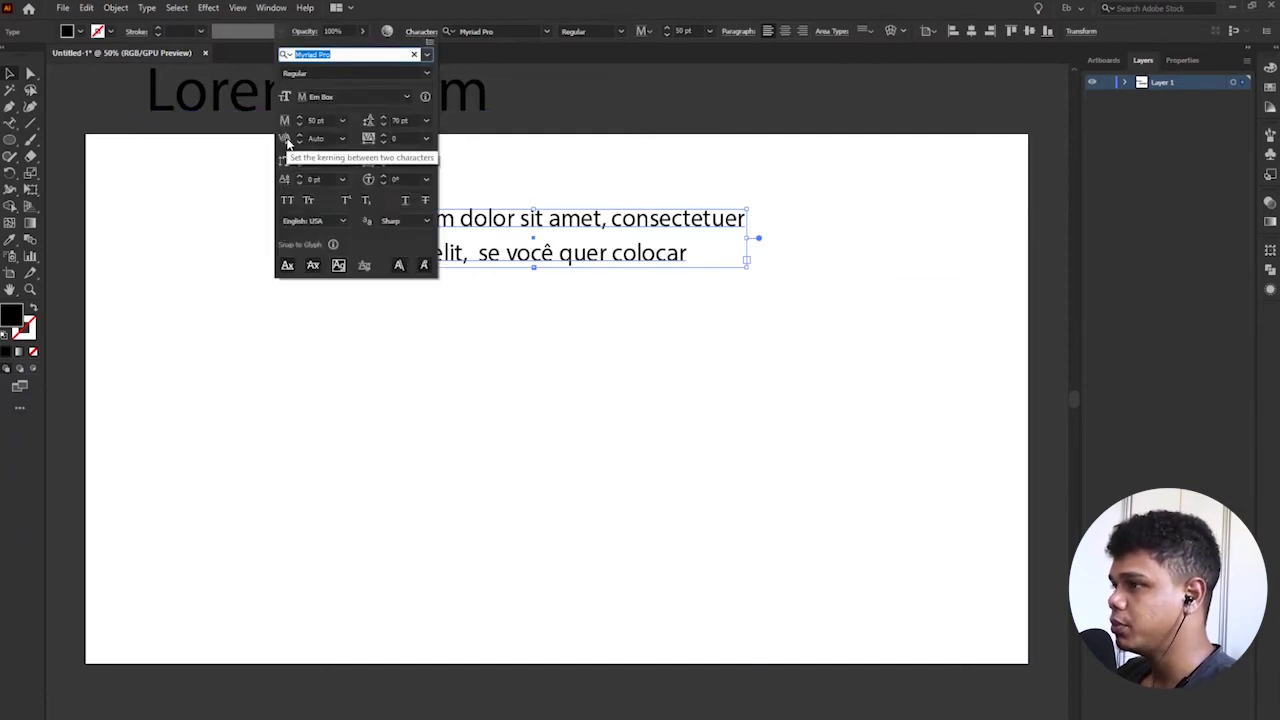
click(547, 177)
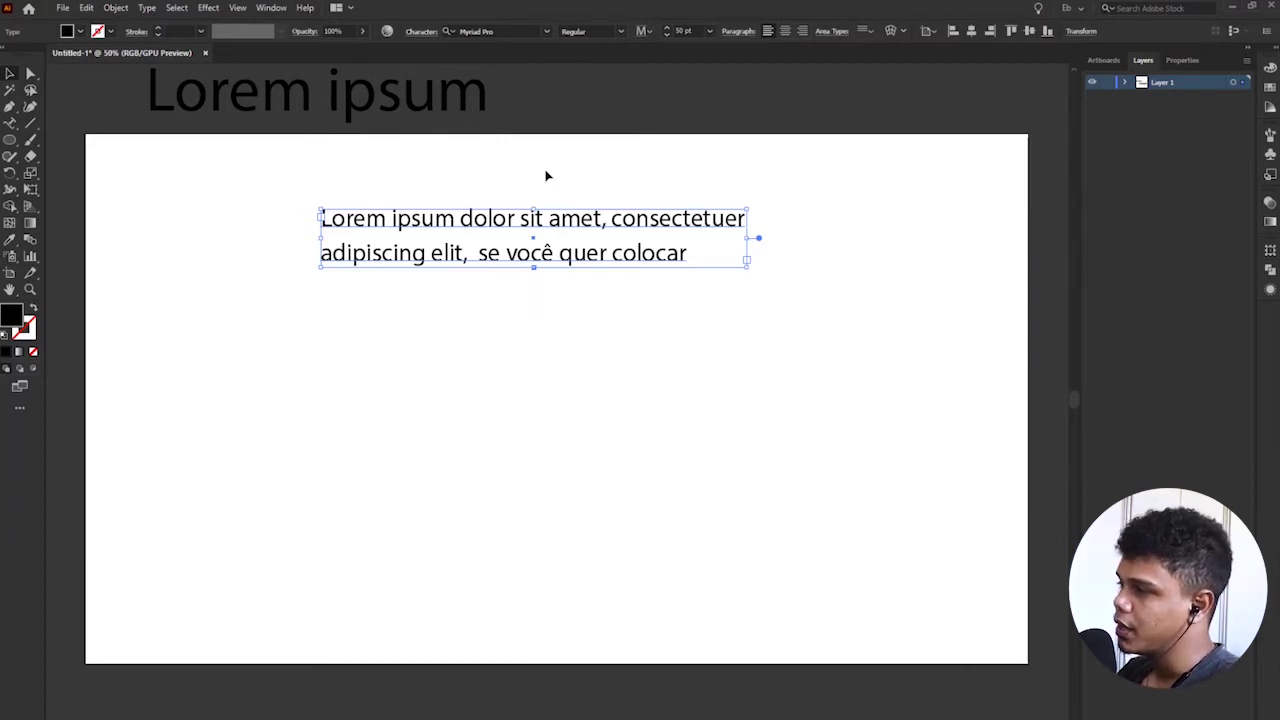
Increase the paragraph's leading slightly, and tighten it back partway
key(alt+Down)
key(alt+Down)
key(alt+Down)
key(alt+Down)
key(alt+Down)
key(alt+Down)
key(alt+Down)
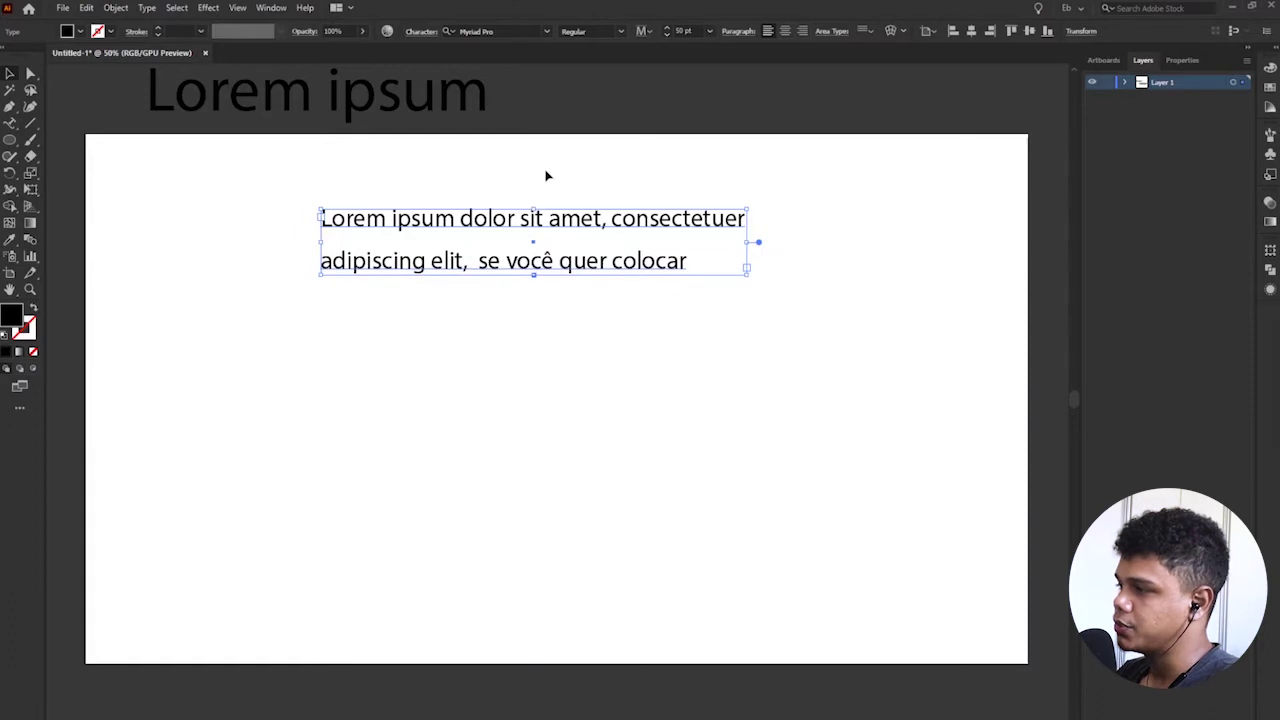
key(alt+Up)
key(alt+Up)
key(alt+Up)
key(alt+Up)
key(alt+Up)
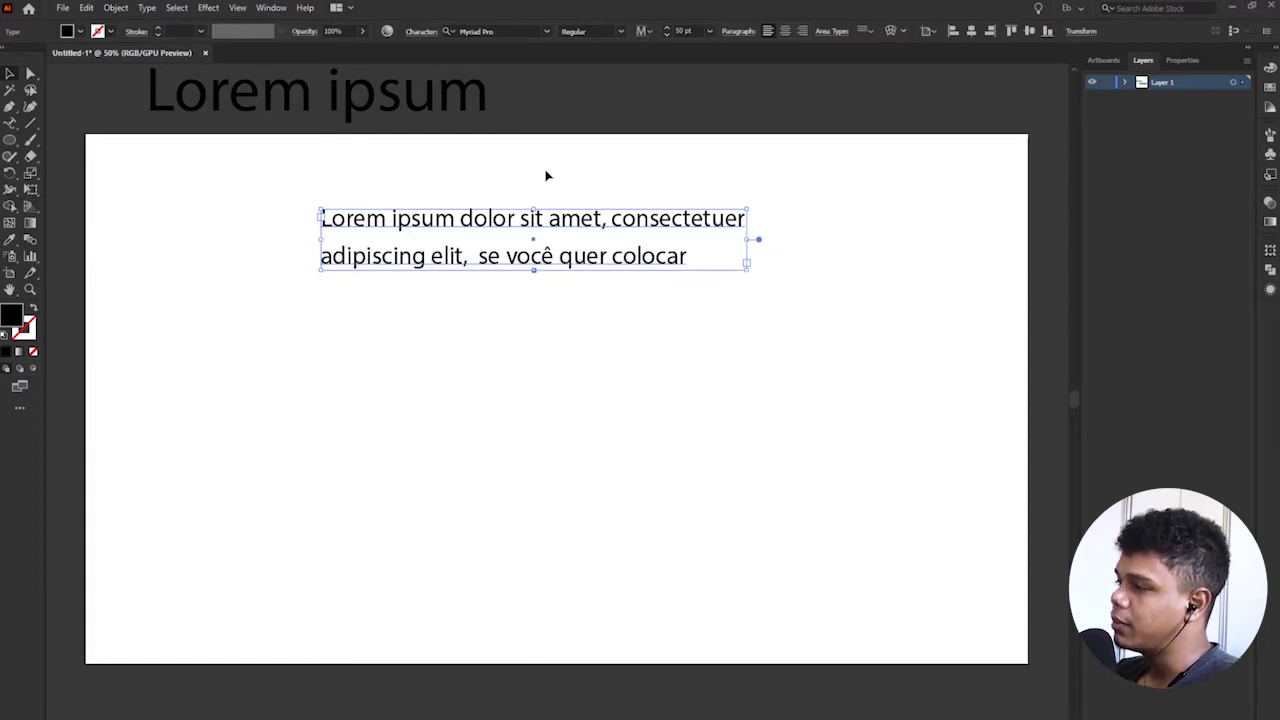
Increase the paragraph's leading until a wide gap separates its two lines
key(alt+Down)
key(alt+Down)
key(alt+Down)
key(alt+Down)
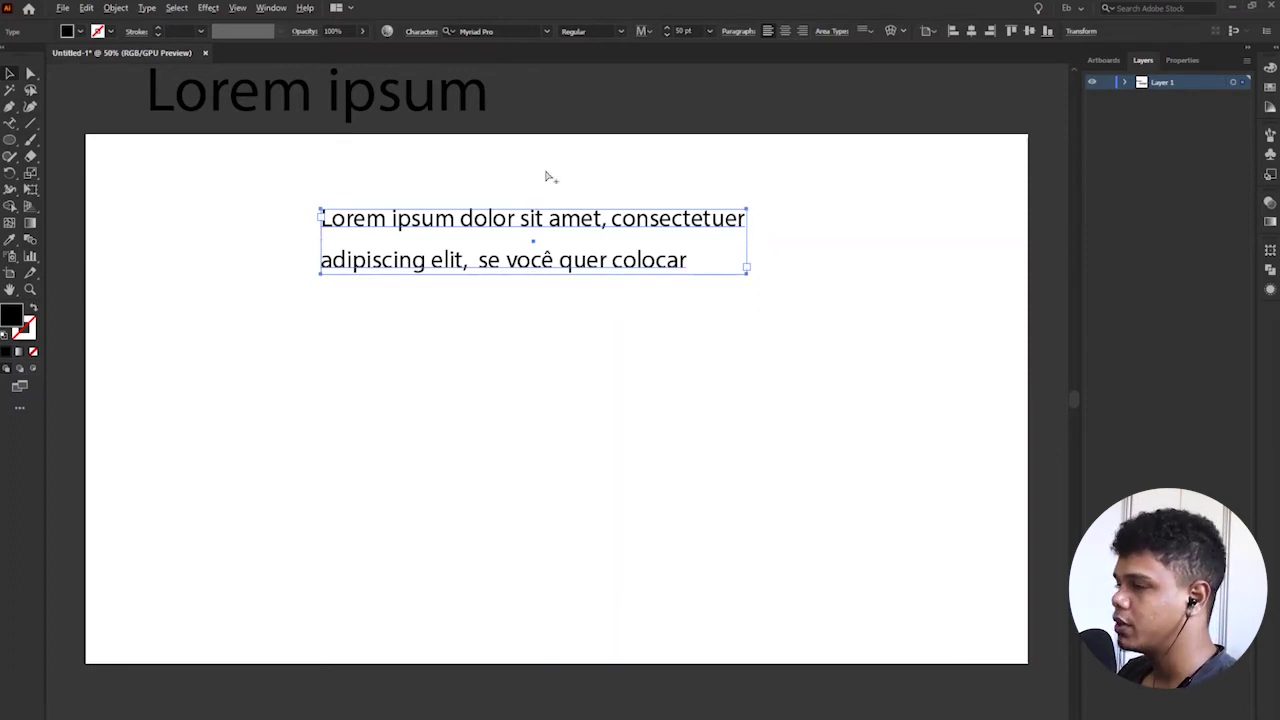
key(alt+Down)
key(alt+Down)
key(alt+Down)
key(alt+Down)
key(alt+Down)
key(alt+Down)
key(alt+Down)
key(alt+Down)
key(alt+Down)
key(alt+Down)
key(alt+Down)
key(alt+Down)
key(alt+Down)
key(alt+Down)
key(alt+Down)
key(alt+Down)
key(alt+Down)
key(alt+Down)
key(alt+Down)
key(alt+Down)
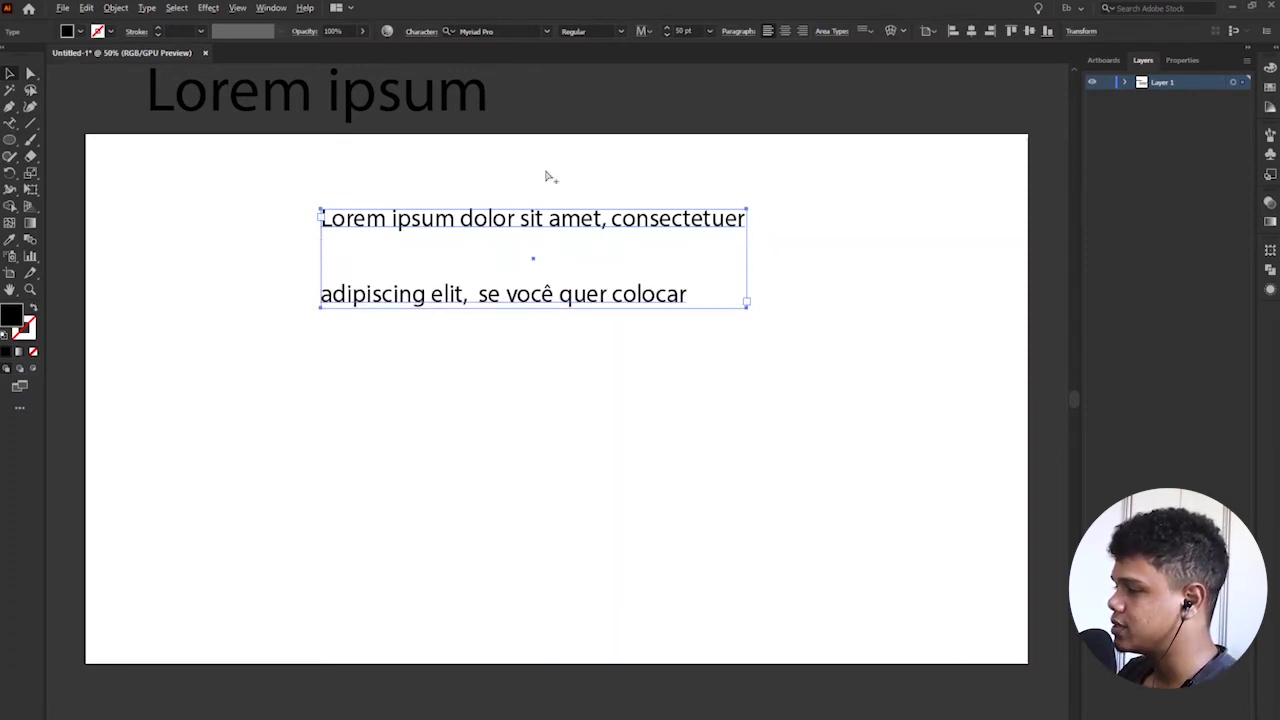
Reduce the paragraph's leading to 114 pt
key(alt+Up)
key(alt+Up)
key(alt+Up)
key(alt+Up)
key(alt+Up)
key(alt+Up)
key(alt+Up)
key(alt+Up)
key(alt+Up)
key(alt+Up)
key(alt+Up)
key(alt+Up)
key(alt+Up)
key(alt+Up)
key(alt+Up)
key(alt+Up)
key(alt+Up)
key(alt+Up)
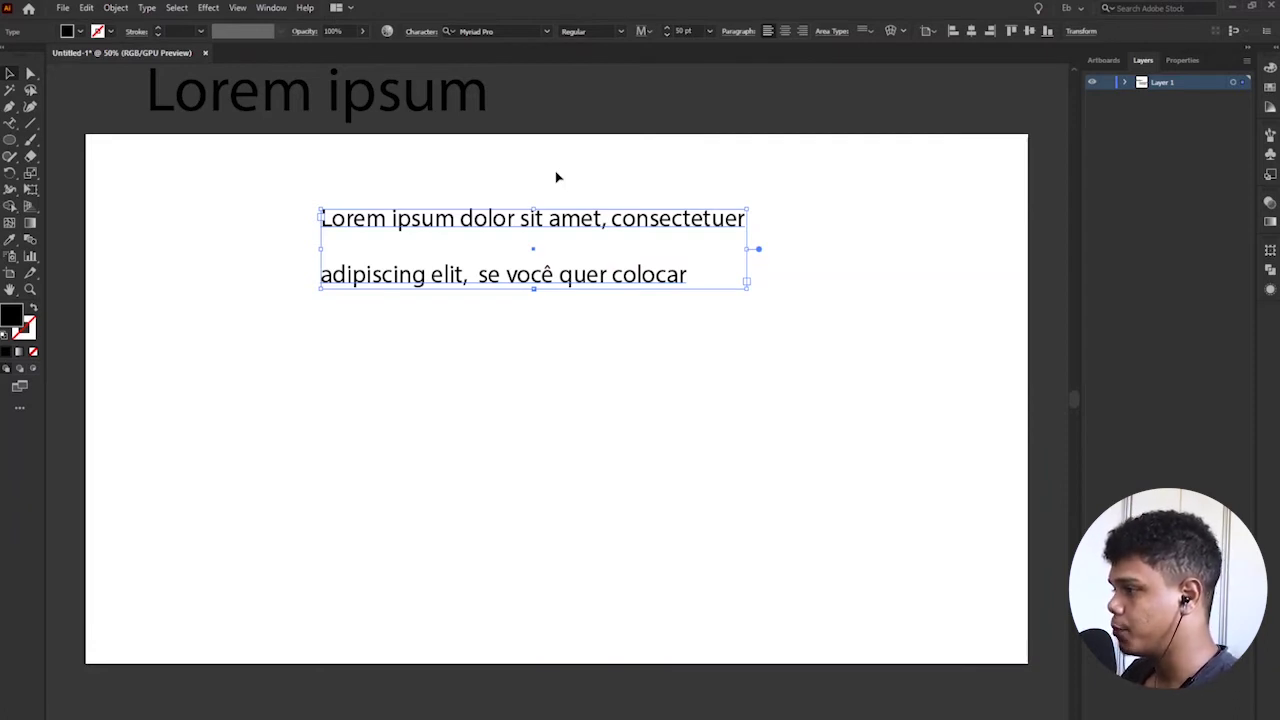
Widen the paragraph's tracking, and narrow it again
key(alt+Right)
key(alt+Right)
key(alt+Right)
key(alt+Right)
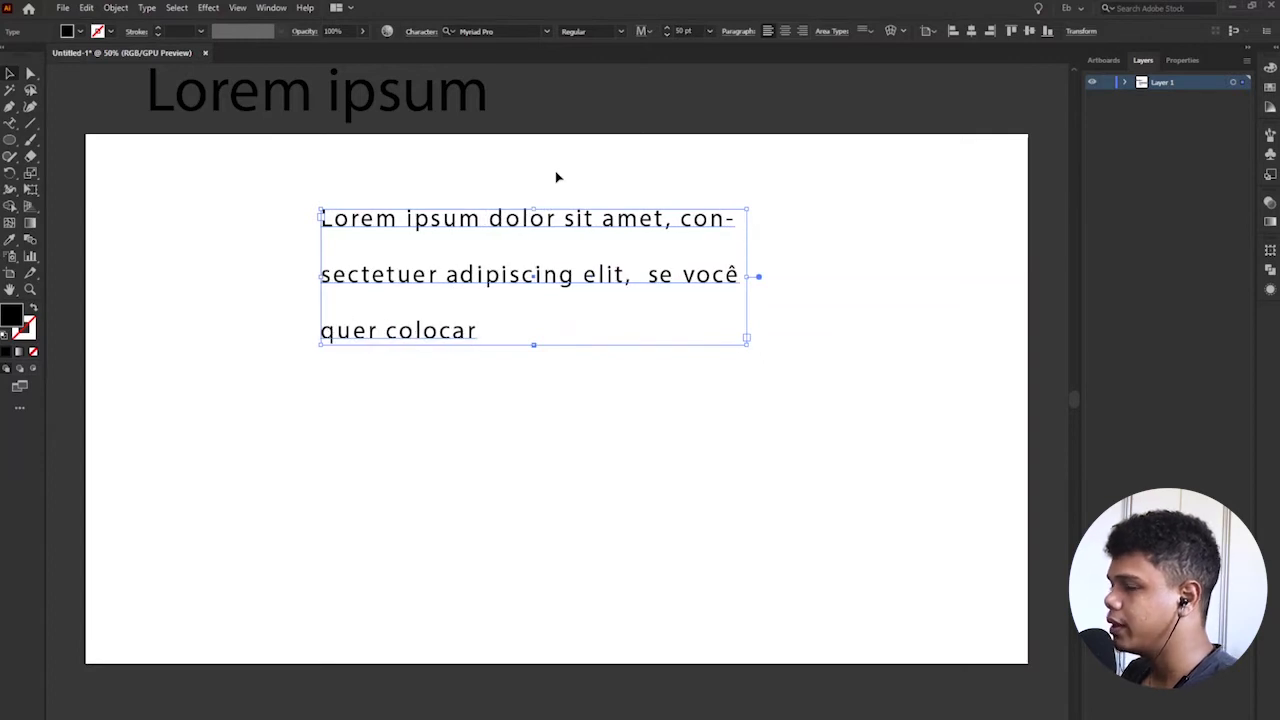
key(alt+Left)
key(alt+Left)
key(alt+Left)
key(alt+Left)
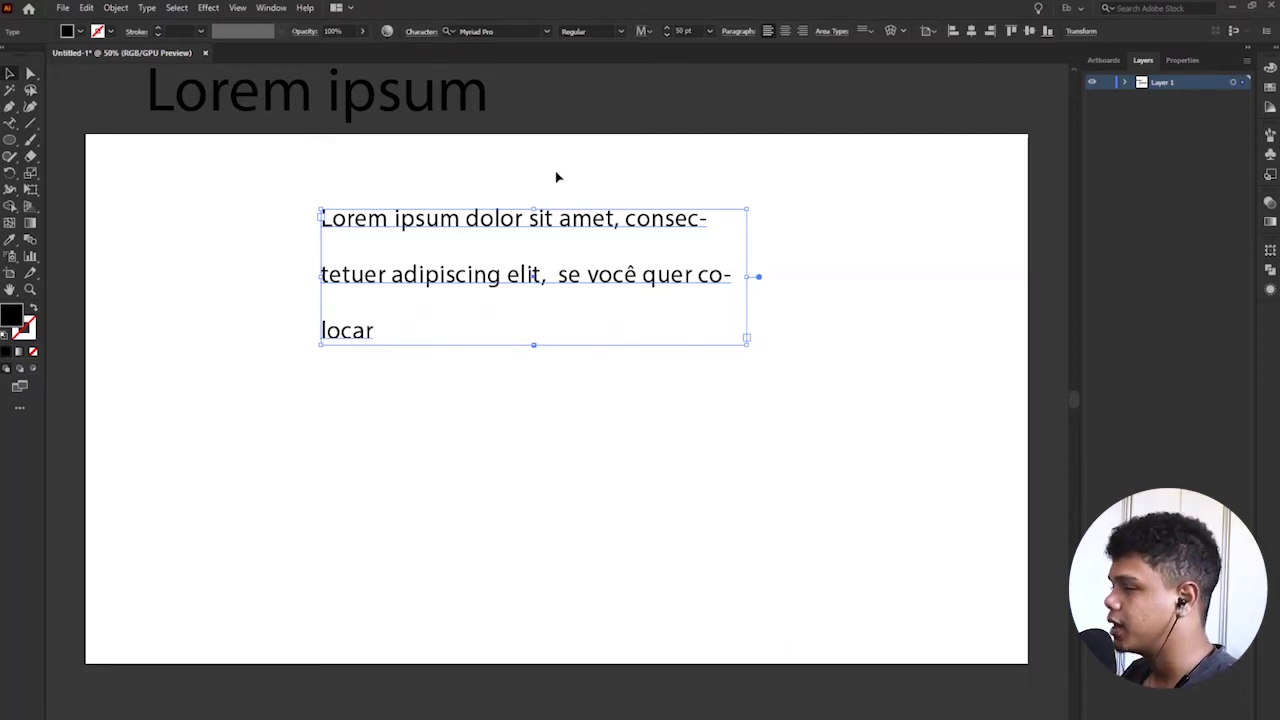
Widen the paragraph's tracking to 320
key(alt+Right)
key(alt+Right)
key(alt+Right)
key(alt+Right)
key(alt+Right)
key(alt+Right)
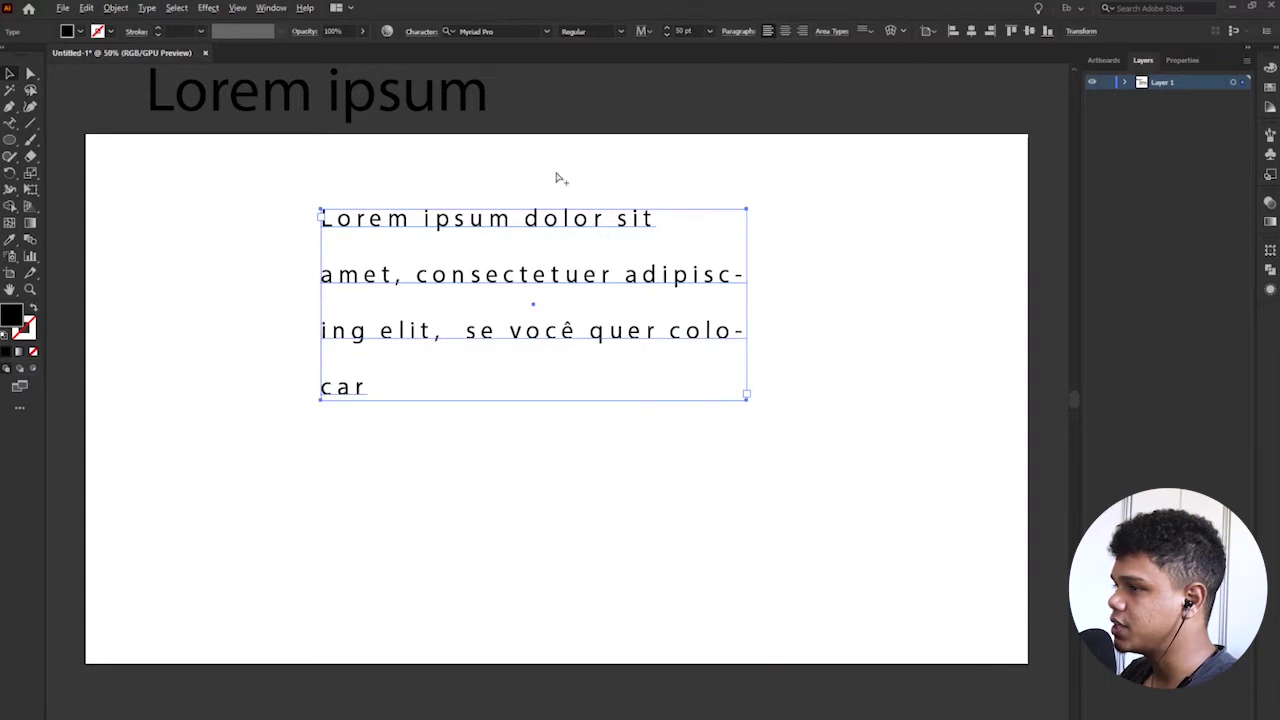
Reset the paragraph's tracking to 0 and display the floating Character settings
click(421, 31)
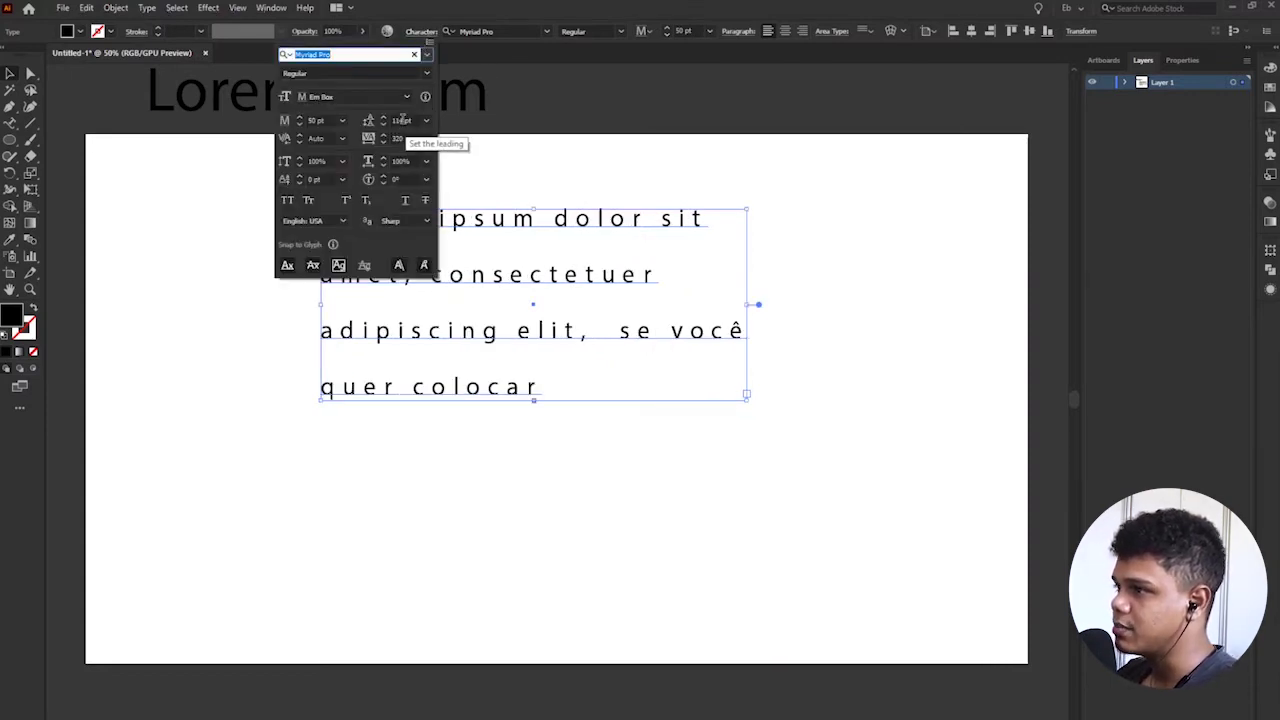
click(400, 138)
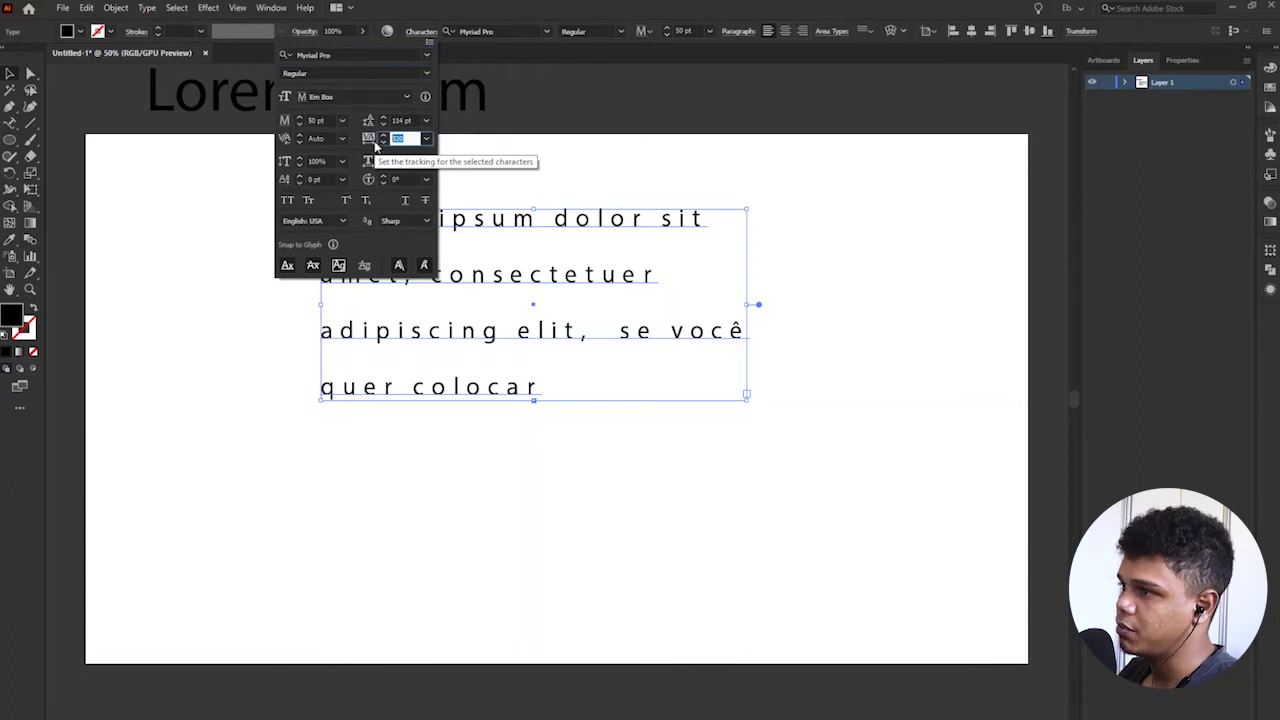
text(0)
key(Return)
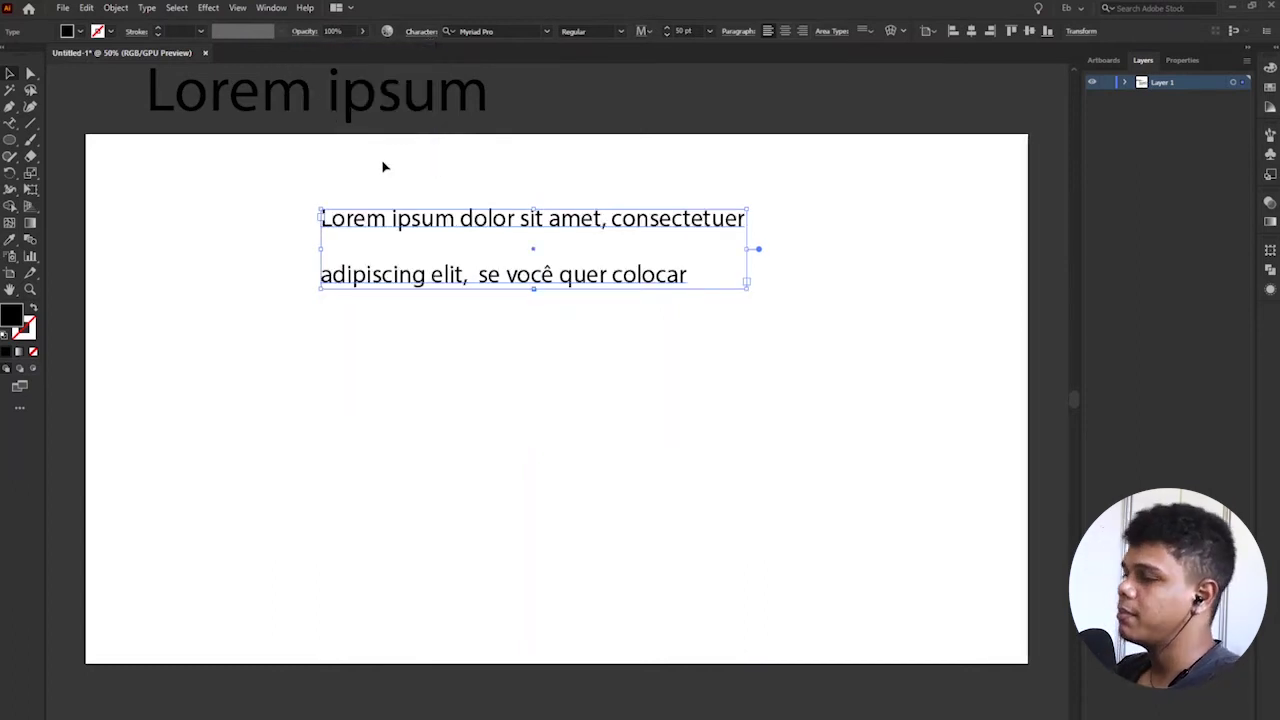
key(ctrl+t)
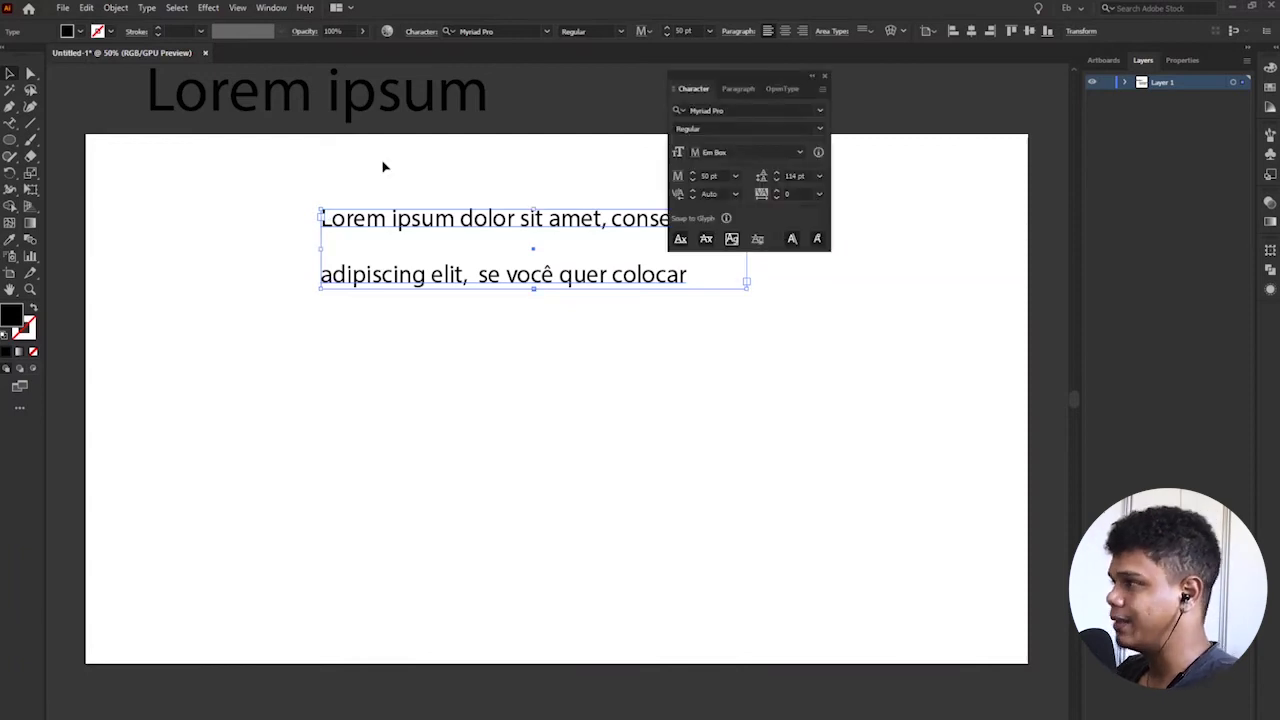
Close the floating Character settings and display them again
click(823, 76)
click(233, 9)
mouse_move(272, 8)
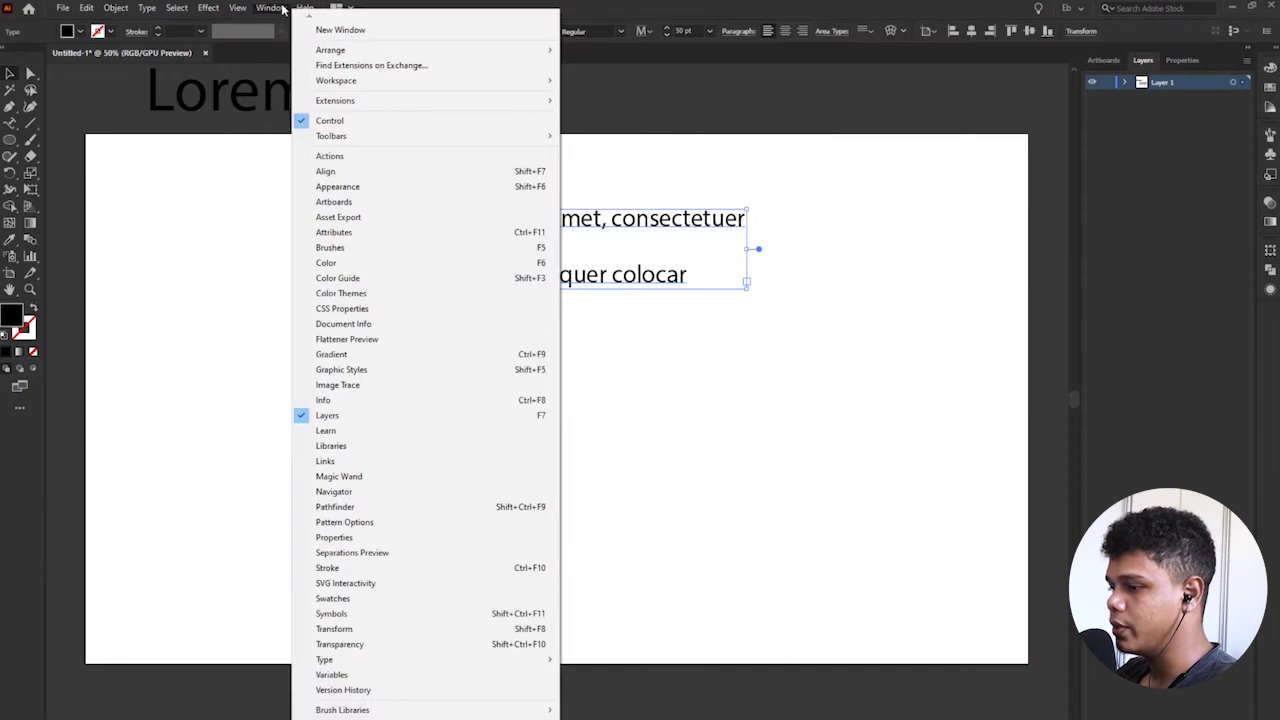
mouse_move(401, 659)
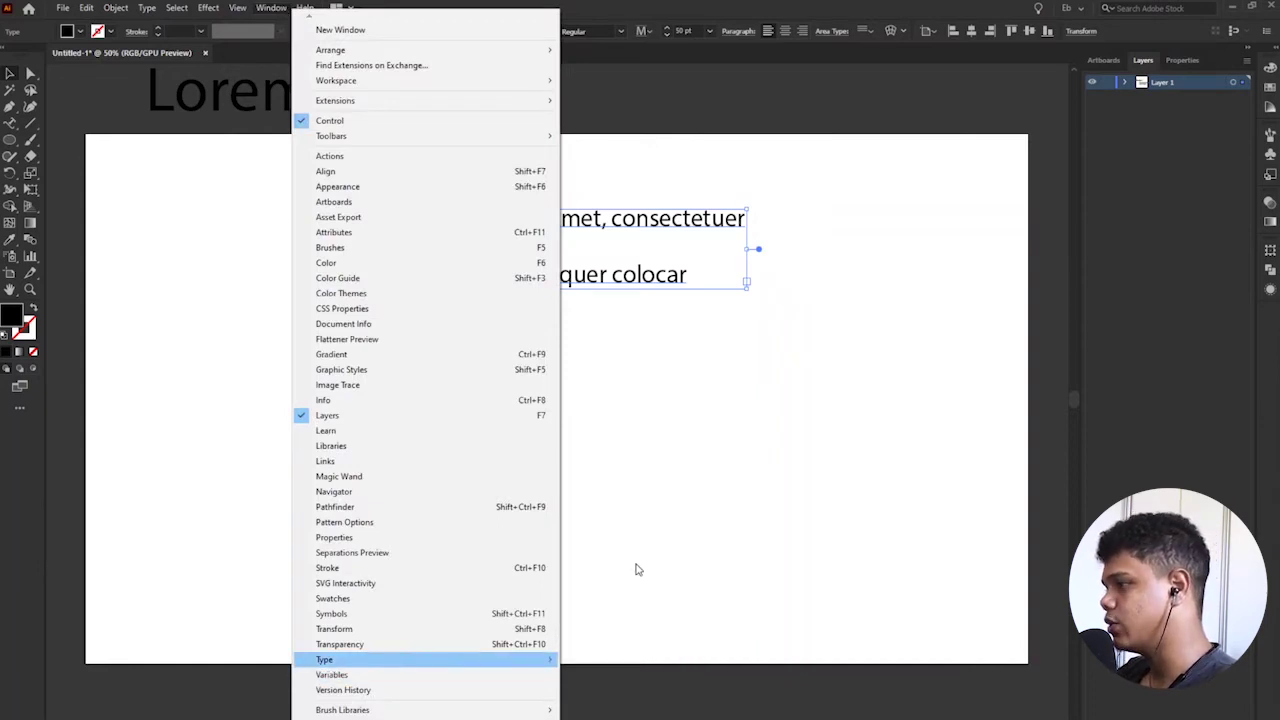
click(638, 568)
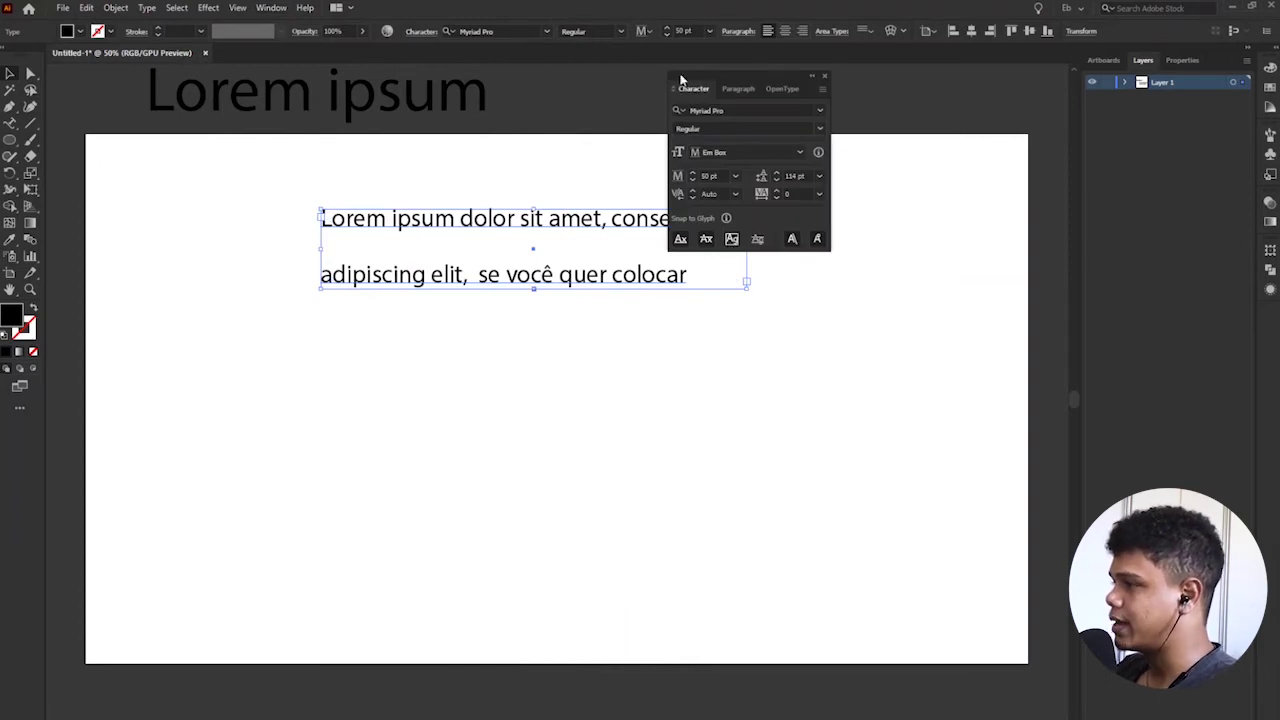
Expand the floating Character settings to show the full set of character options
click(410, 31)
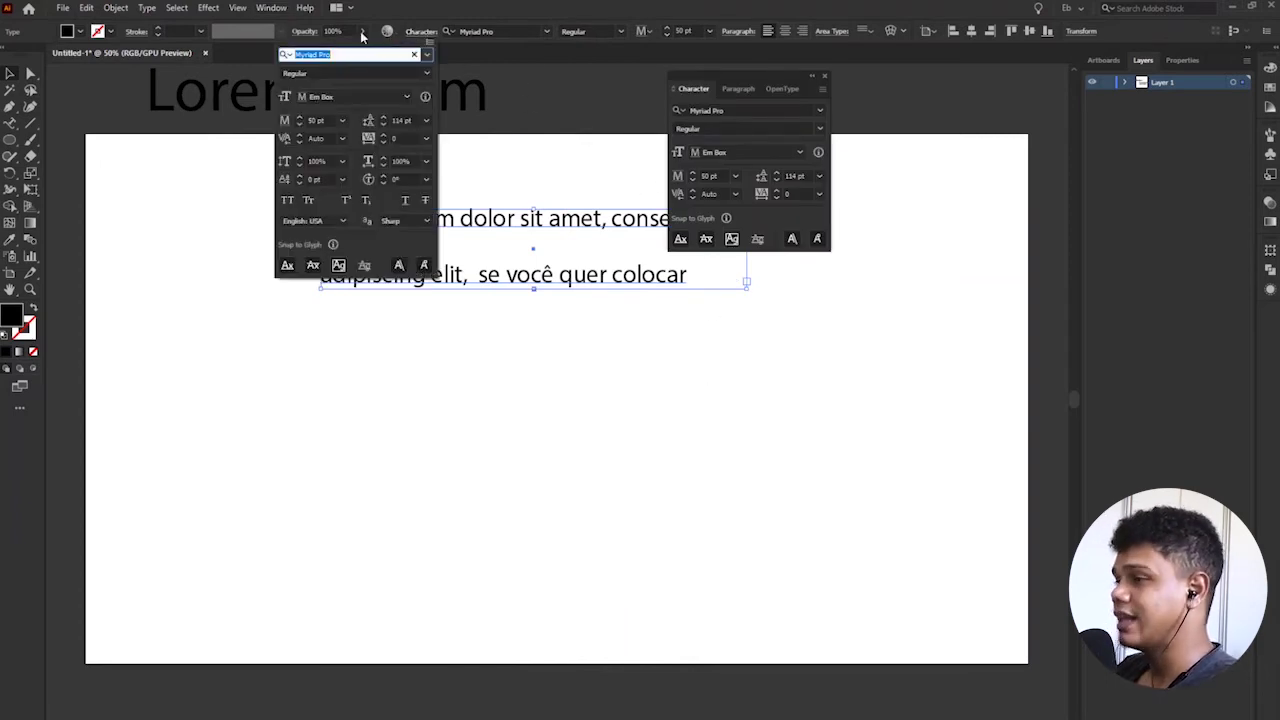
click(823, 91)
click(820, 92)
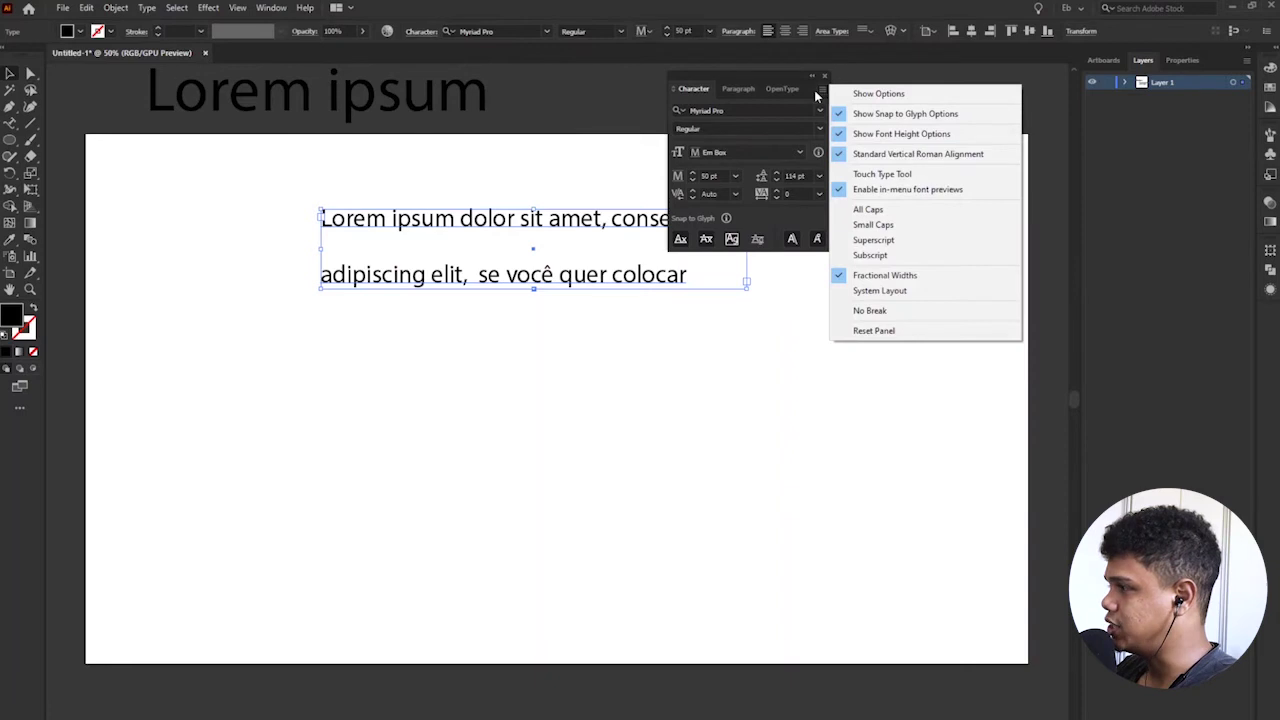
click(908, 94)
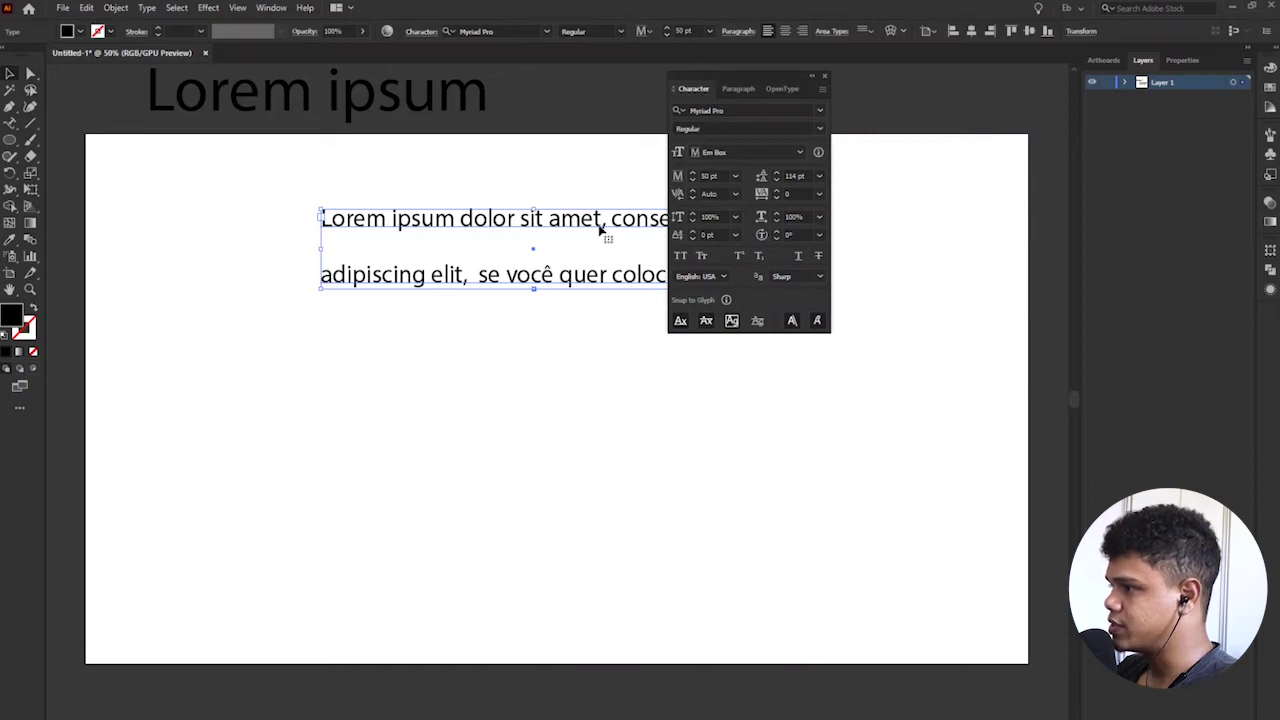
Move the paragraph down and place the "Lorem ipsum" heading above it on the artboard, scaled down to about 81 pt
drag(600, 229, 492, 408)
drag(368, 110, 429, 333)
drag(551, 313, 428, 318)
drag(352, 326, 360, 350)
Try retyping the "Lorem ipsum" heading as "LOREM" in capital letters
double_click(360, 350)
key(ctrl+a)
text(LOREM)
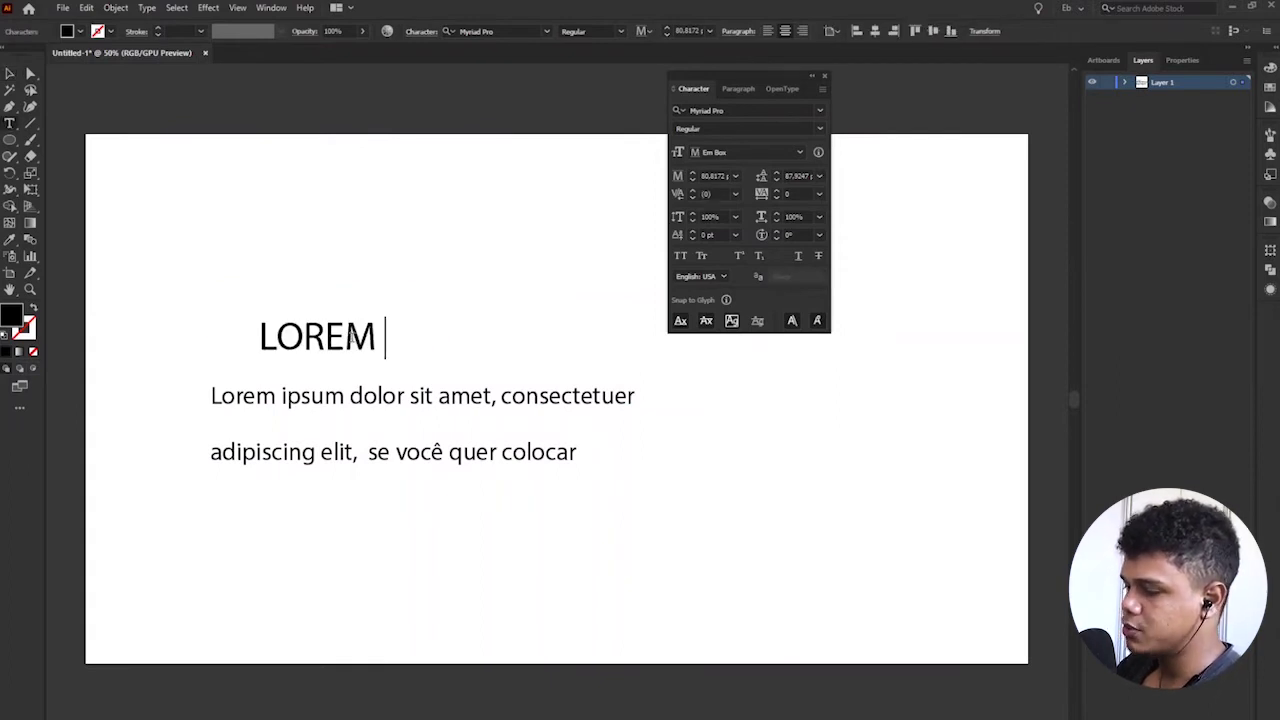
key(ctrl+z)
key(Escape)
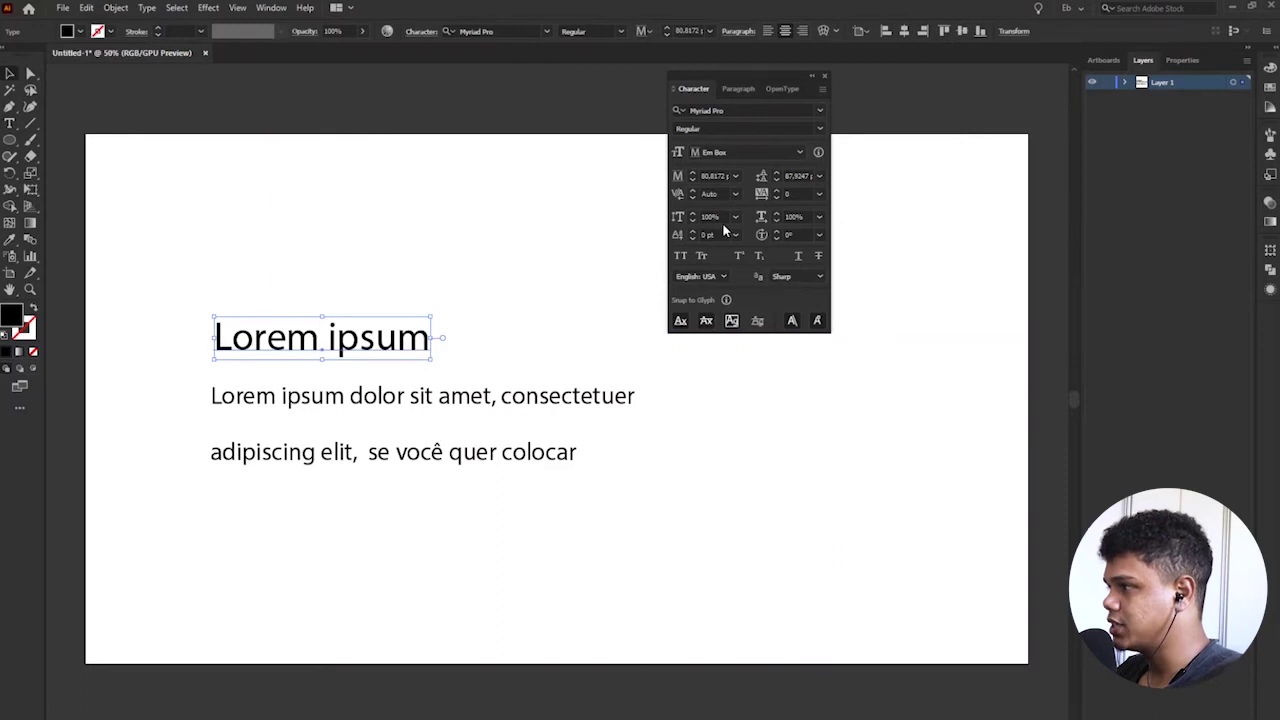
Apply All Caps to the "Lorem ipsum" heading, nudge the heading, and turn All Caps off again
click(822, 89)
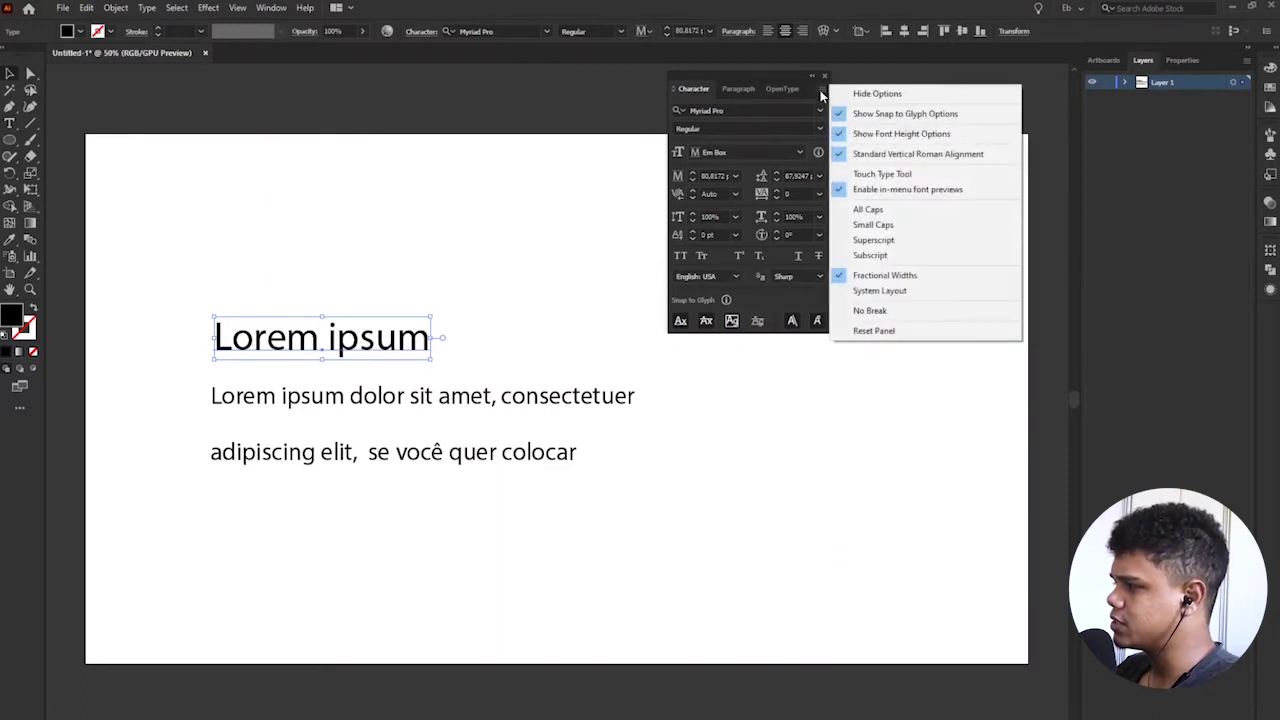
click(886, 212)
drag(387, 337, 399, 338)
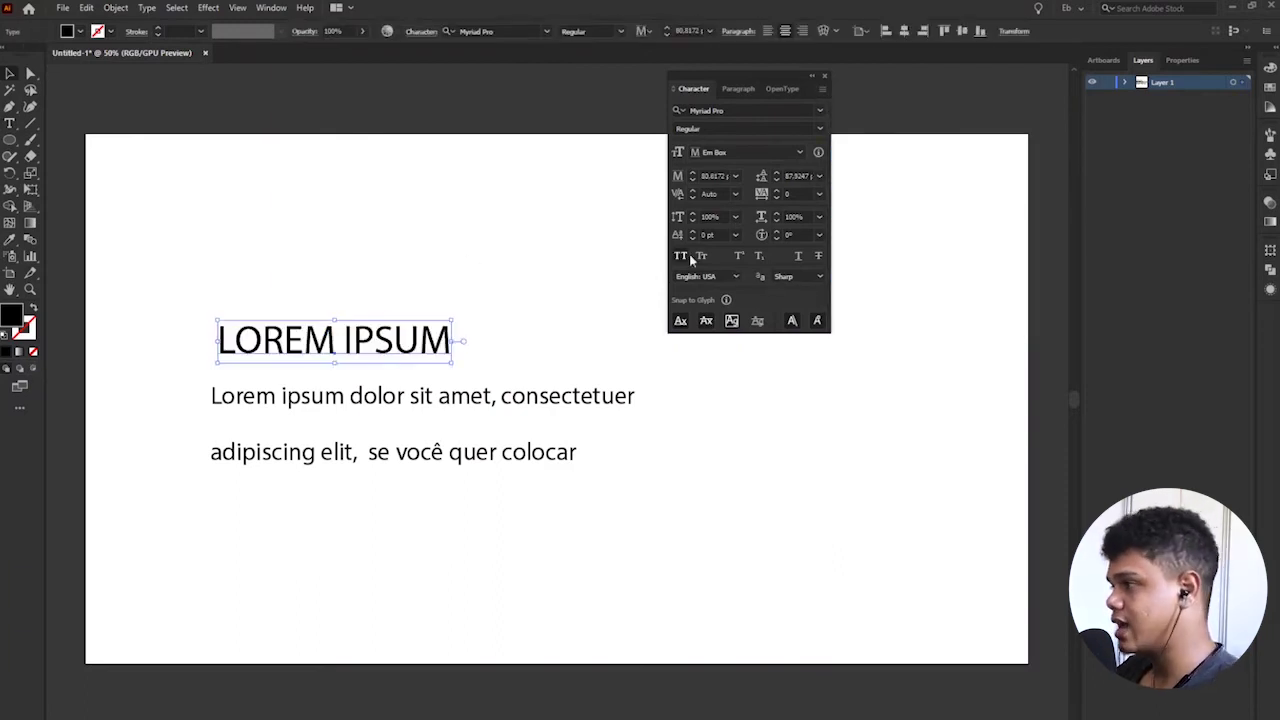
click(822, 89)
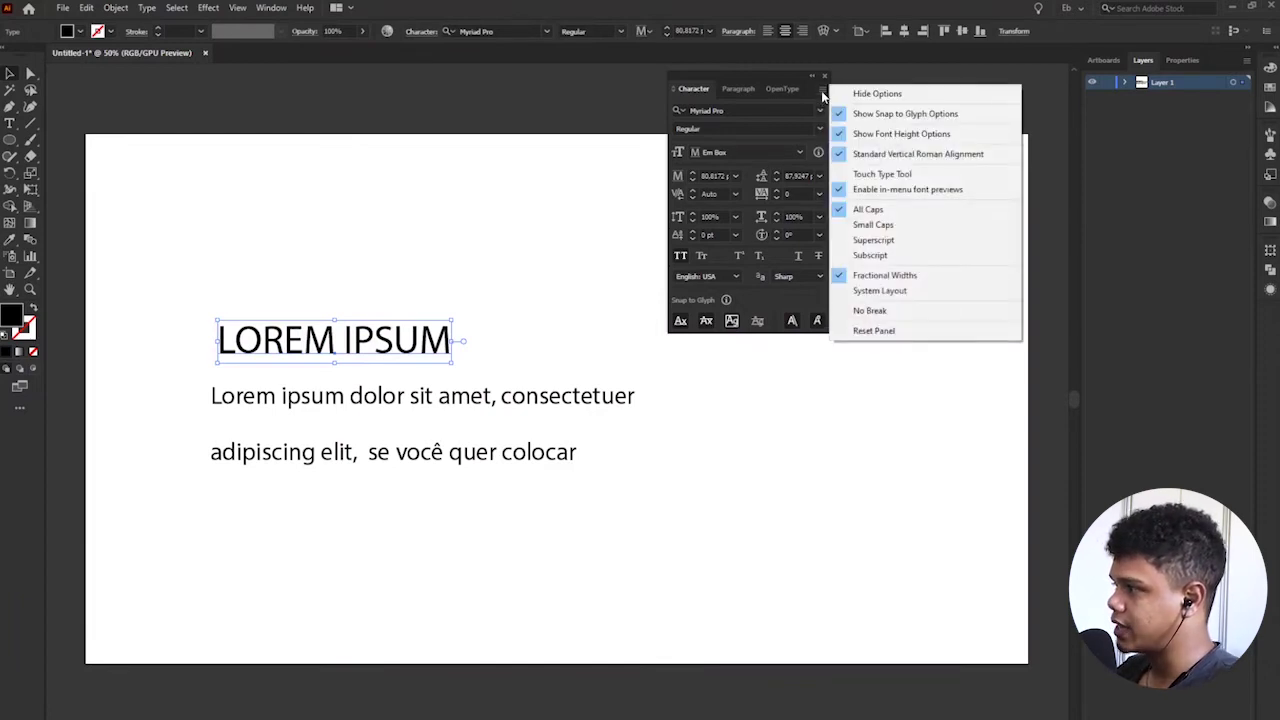
click(880, 208)
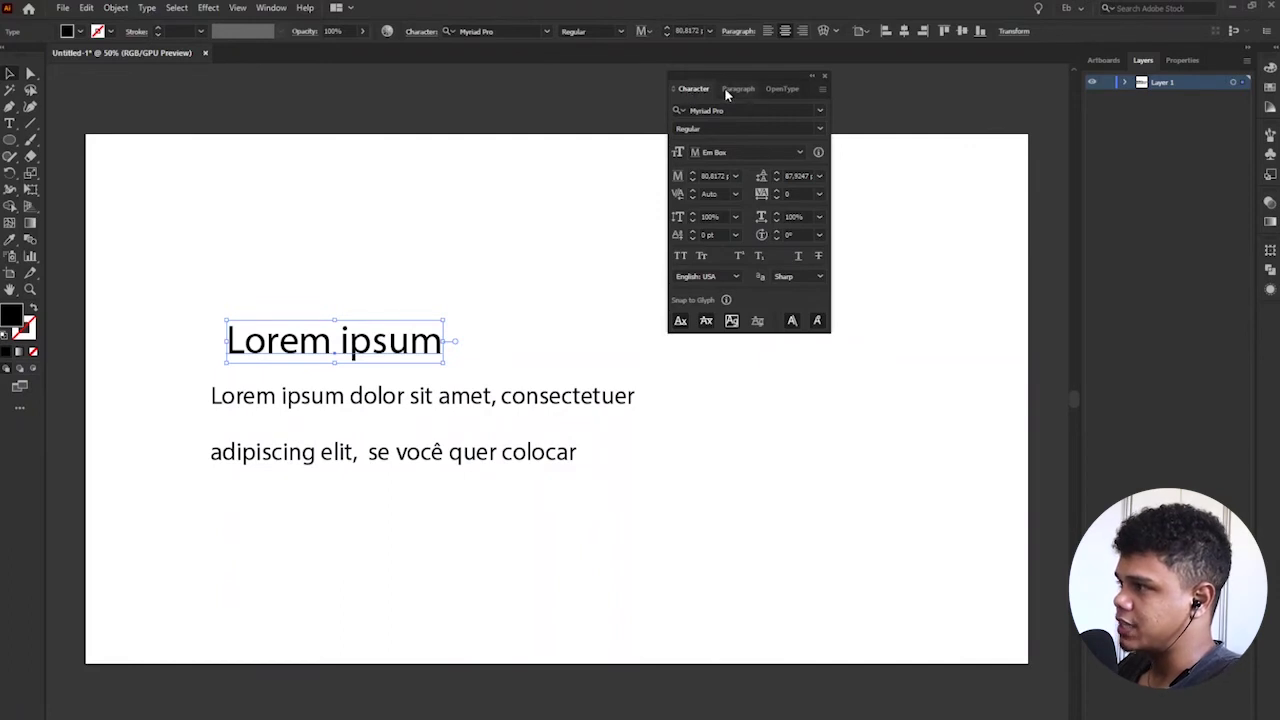
Switch the floating type settings from Character to Paragraph
click(735, 89)
click(706, 89)
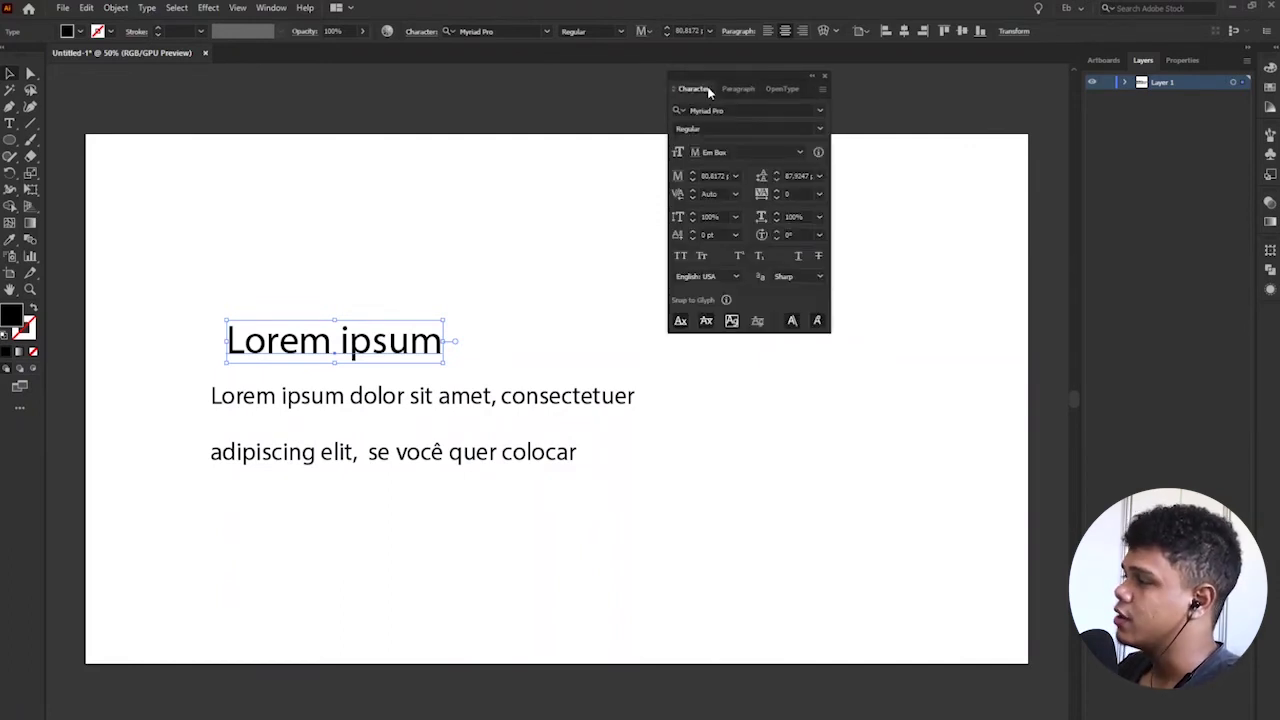
click(735, 89)
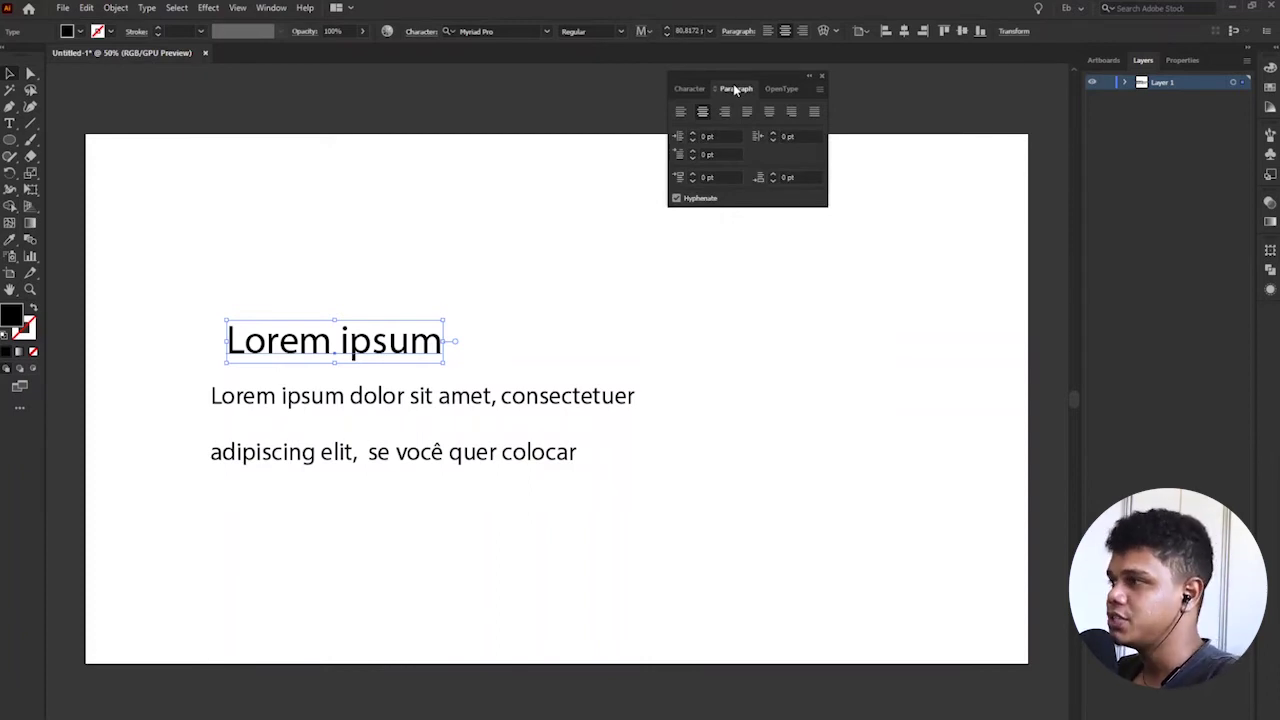
Reposition the heading and the paragraph so the heading sits above the paragraph with their left edges lined up
click(407, 264)
drag(385, 335, 404, 235)
drag(447, 435, 499, 362)
drag(424, 247, 432, 275)
click(540, 197)
click(530, 326)
drag(530, 326, 528, 418)
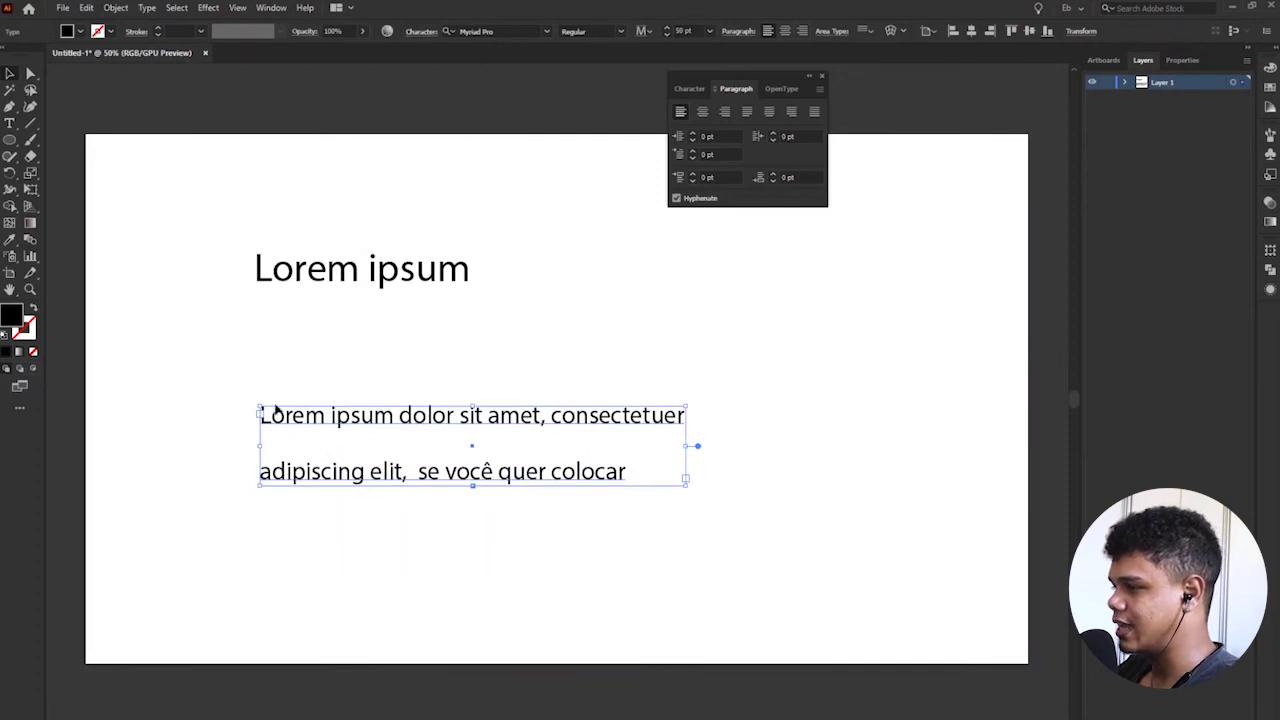
drag(383, 277, 427, 322)
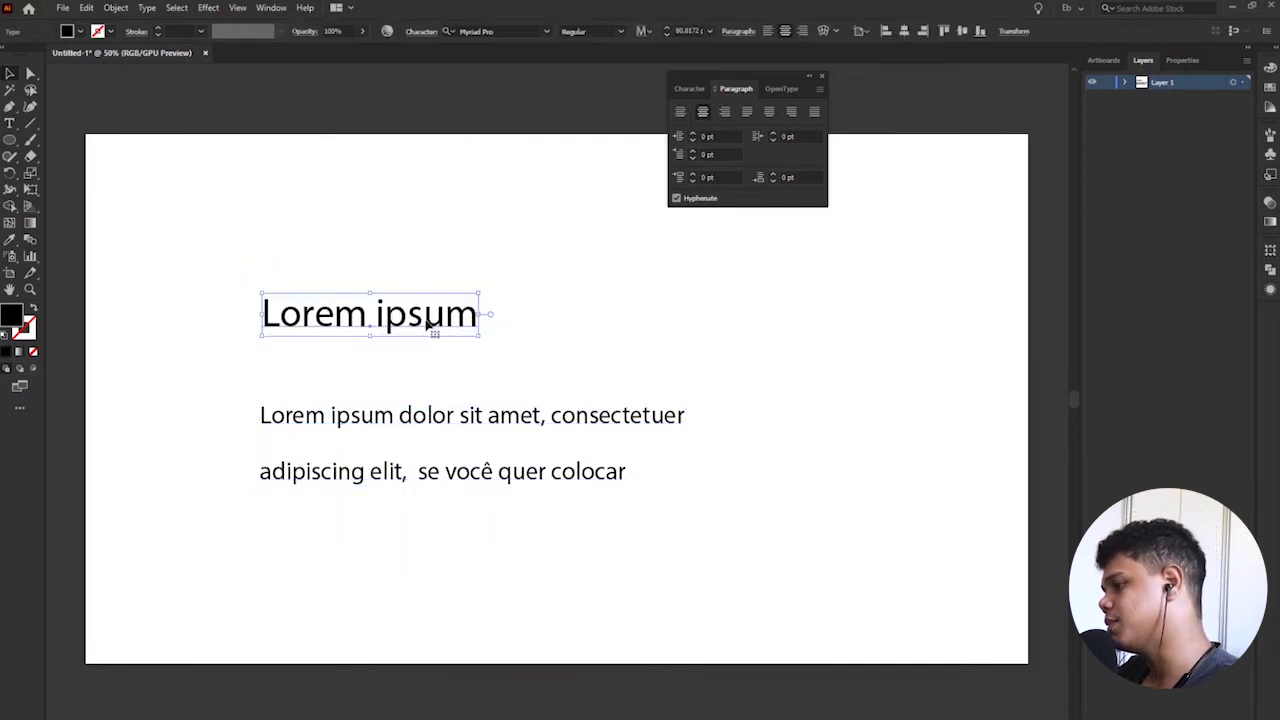
Convert the two-line paragraph from area type to point type and stretch its text by the bounding box
click(549, 418)
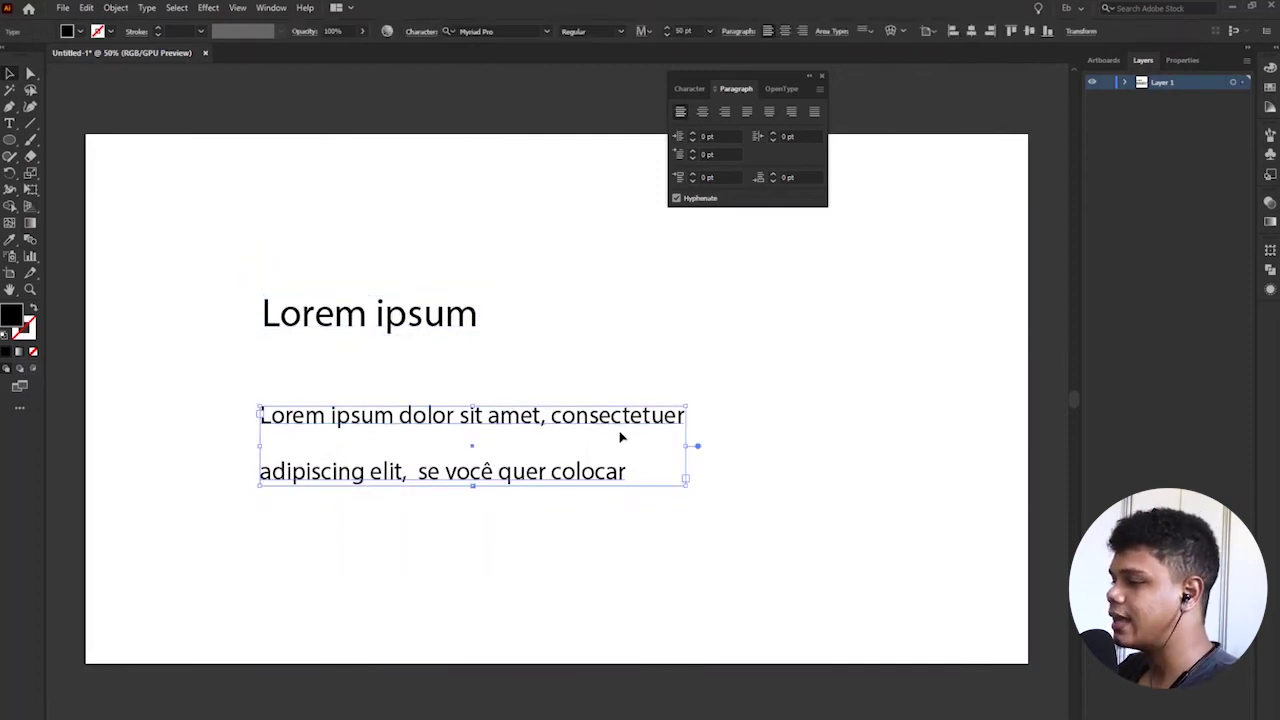
double_click(698, 447)
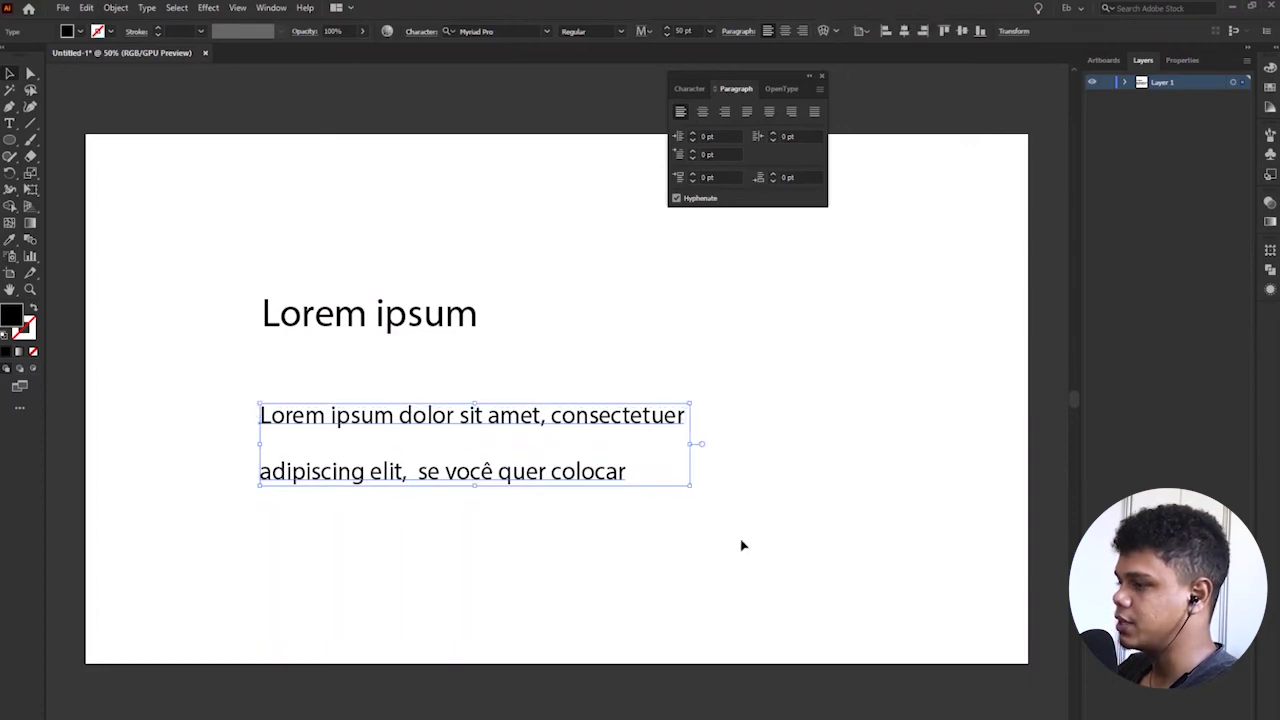
drag(691, 486, 972, 602)
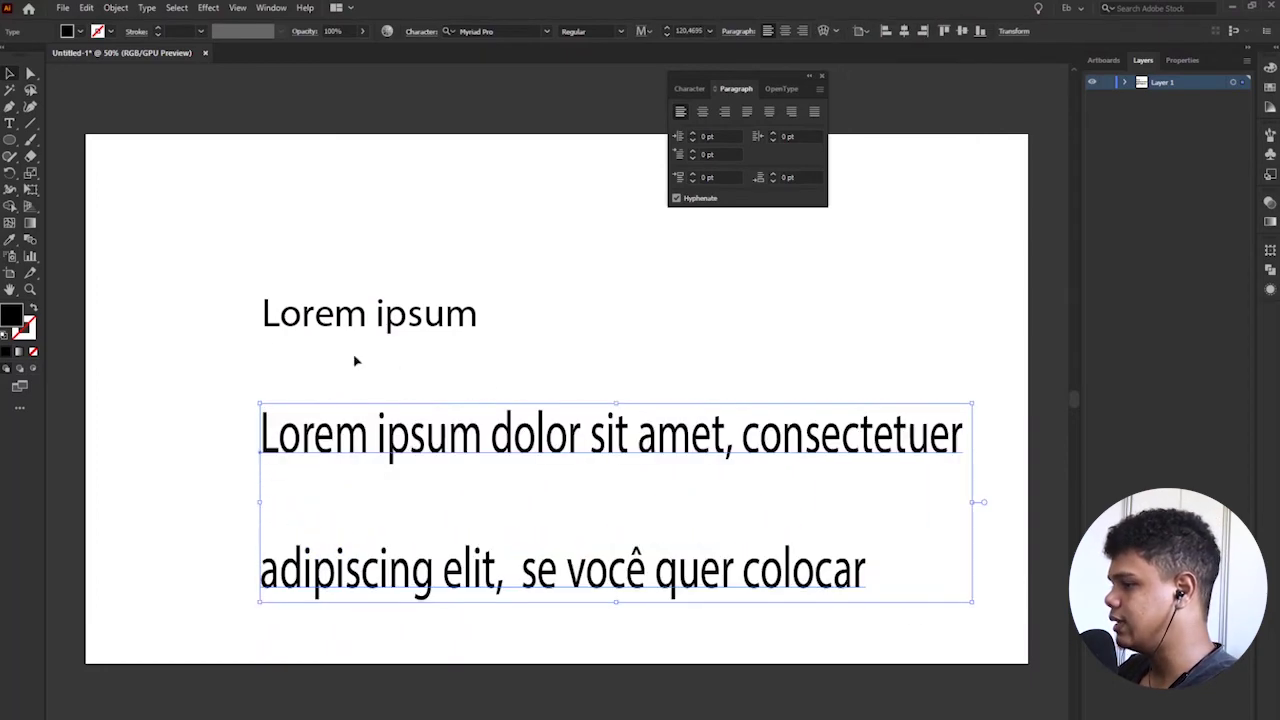
Undo the paragraph's stretching and convert it back to area type
click(272, 538)
key(ctrl+z)
click(434, 310)
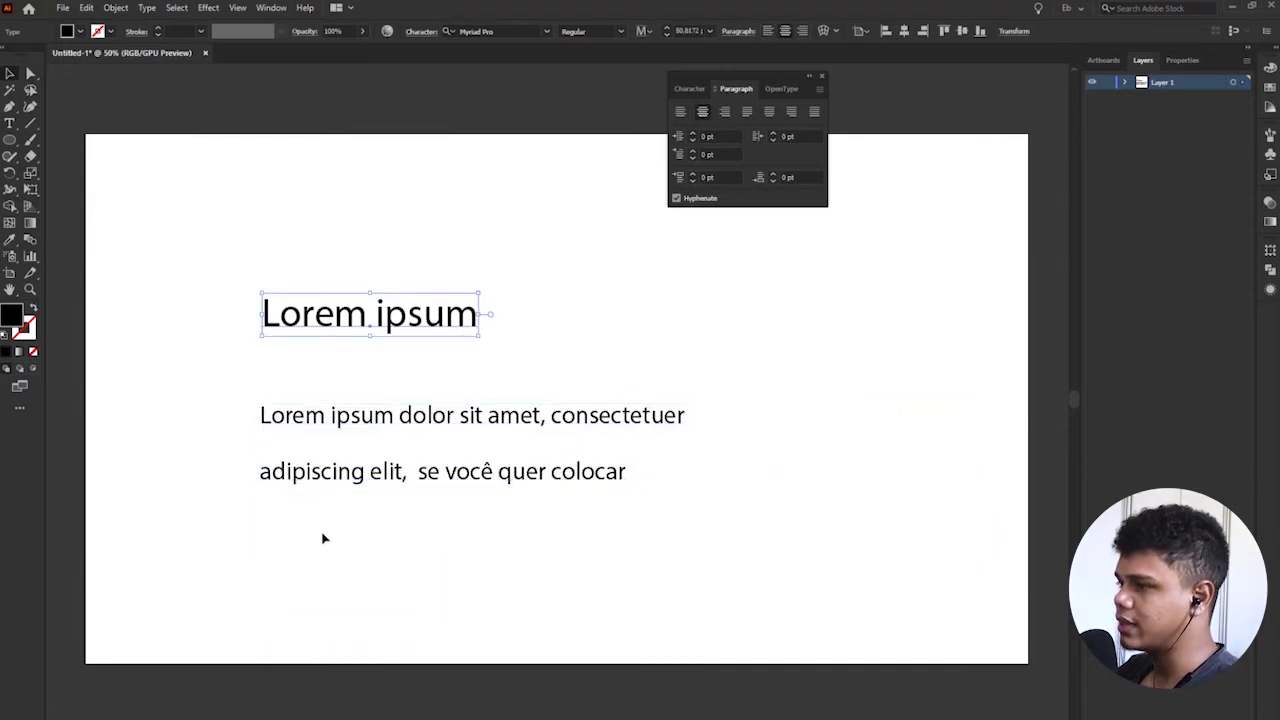
click(548, 424)
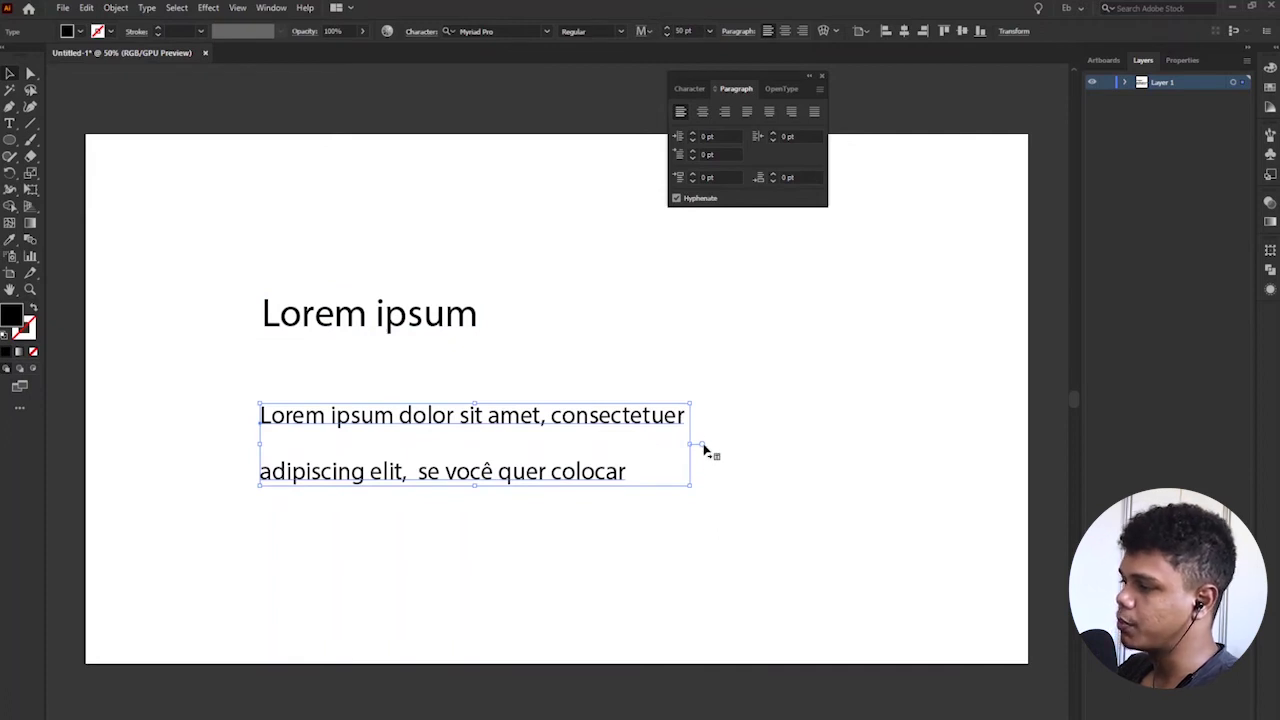
double_click(702, 445)
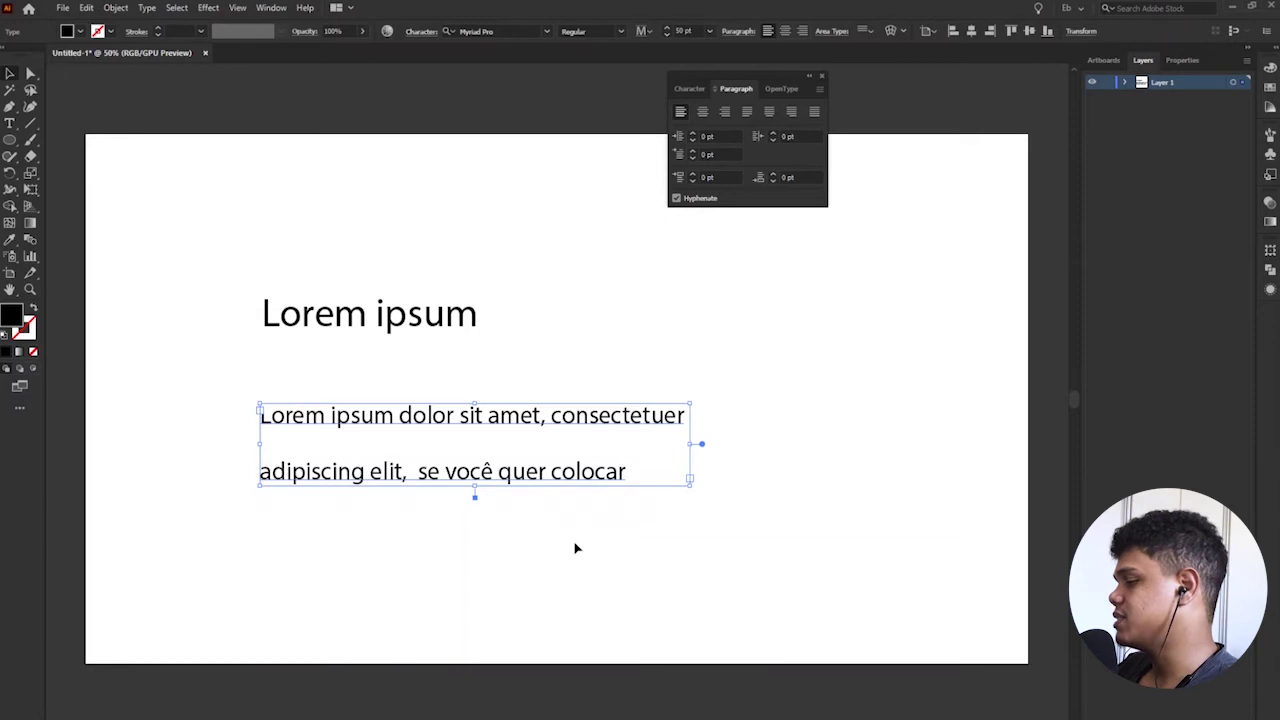
Convert the paragraph to point type and back to area type using the Convert To commands
click(148, 9)
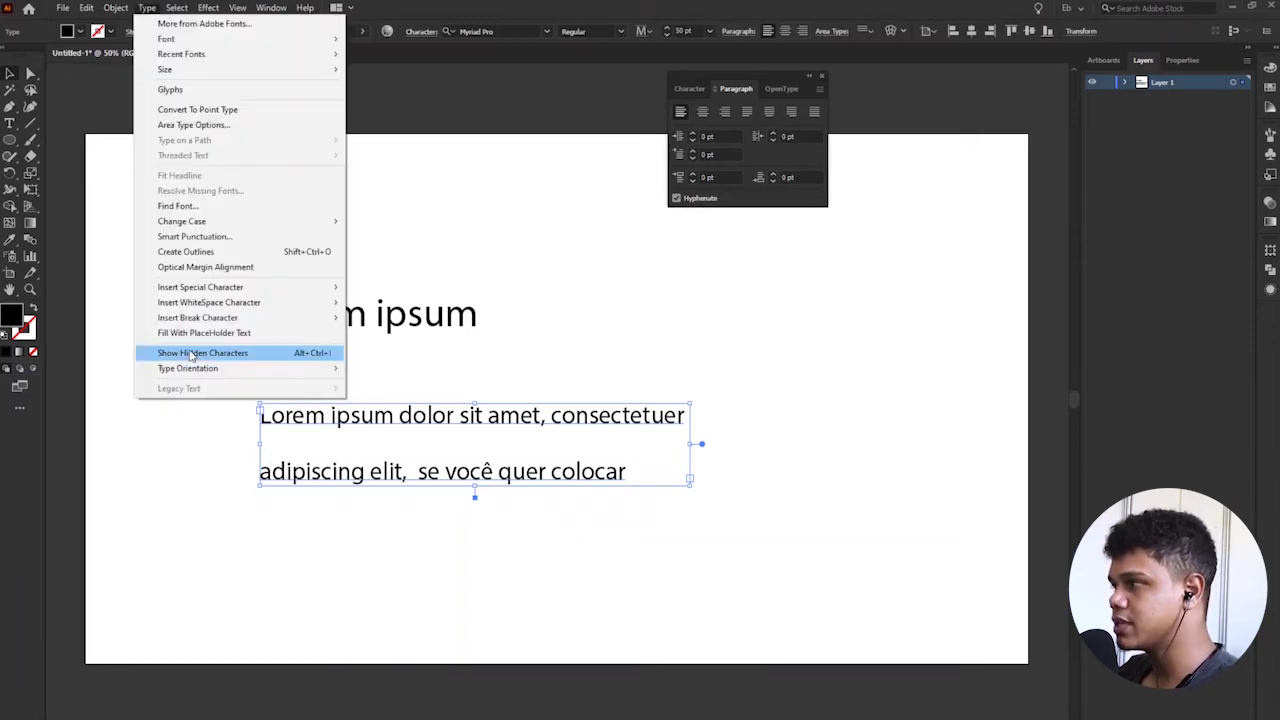
click(213, 112)
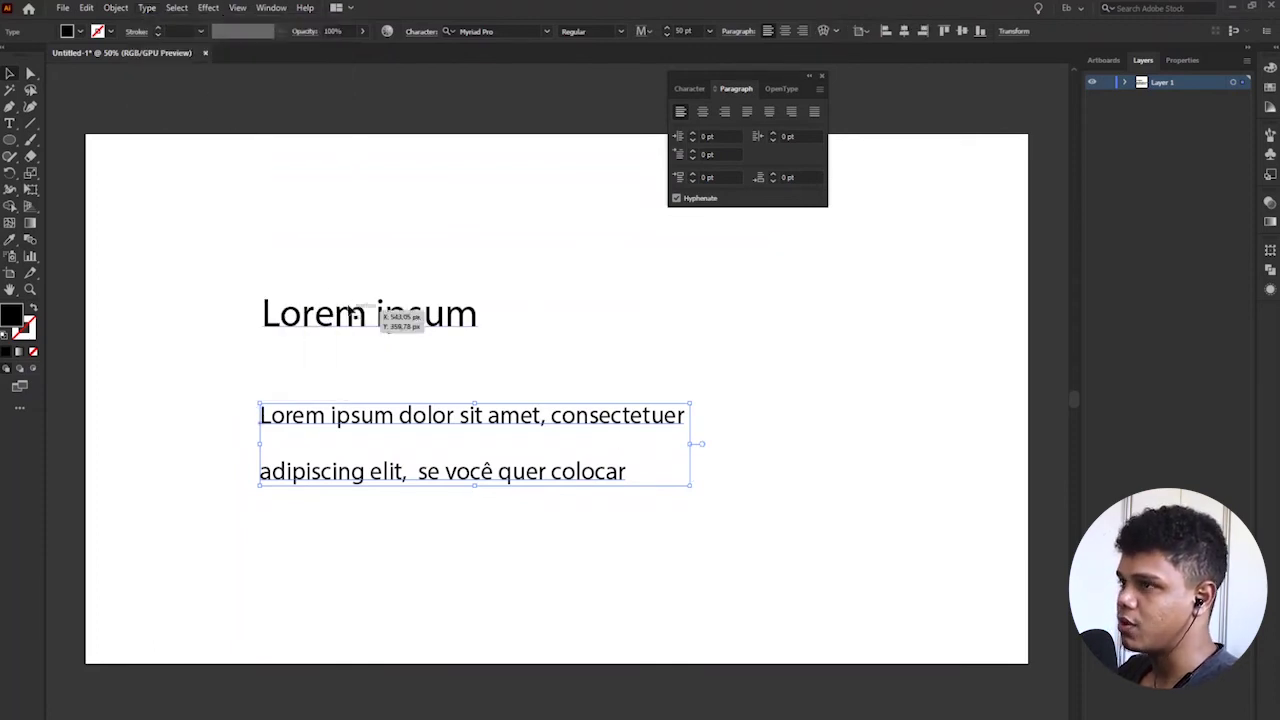
click(147, 7)
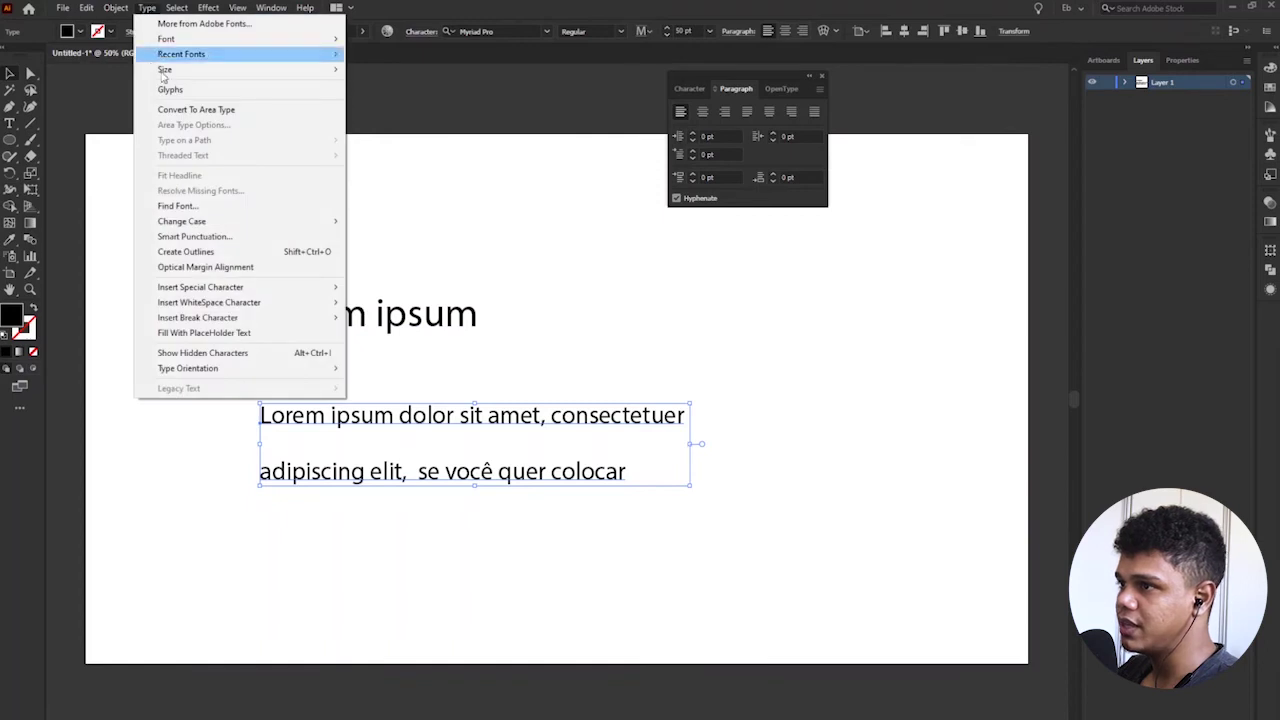
click(229, 118)
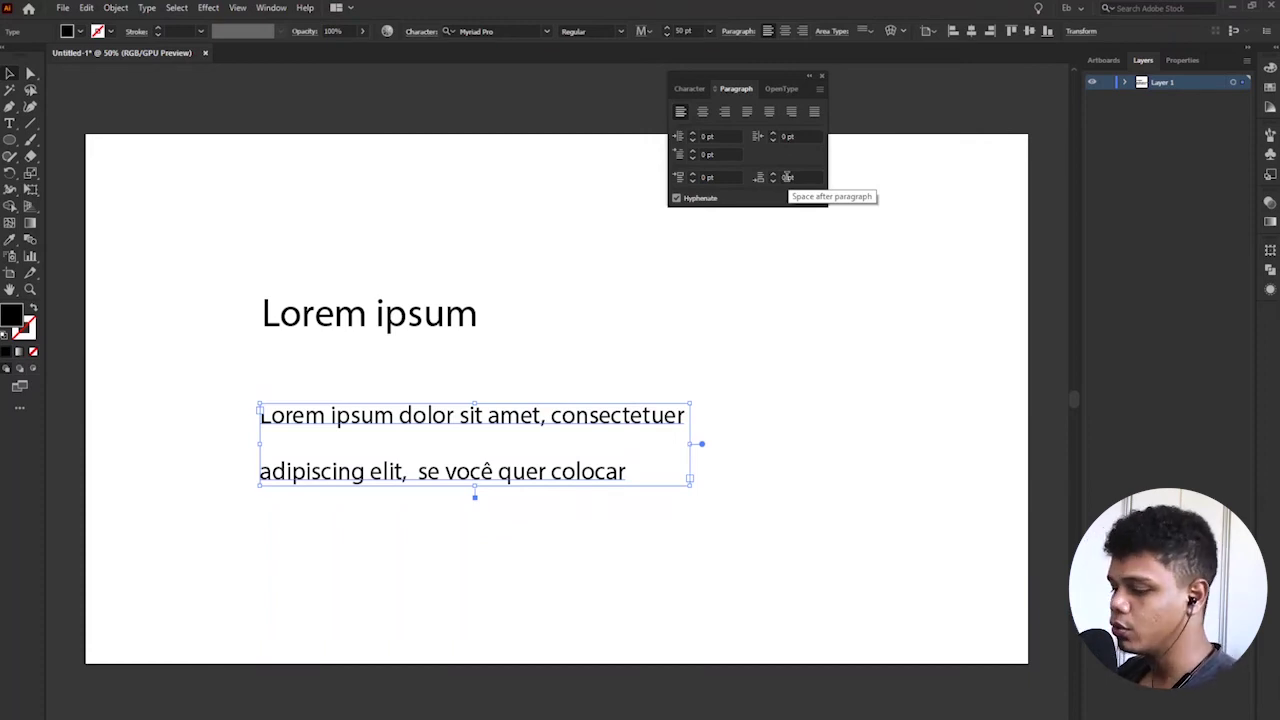
Align the paragraph right, change it to centered, and tighten the leading between its two lines
key(ctrl+shift+r)
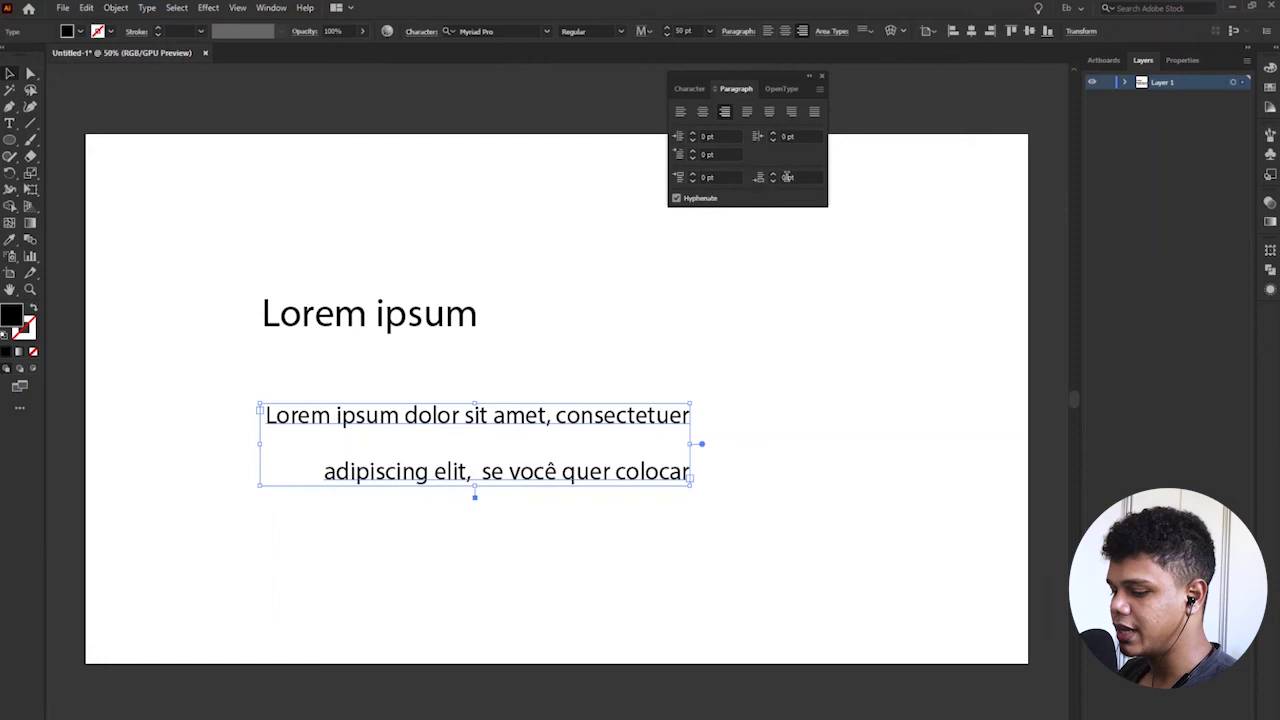
key(ctrl+shift+c)
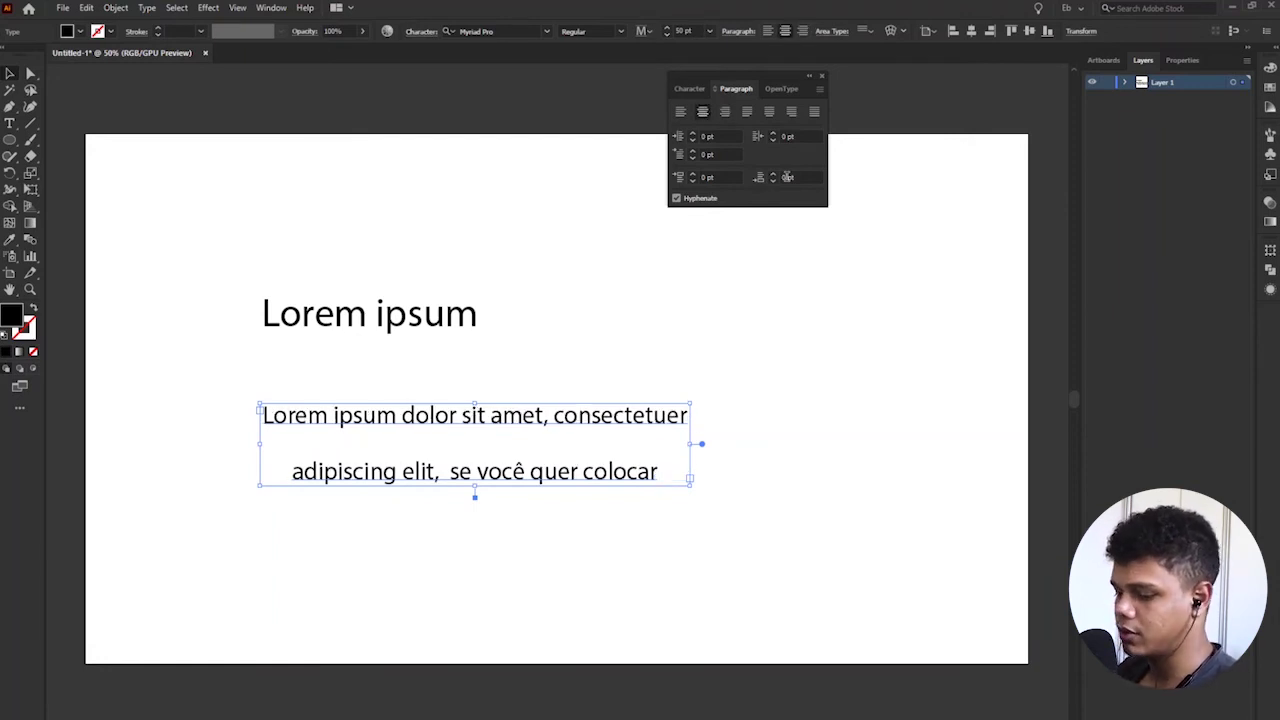
key(alt+Up)
key(alt+Up)
key(alt+Up)
key(alt+Up)
key(alt+Up)
key(alt+Up)
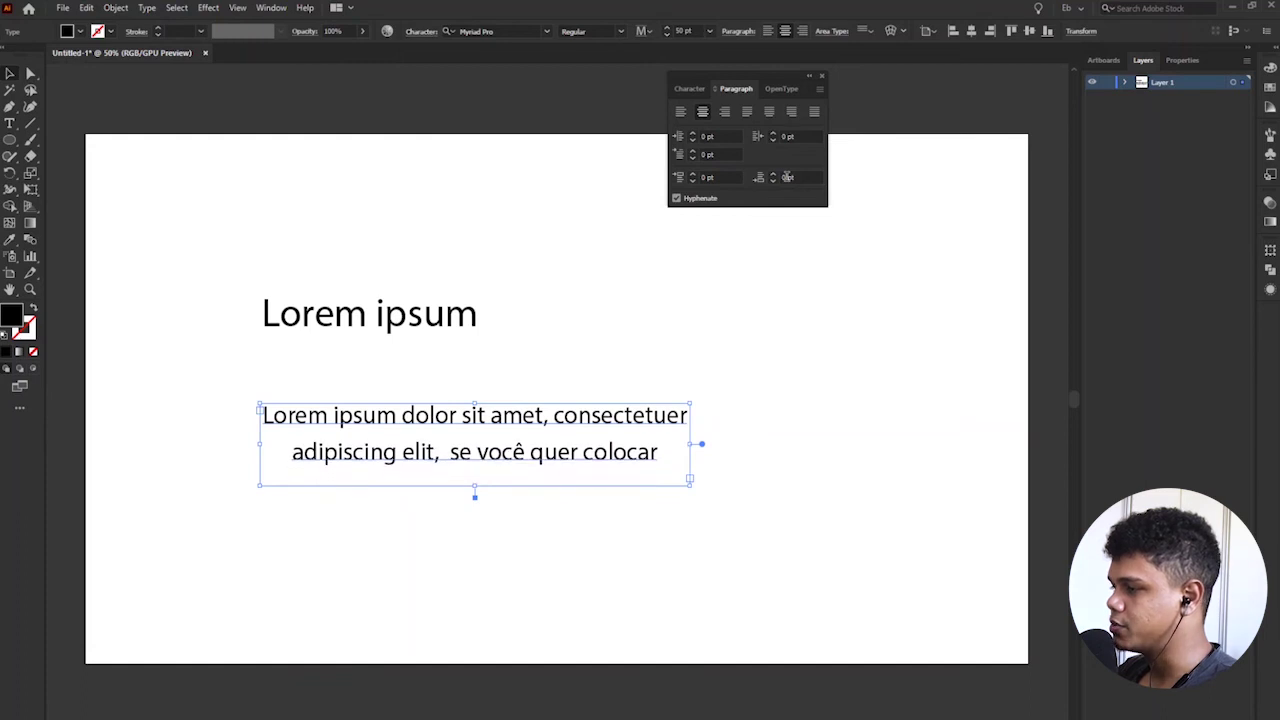
key(alt+Down)
key(alt+Down)
key(alt+Down)
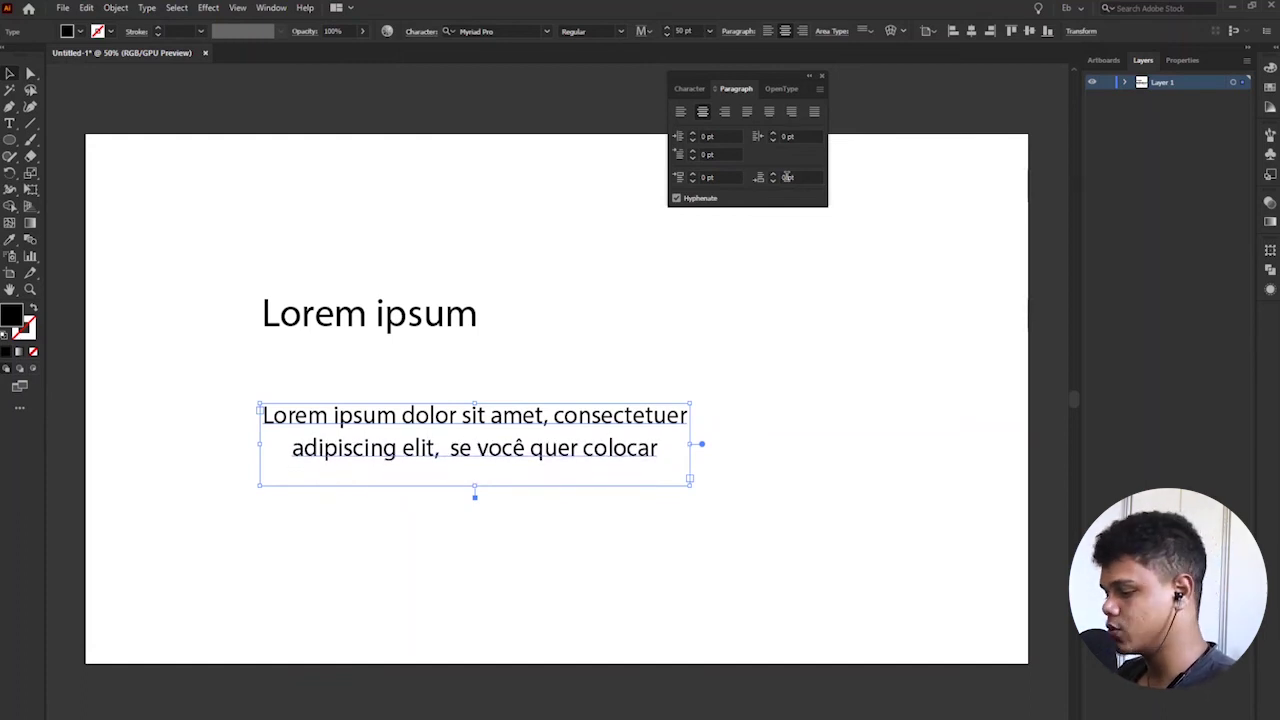
Narrow the paragraph's text frame and turn on Auto Size in its Area Type Options
drag(696, 443, 669, 449)
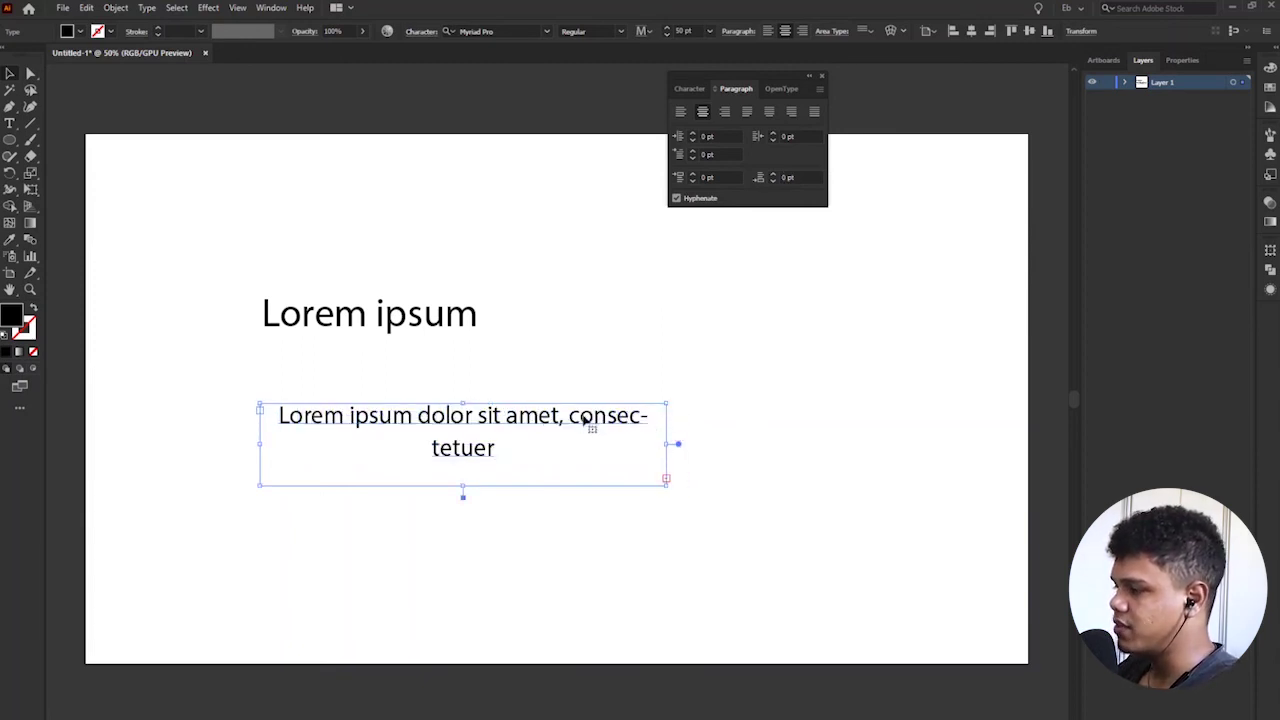
click(147, 8)
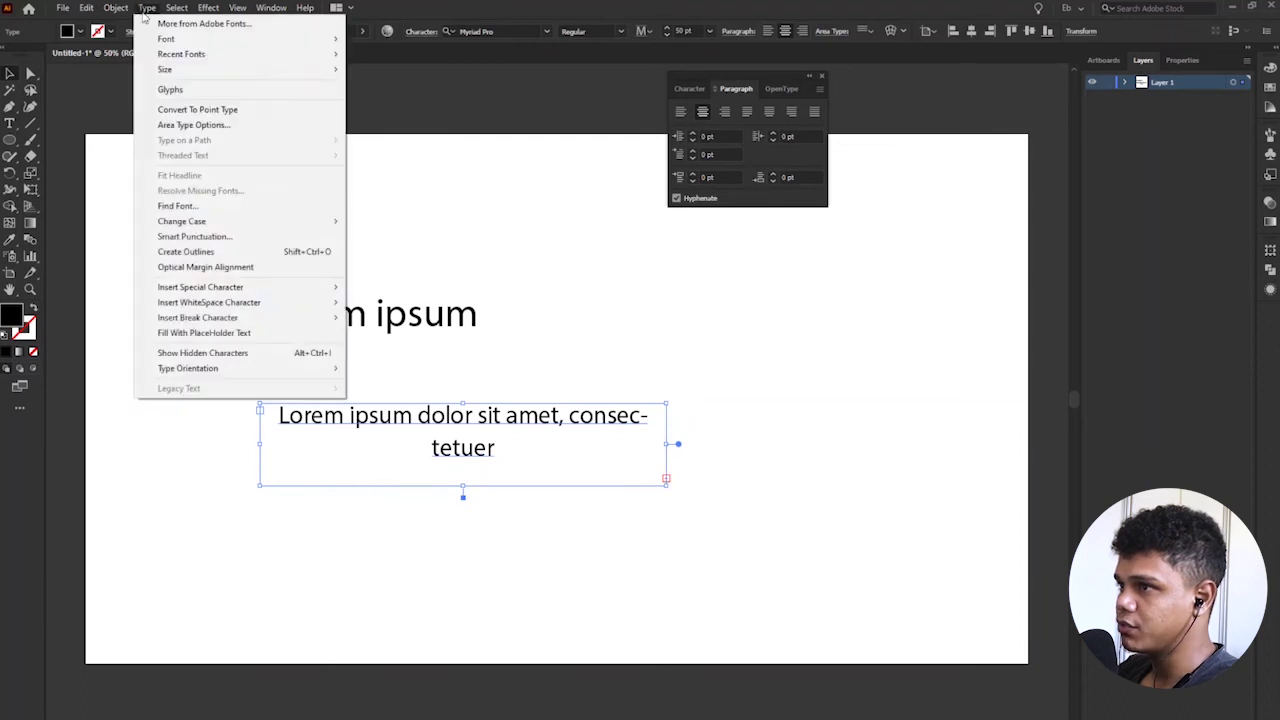
click(225, 125)
click(812, 491)
click(942, 519)
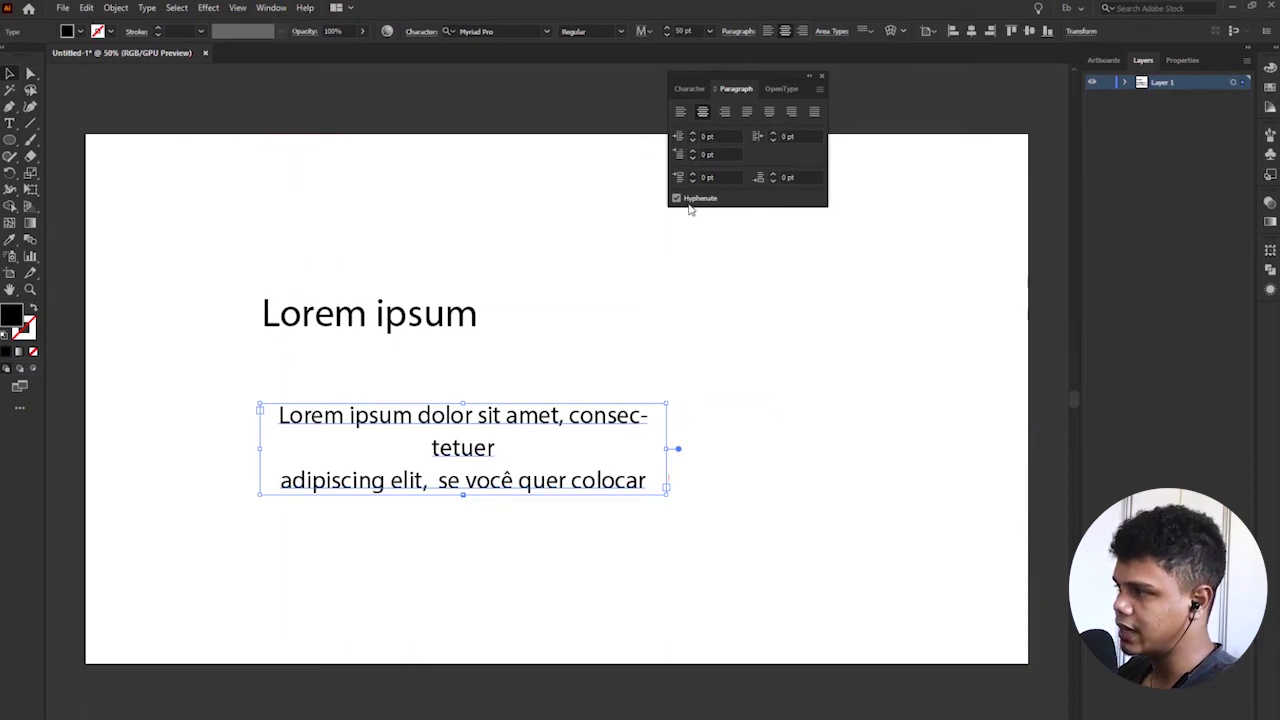
Close the floating Paragraph settings and open the docked paragraph options for the selected text
click(822, 77)
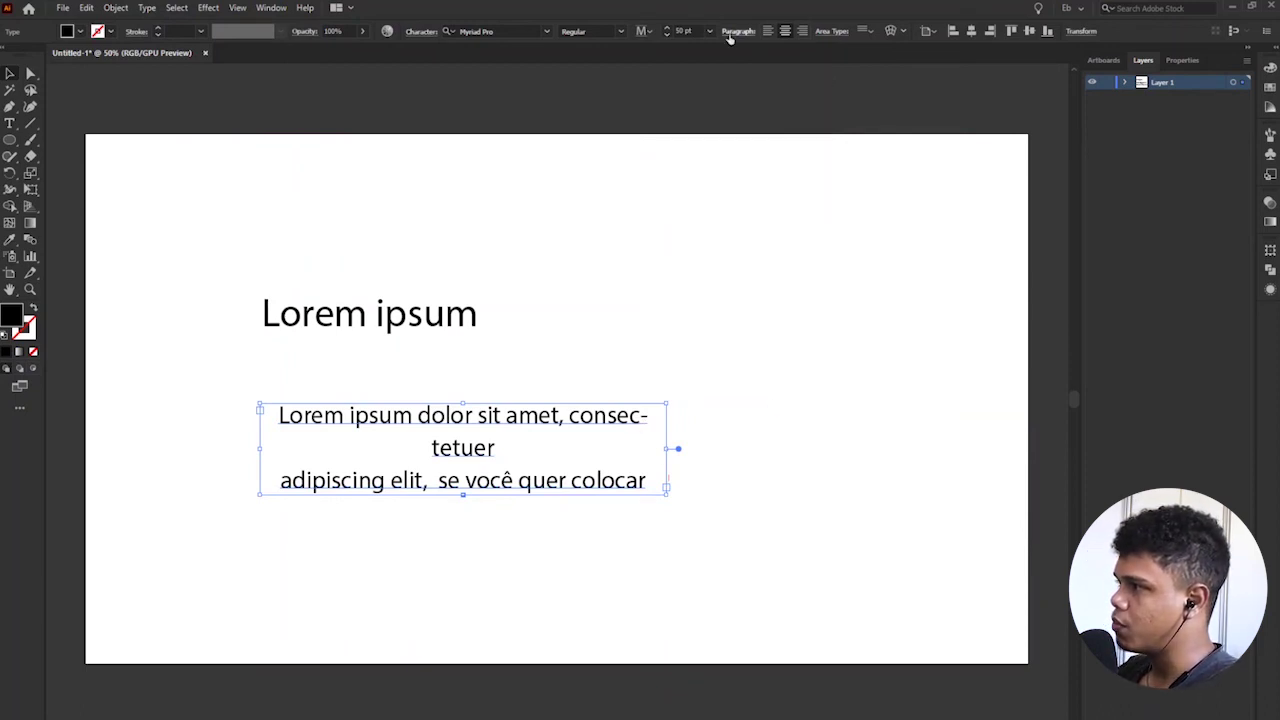
click(733, 31)
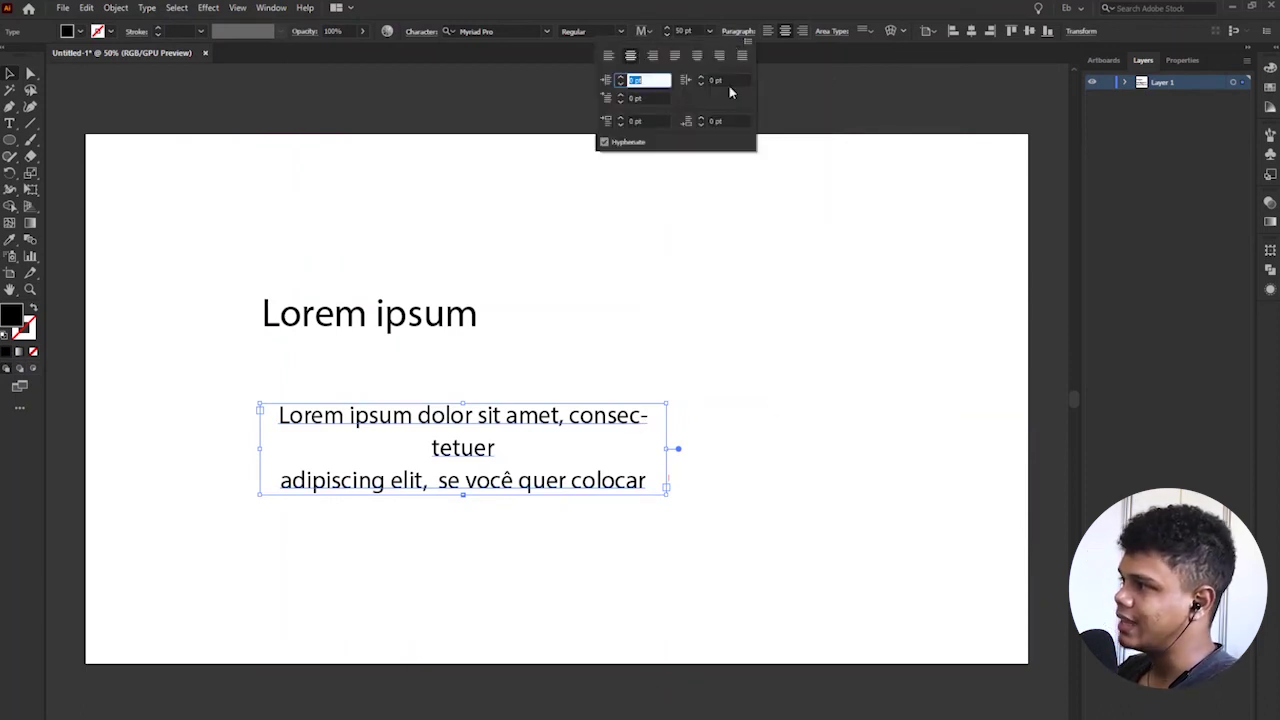
Turn off hyphenation for the lower paragraph and align its text left
click(604, 142)
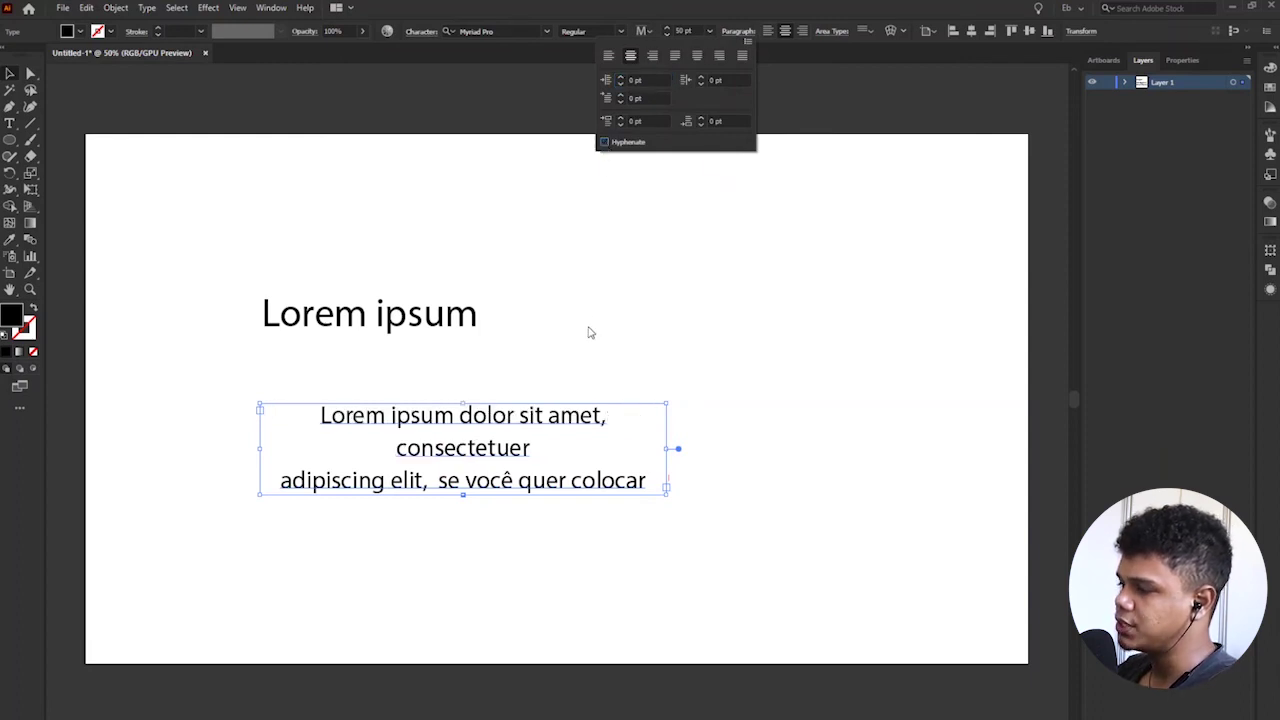
click(502, 383)
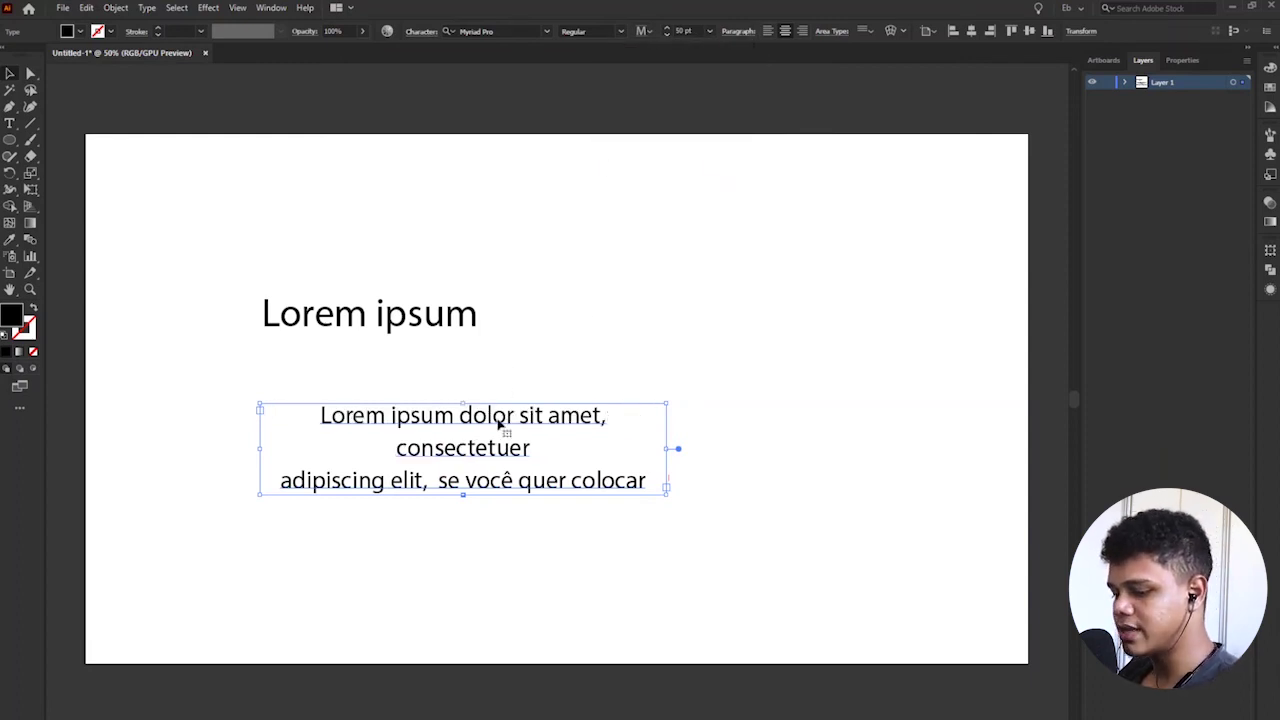
double_click(500, 425)
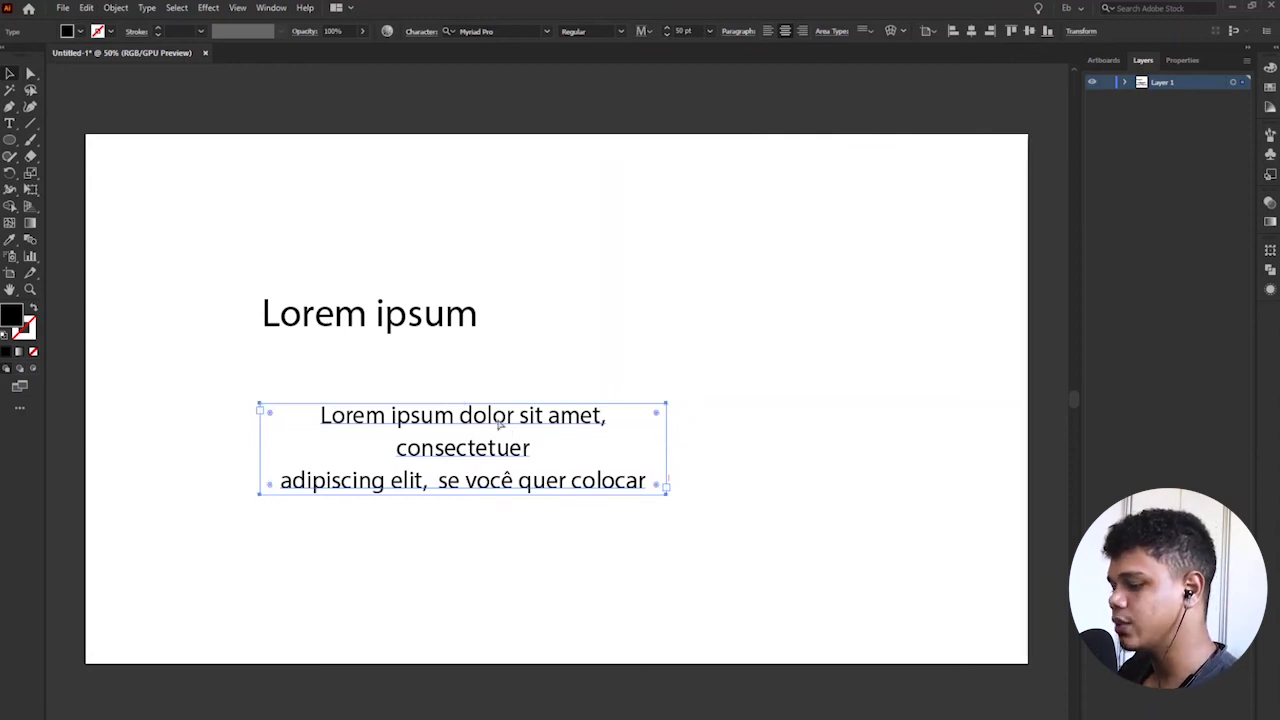
key(Escape)
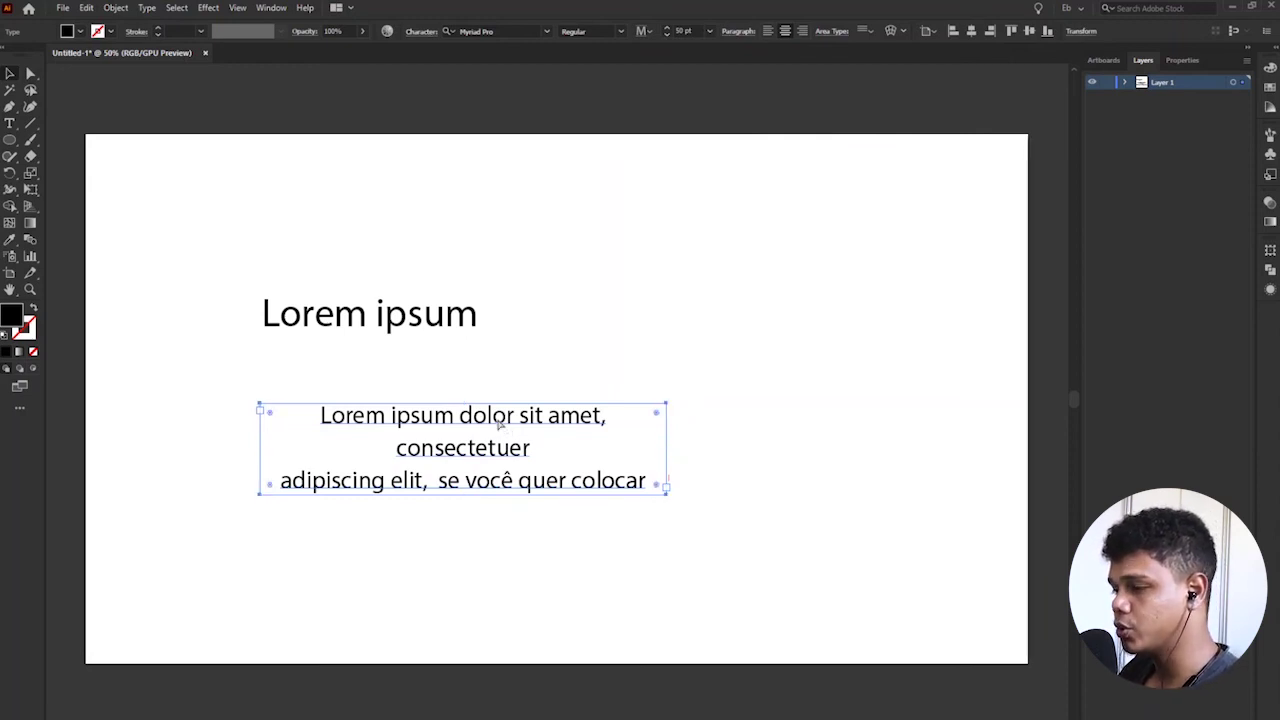
key(ctrl+shift+l)
Insert a dash before "Lorem", "consectetuer" and "adipiscing" in the lower paragraph
double_click(403, 424)
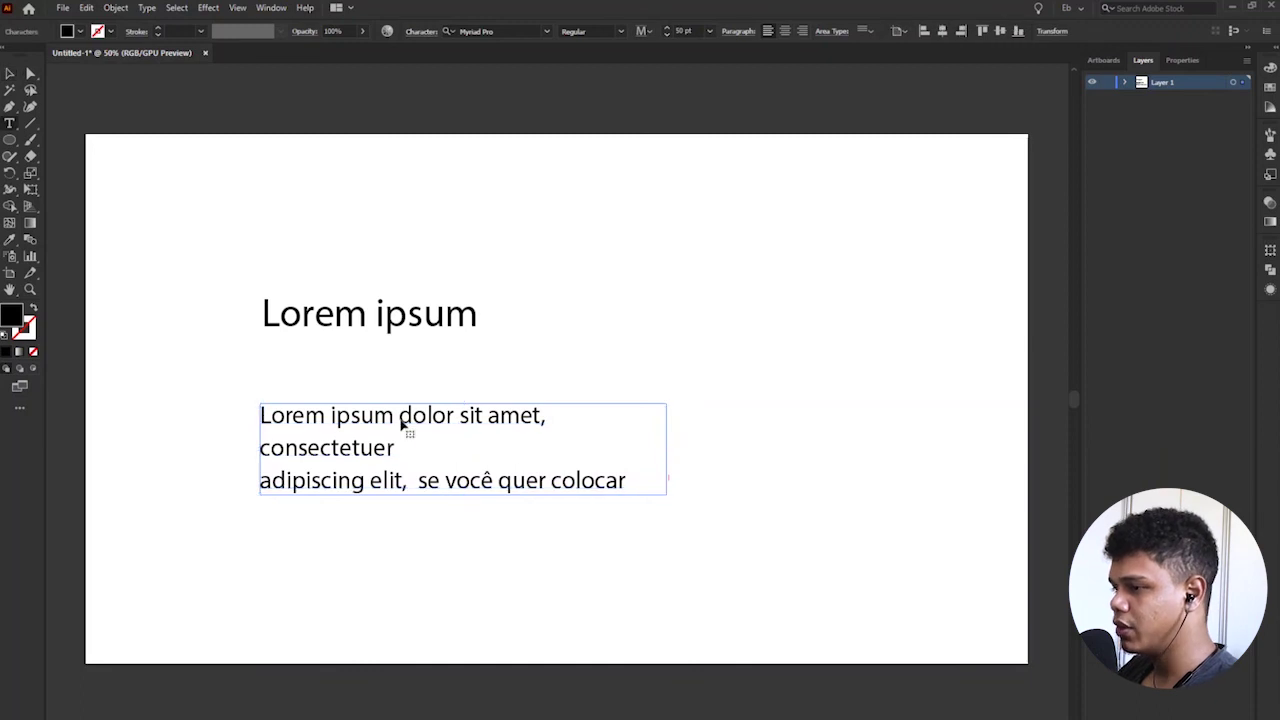
key(Home)
text(-)
click(262, 447)
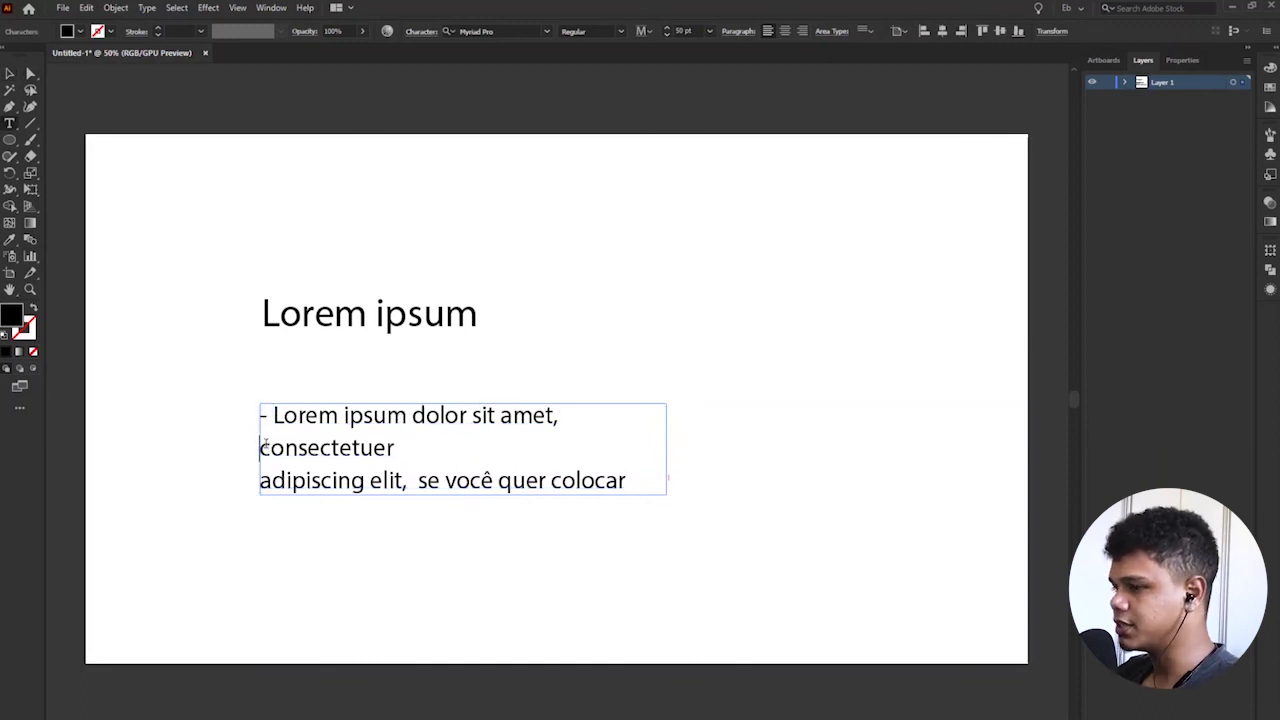
text(-)
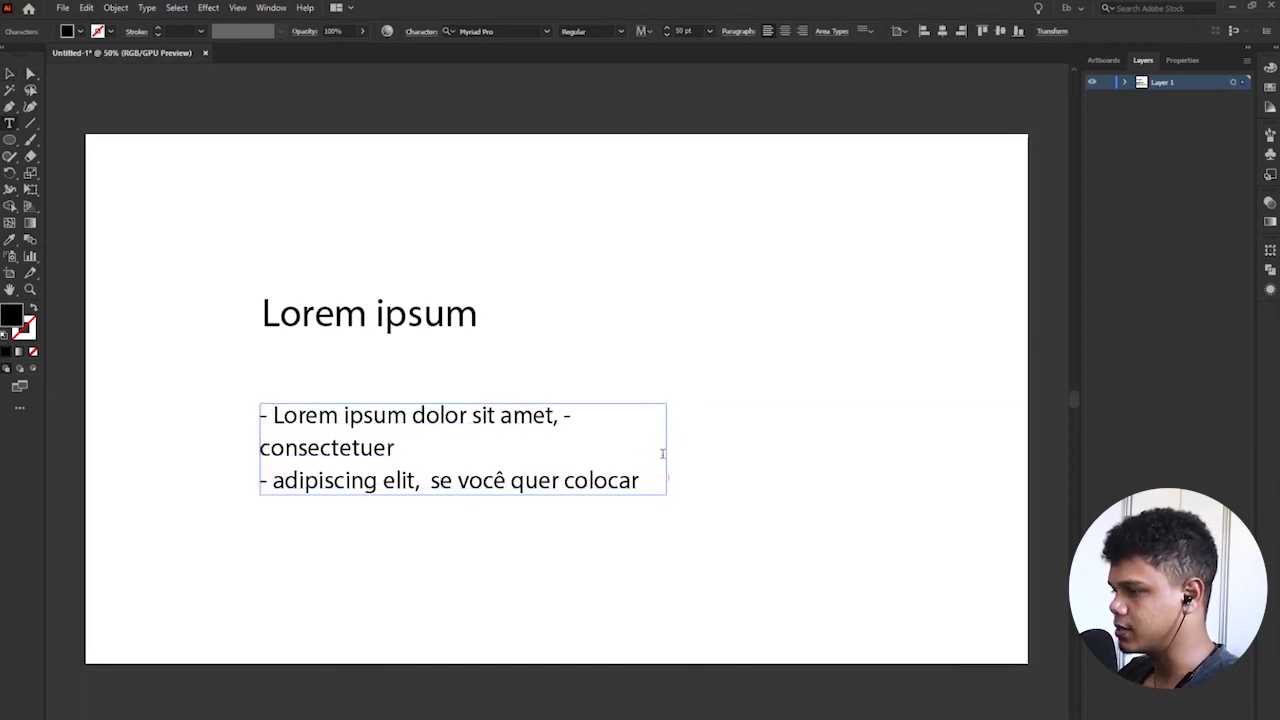
Widen the paragraph's text frame, remove the comma after "amet" and break "- consectetuer" onto its own line
key(Escape)
drag(666, 449, 724, 452)
triple_click(580, 420)
click(563, 416)
key(BackSpace)
key(BackSpace)
key(Return)
key(Down)
Remove the comma after "adipiscing elit" and move "se você quer colocar" onto a new line starting with a dash
click(429, 480)
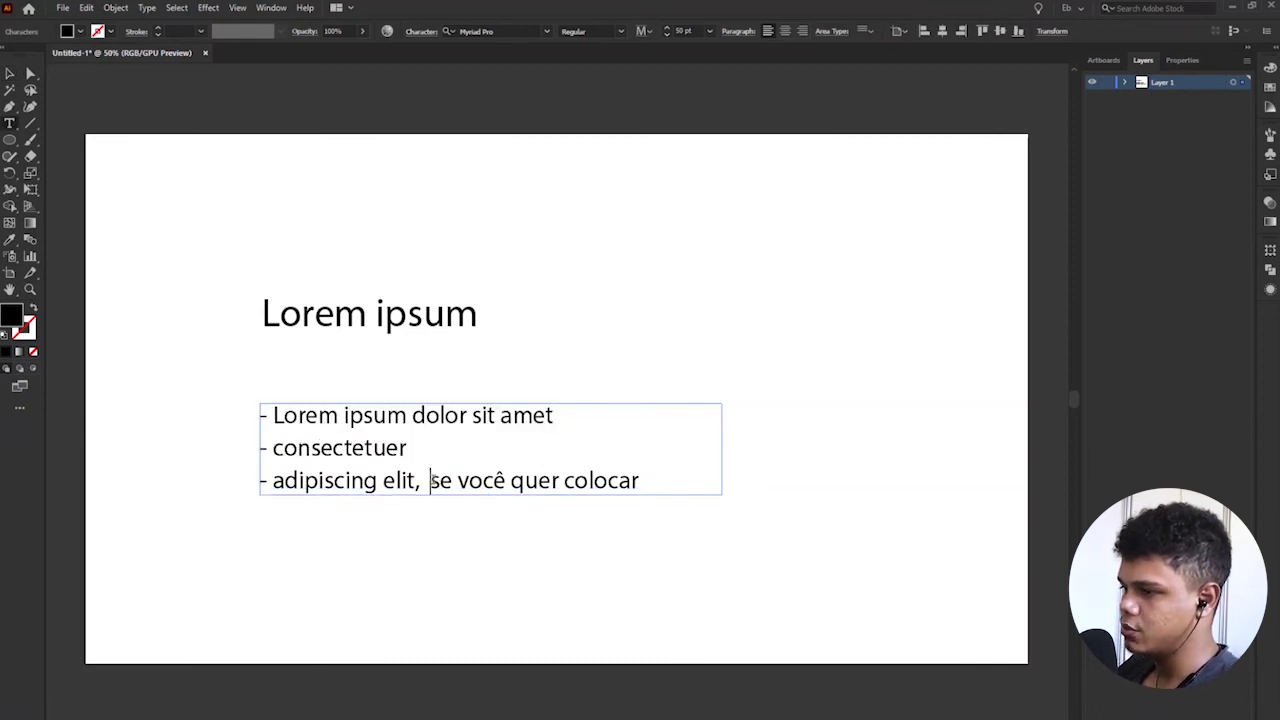
key(BackSpace)
key(BackSpace)
key(BackSpace)
key(Return)
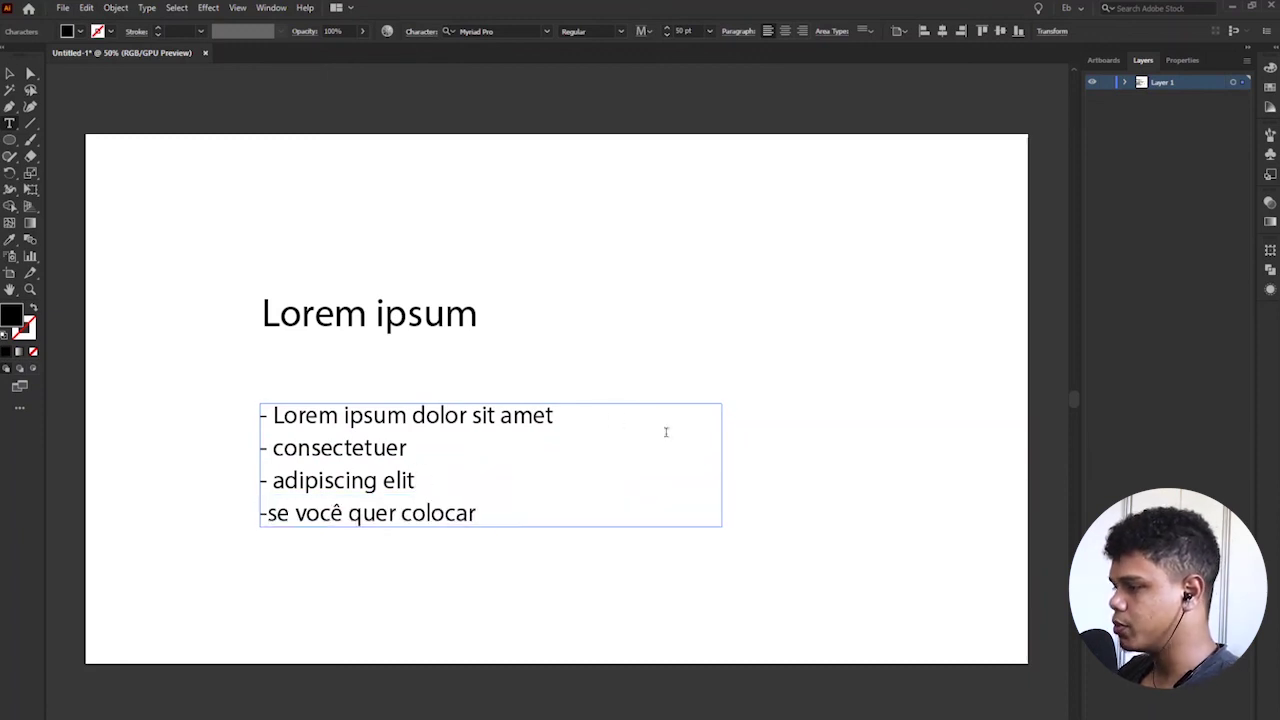
Narrow the dashed list's text frame so "amet" wraps onto a second line, and deselect it
key(Escape)
drag(701, 466, 543, 466)
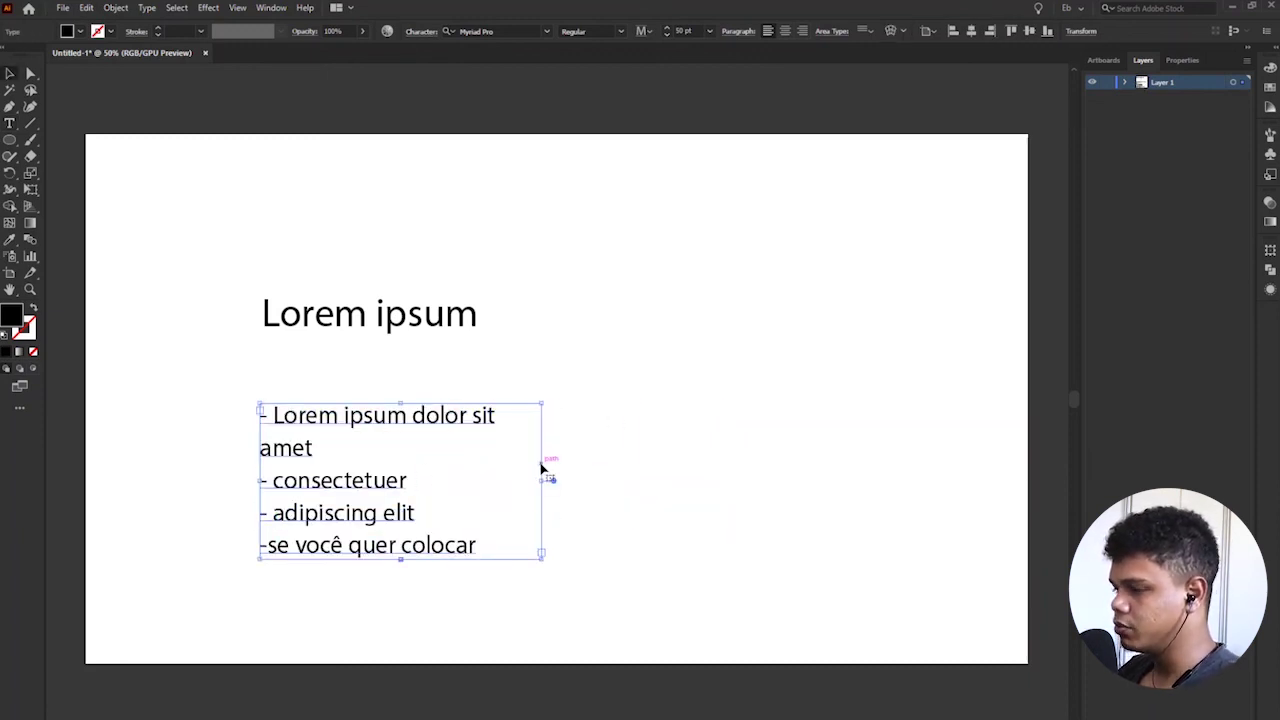
click(340, 465)
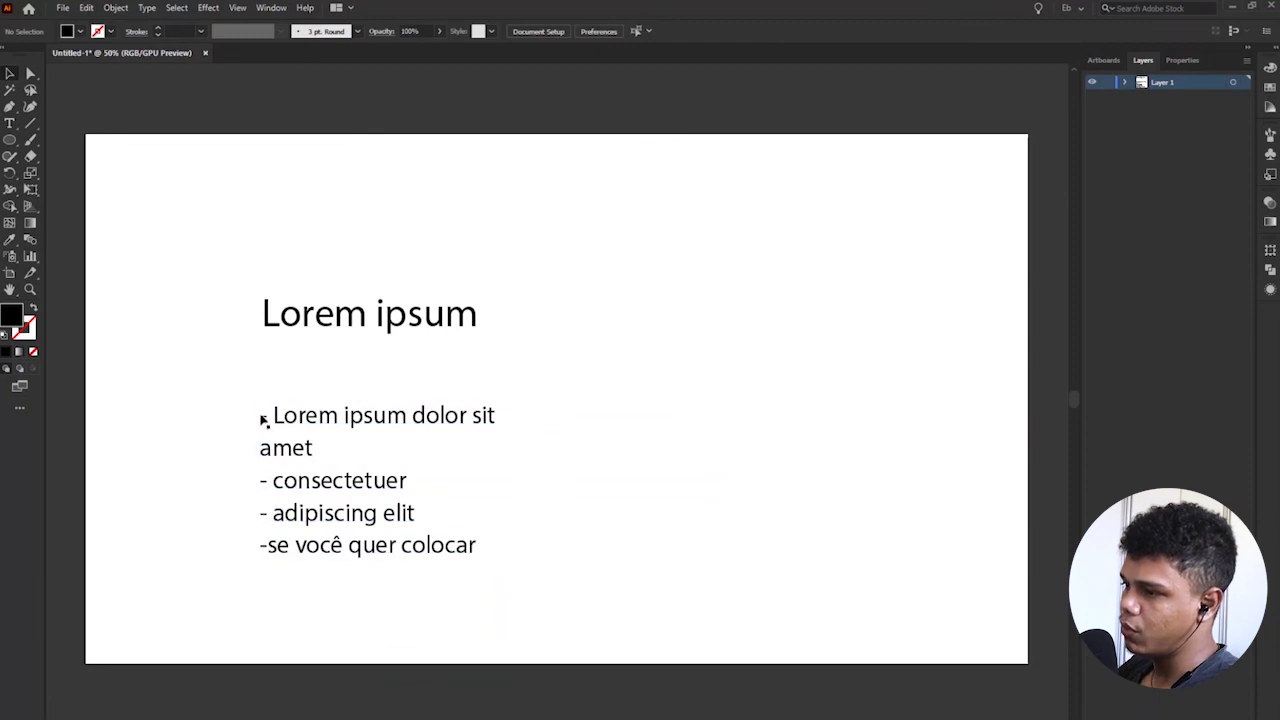
Turn on Roman Hanging Punctuation for the dashed list and deselect it
click(327, 447)
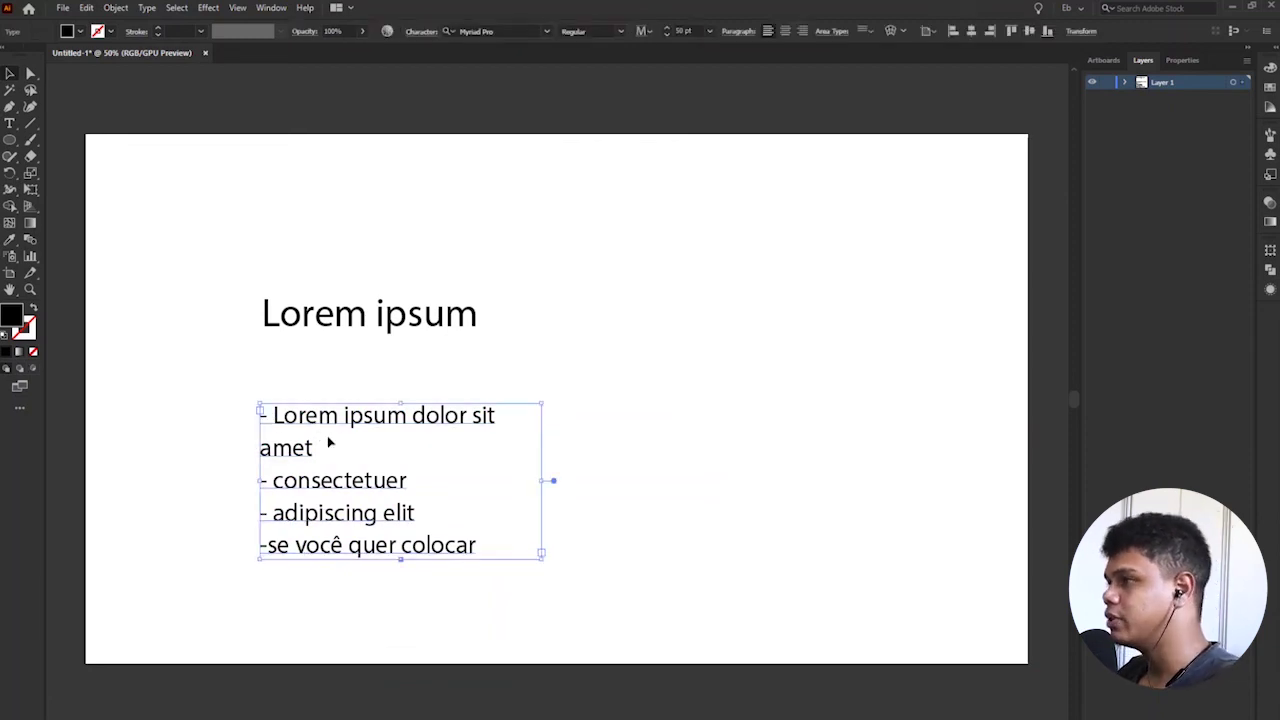
click(733, 32)
click(747, 48)
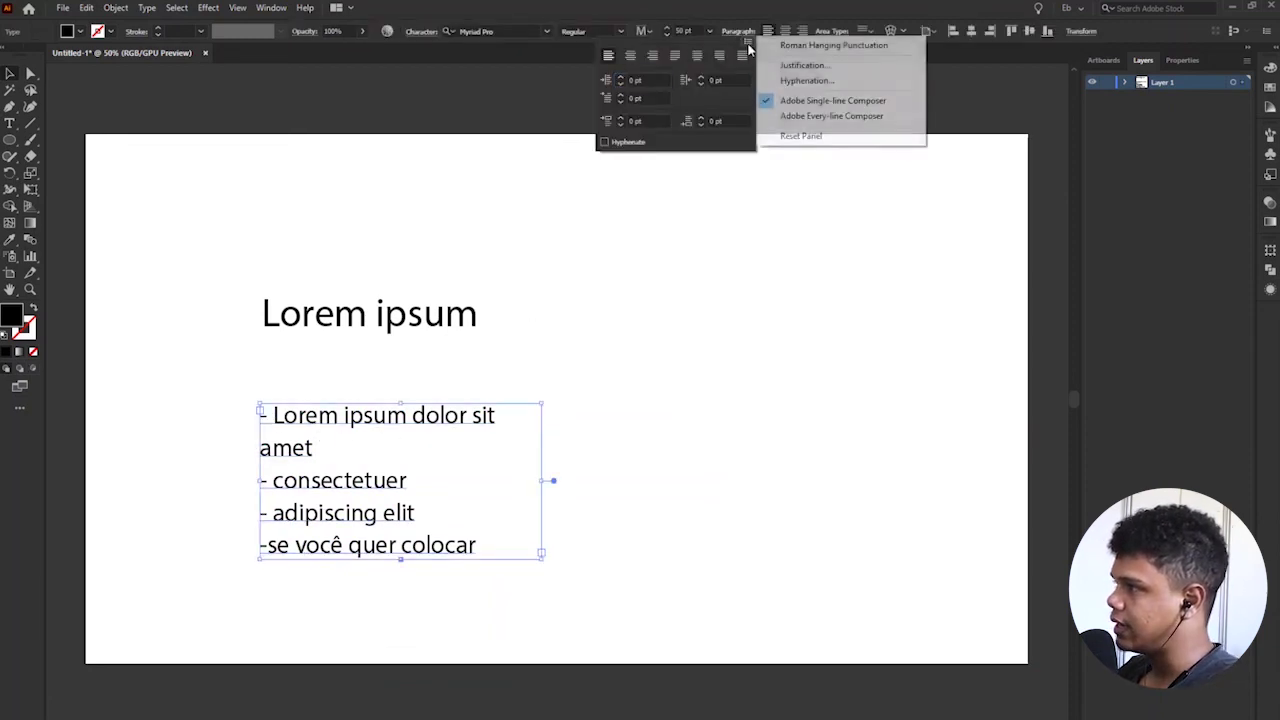
click(829, 46)
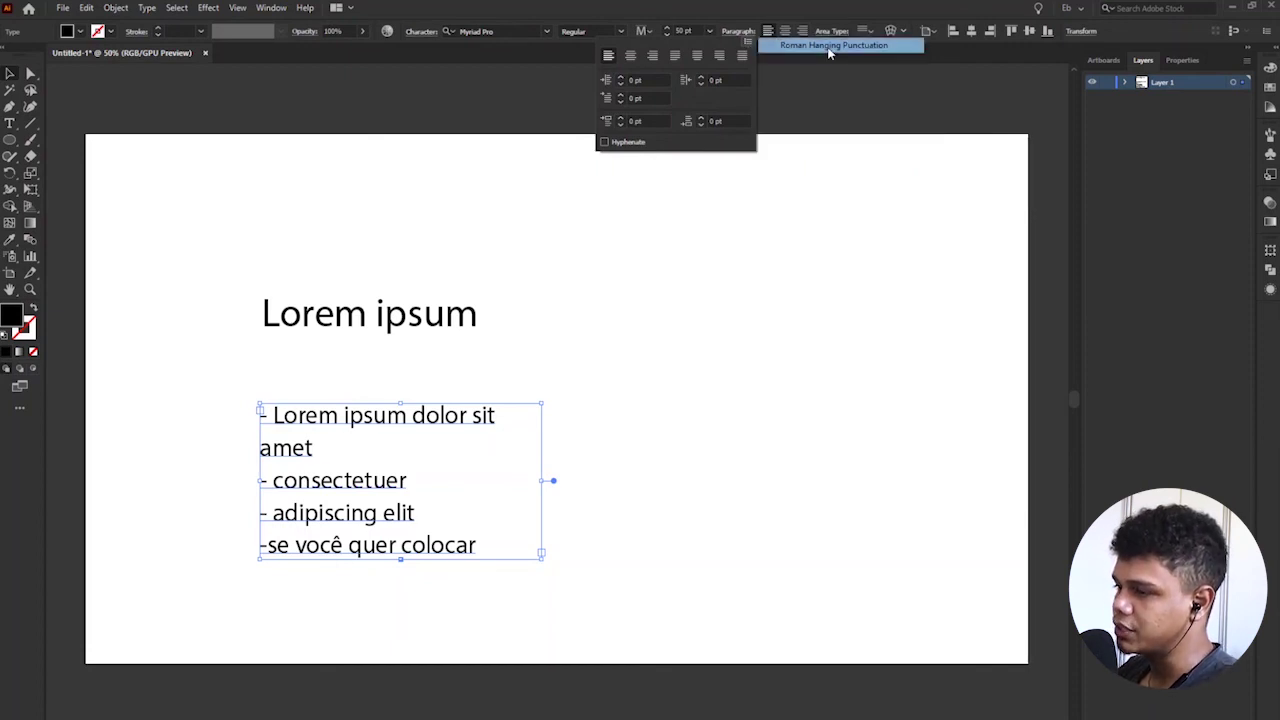
click(638, 380)
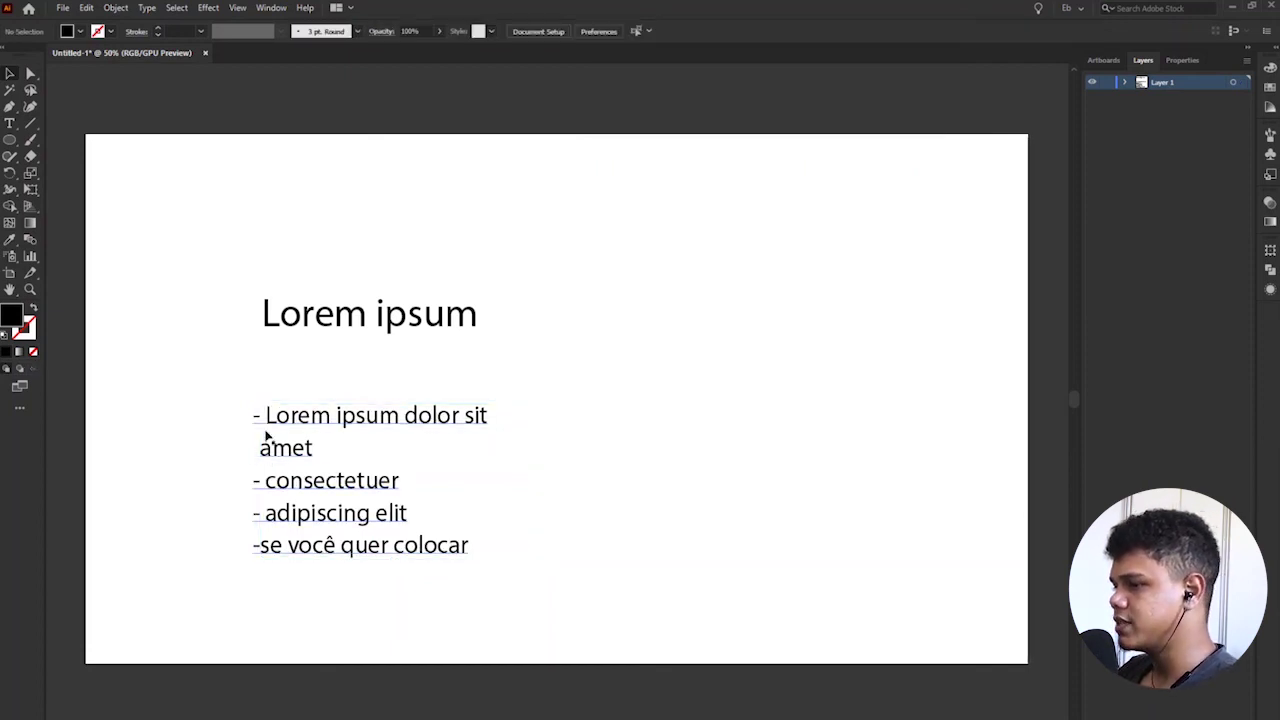